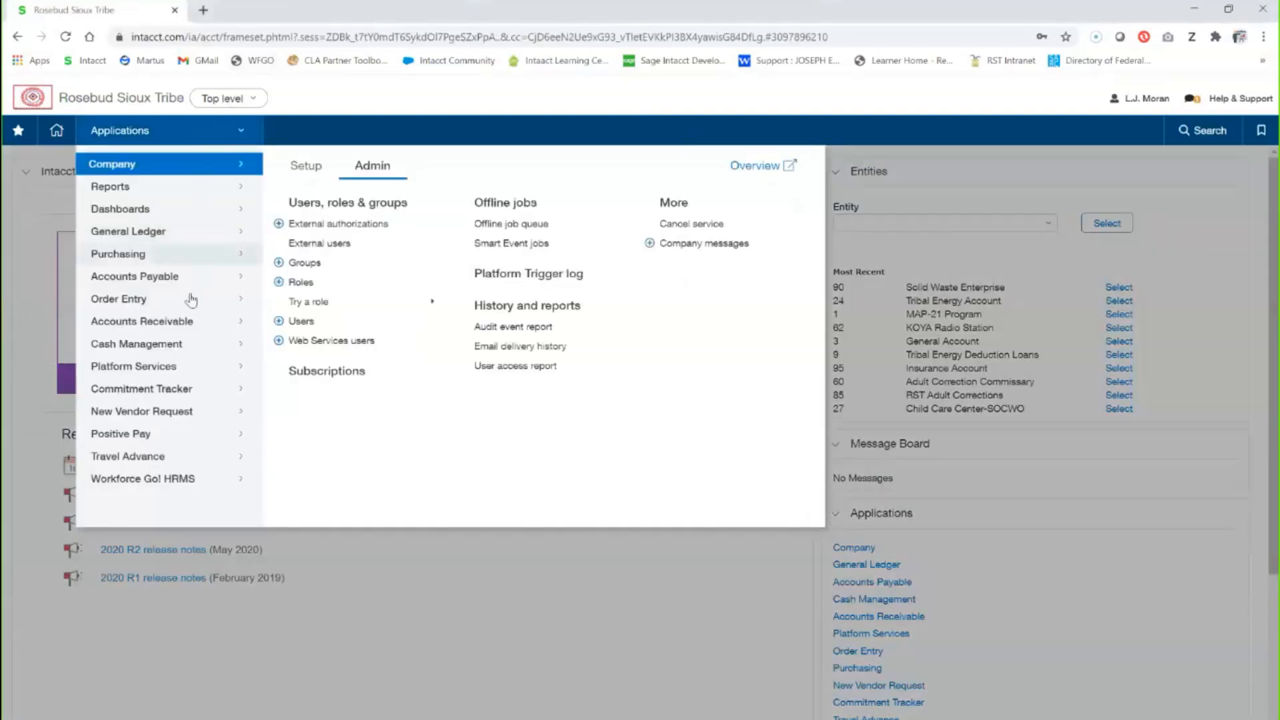
- Open the Order Entry list of Draw Down invoices and view the record with reference "Test Draw down"
{"action": "left_click", "coordinate": [133, 303]}
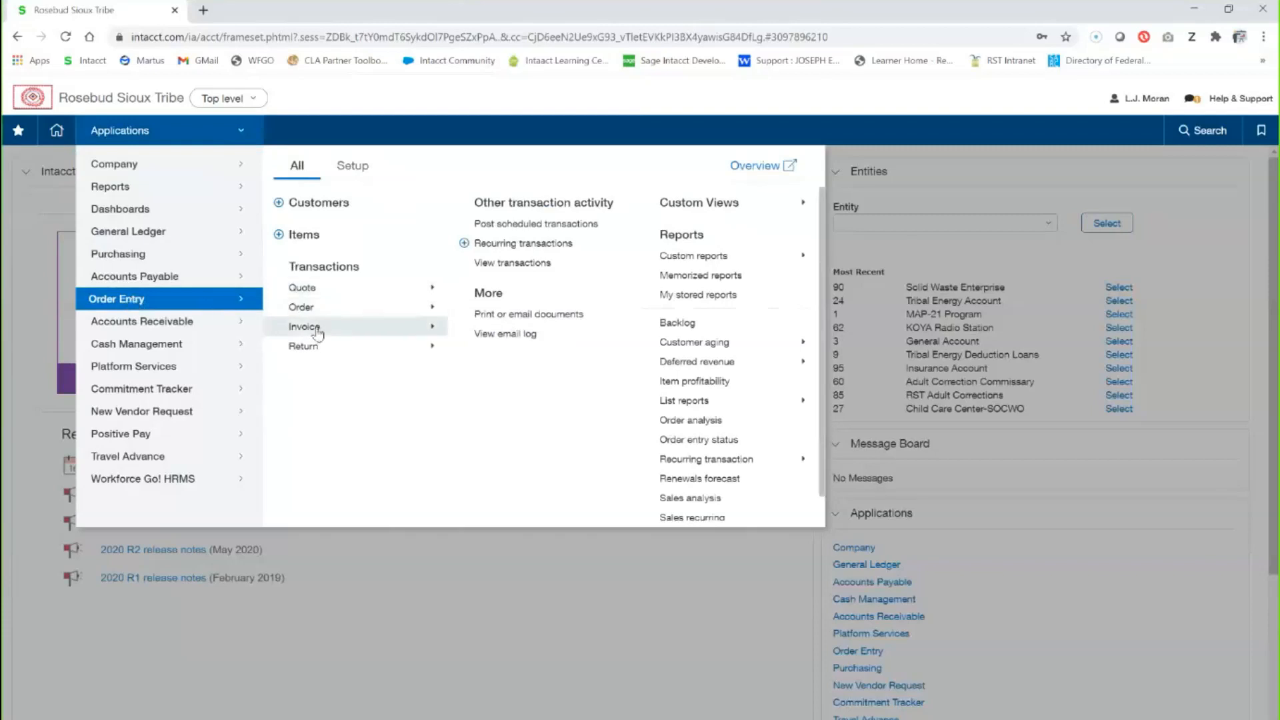
{"action": "mouse_move", "coordinate": [400, 330]}
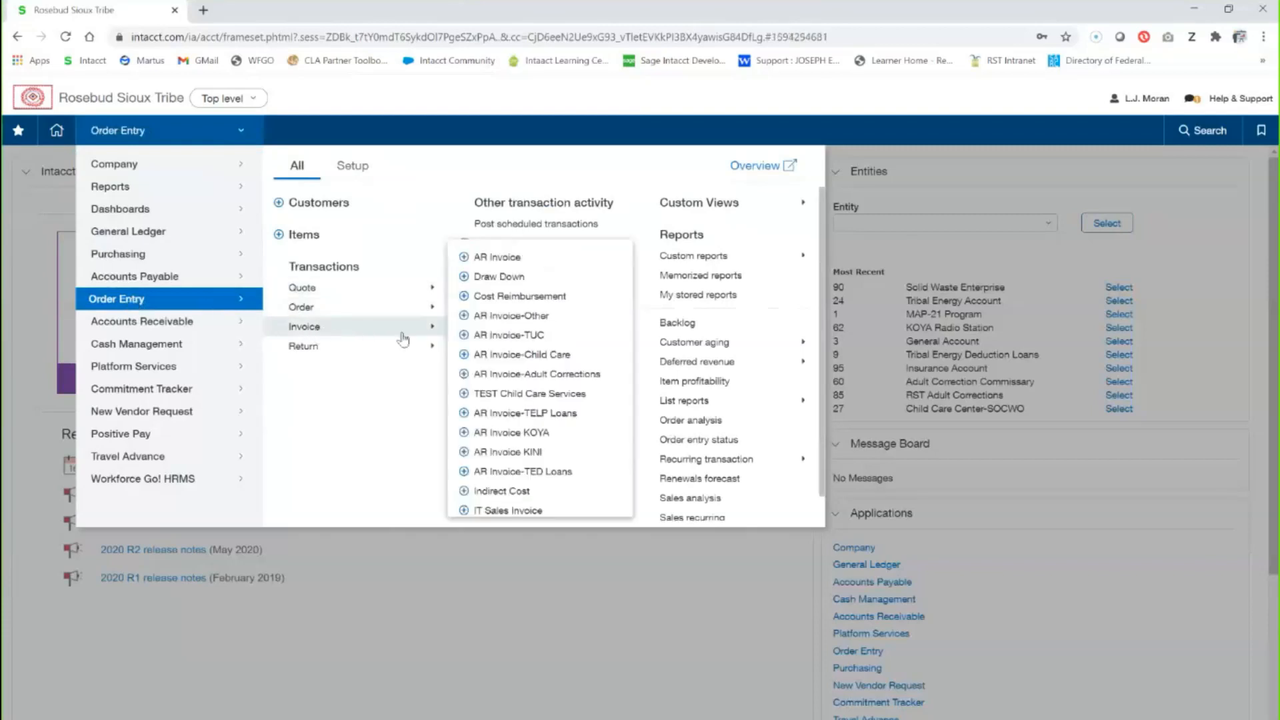
{"action": "left_click", "coordinate": [498, 277]}
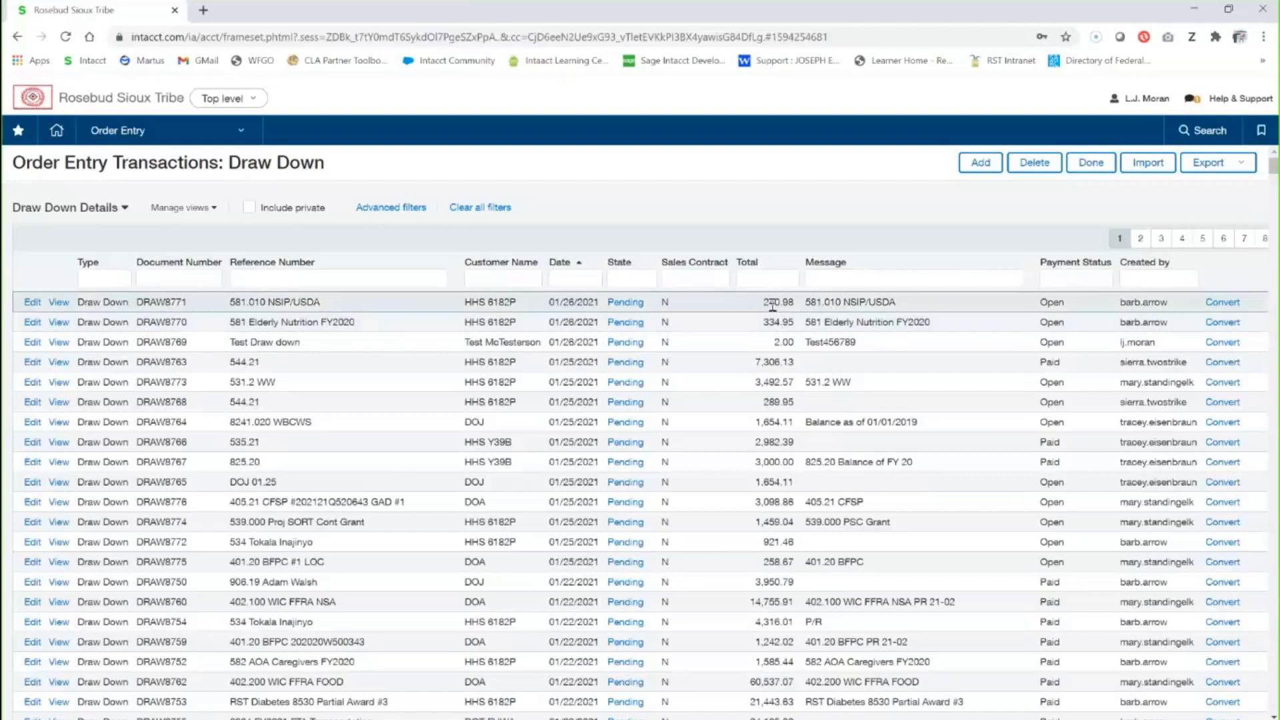
{"action": "left_click_drag", "start_coordinate": [517, 301], "coordinate": [466, 305]}
{"action": "left_click", "coordinate": [57, 344]}
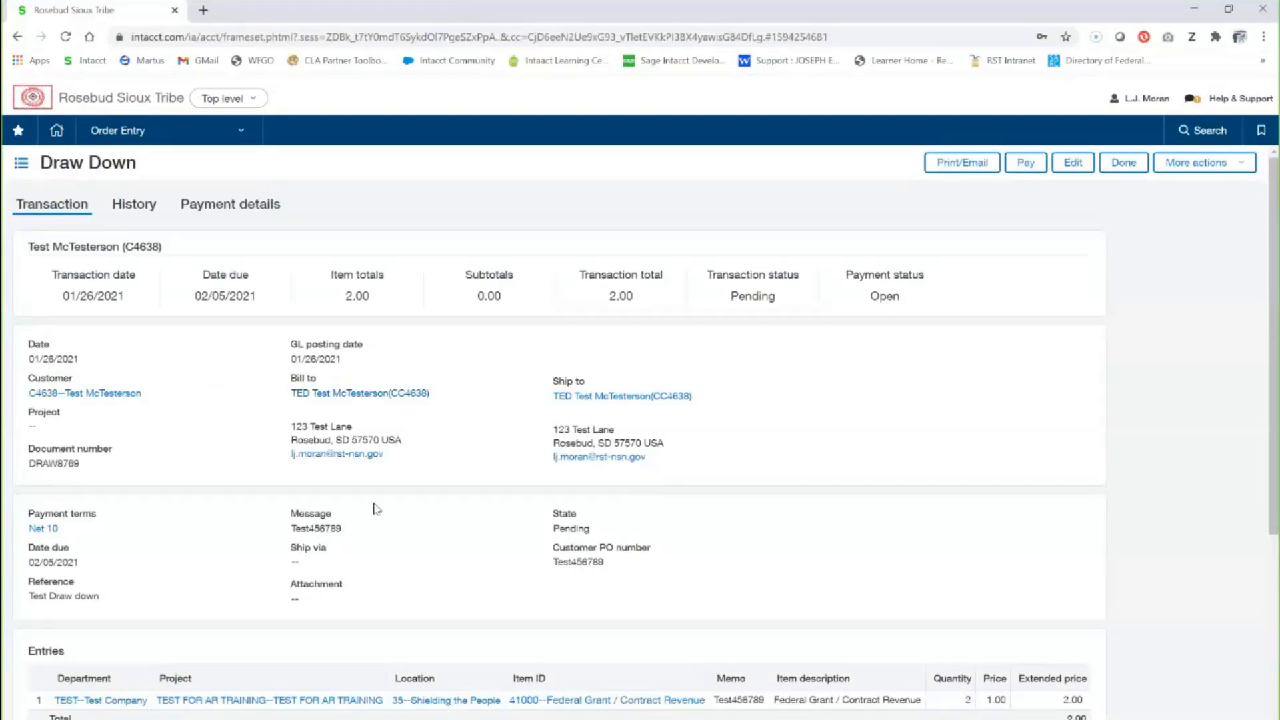
- Examine the draw down's customer, message and payment status, and close the record
{"action": "scroll", "coordinate": [373, 507], "scroll_direction": "down", "scroll_amount": 1}
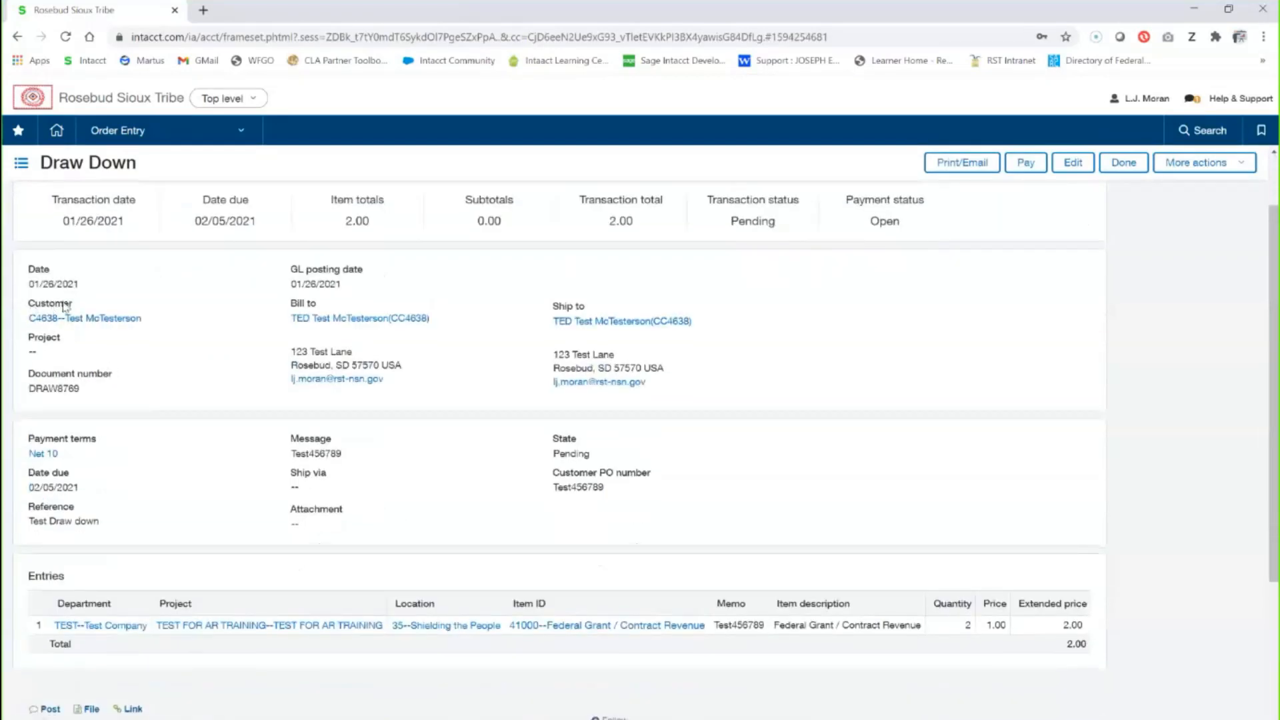
{"action": "left_click_drag", "start_coordinate": [72, 304], "coordinate": [28, 306]}
{"action": "left_click", "coordinate": [136, 339]}
{"action": "left_click_drag", "start_coordinate": [341, 454], "coordinate": [290, 455]}
{"action": "left_click", "coordinate": [364, 457]}
{"action": "left_click_drag", "start_coordinate": [336, 454], "coordinate": [300, 455]}
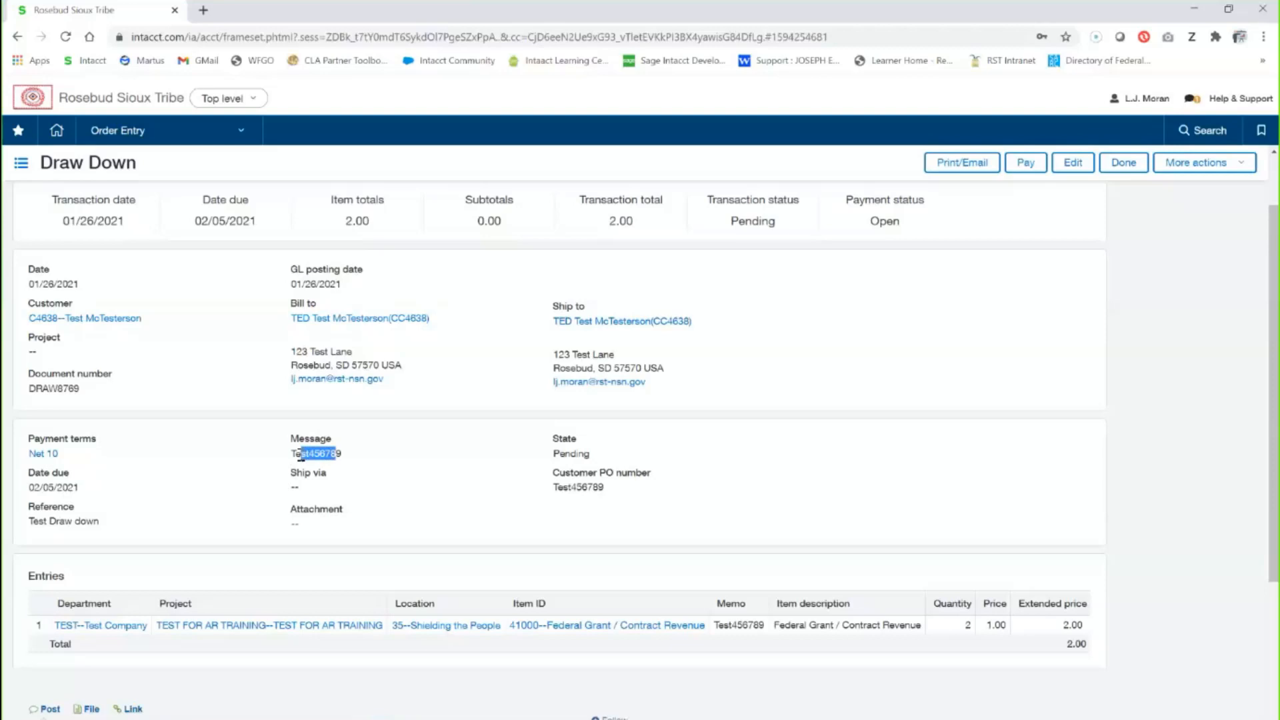
{"action": "left_click", "coordinate": [360, 457]}
{"action": "left_click_drag", "start_coordinate": [844, 204], "coordinate": [899, 224]}
{"action": "left_click", "coordinate": [950, 235]}
{"action": "left_click", "coordinate": [1125, 166]}
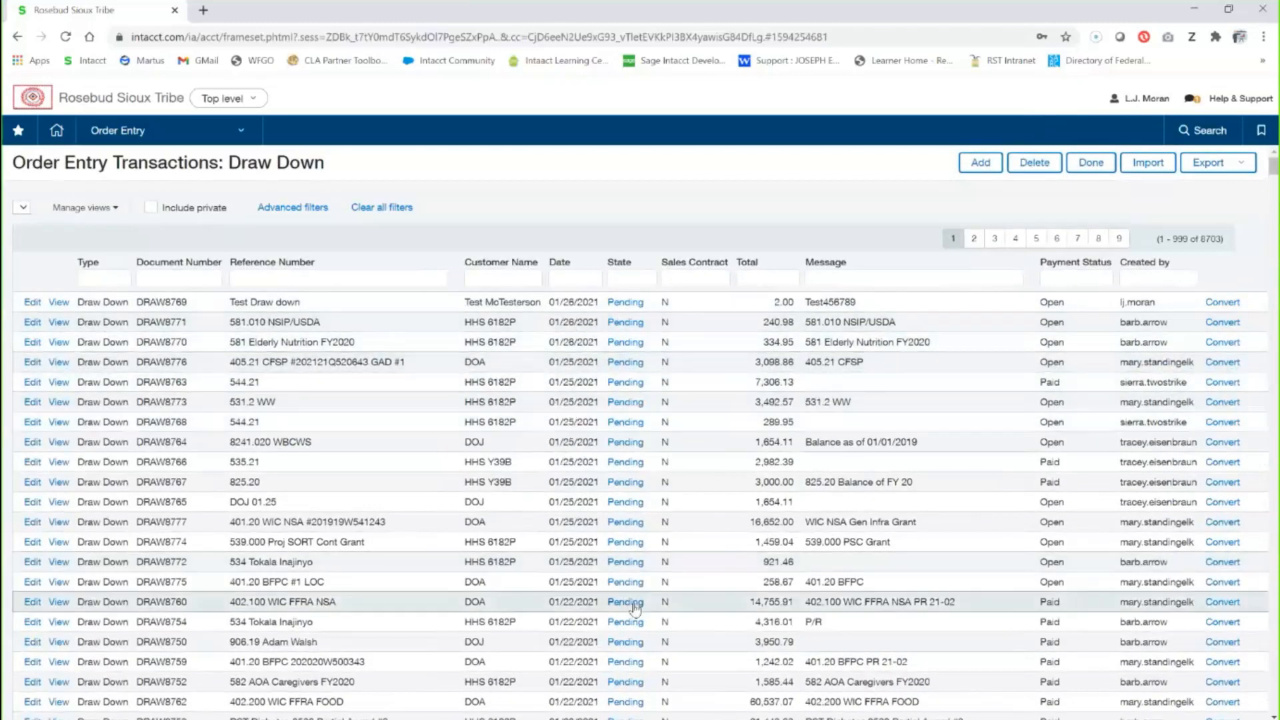
- Look through the Order Entry invoice types and open the Grant Award Notification order transactions
{"action": "left_click", "coordinate": [136, 145]}
{"action": "mouse_move", "coordinate": [308, 331]}
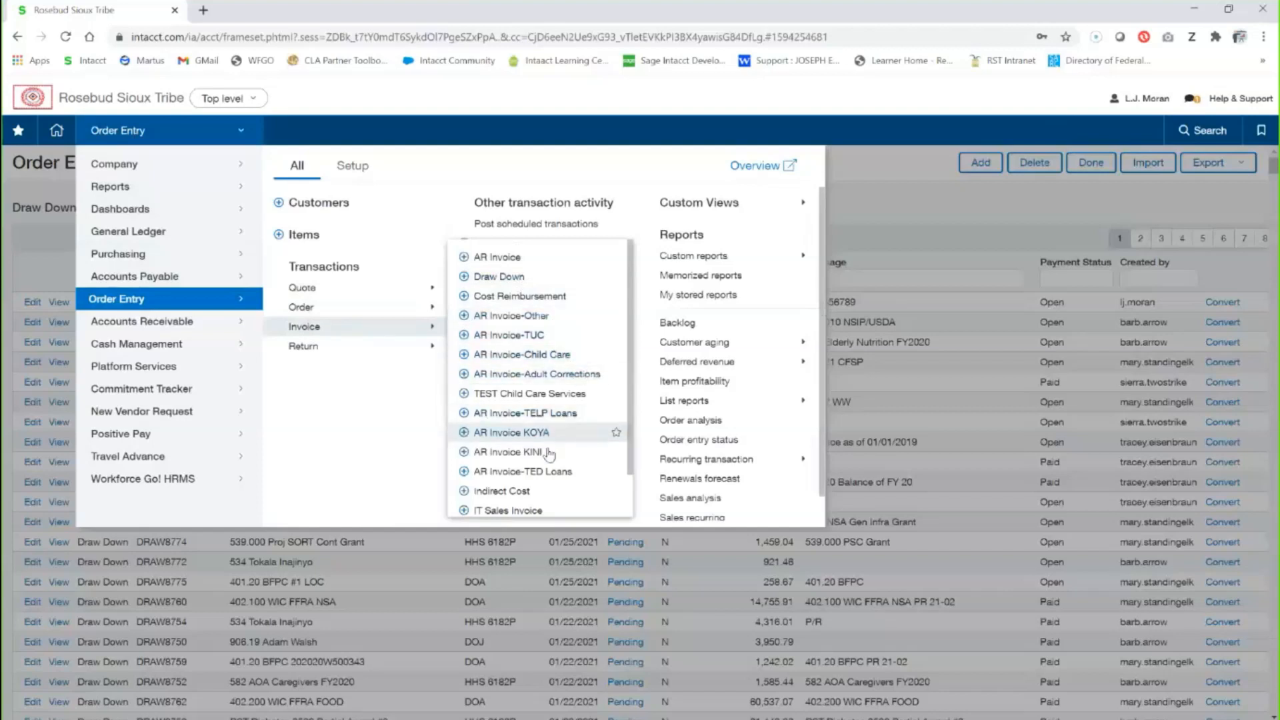
{"action": "scroll", "coordinate": [547, 455], "scroll_direction": "down", "scroll_amount": 1}
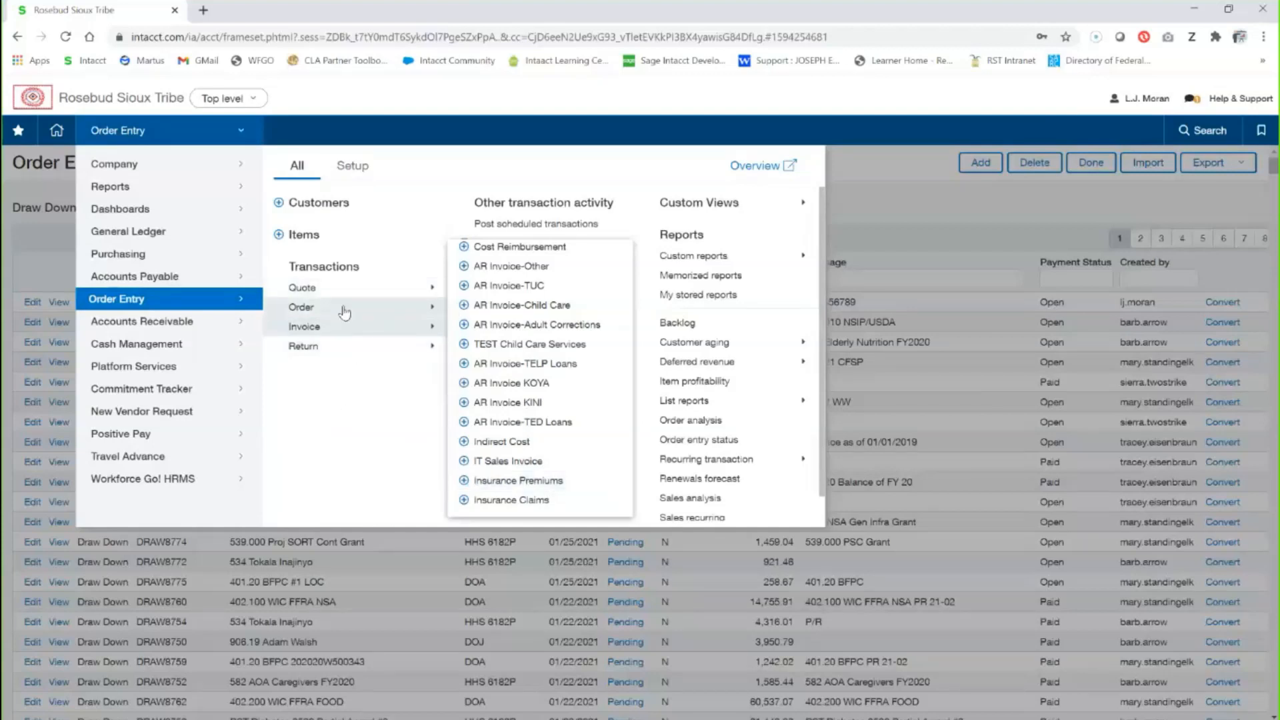
{"action": "mouse_move", "coordinate": [344, 313]}
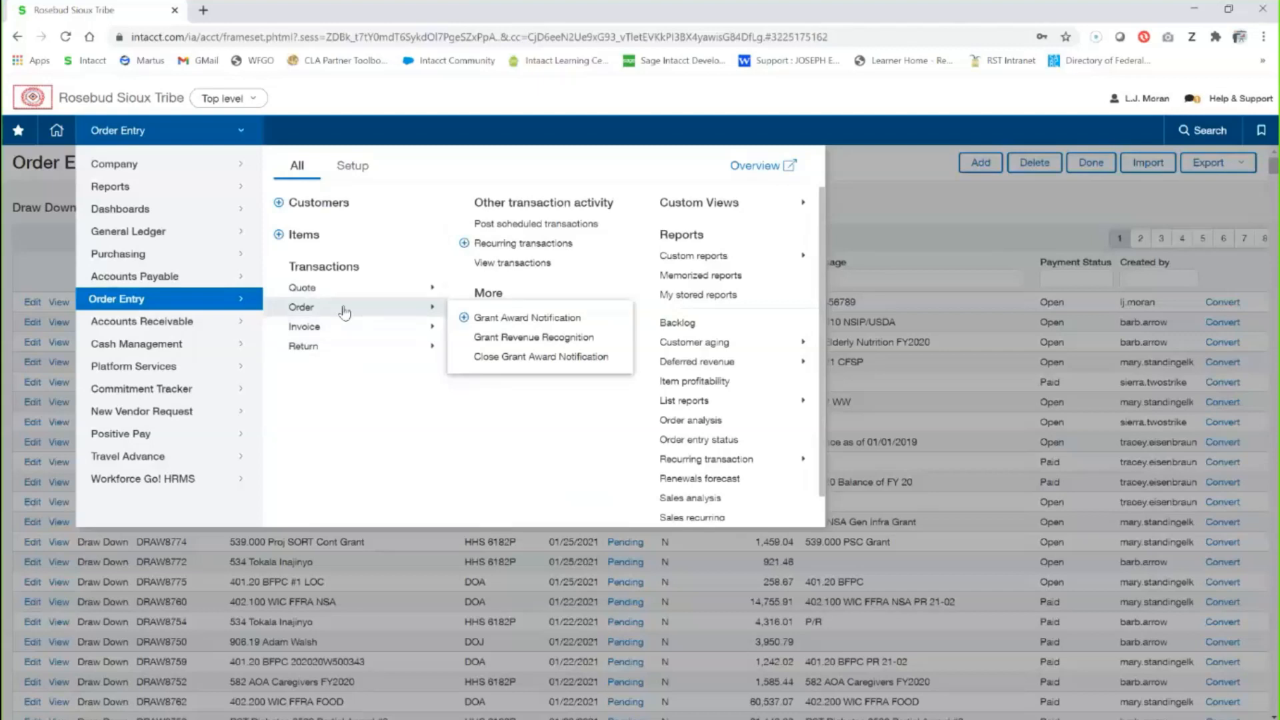
{"action": "left_click", "coordinate": [506, 320]}
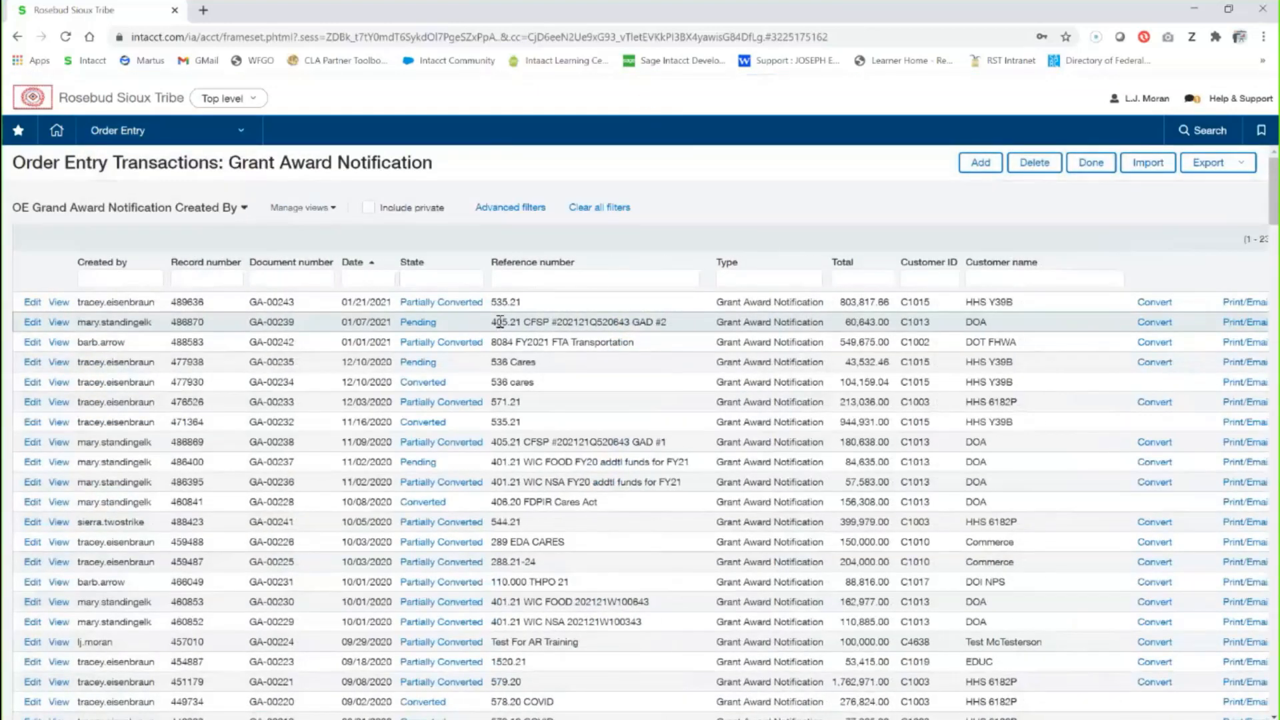
- Filter the grant award notifications by reference number %579 and view the 579.19 award
{"action": "left_click", "coordinate": [521, 279]}
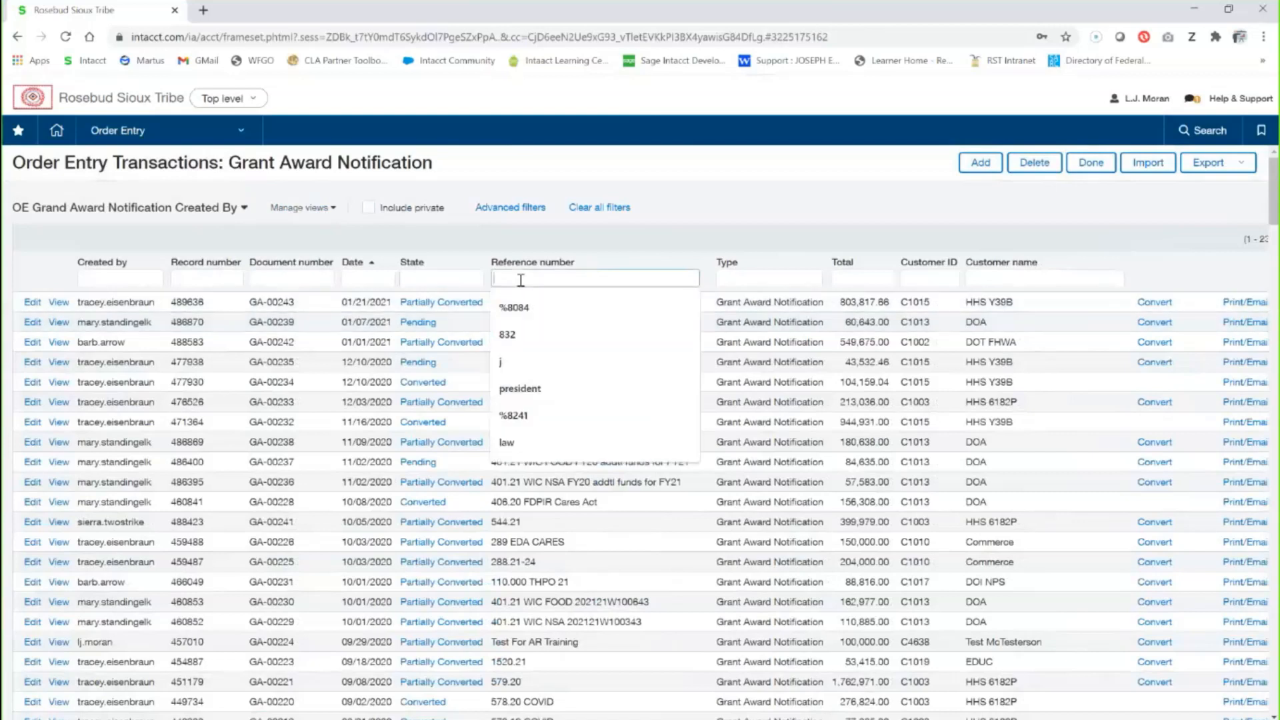
{"action": "type", "text": "%579"}
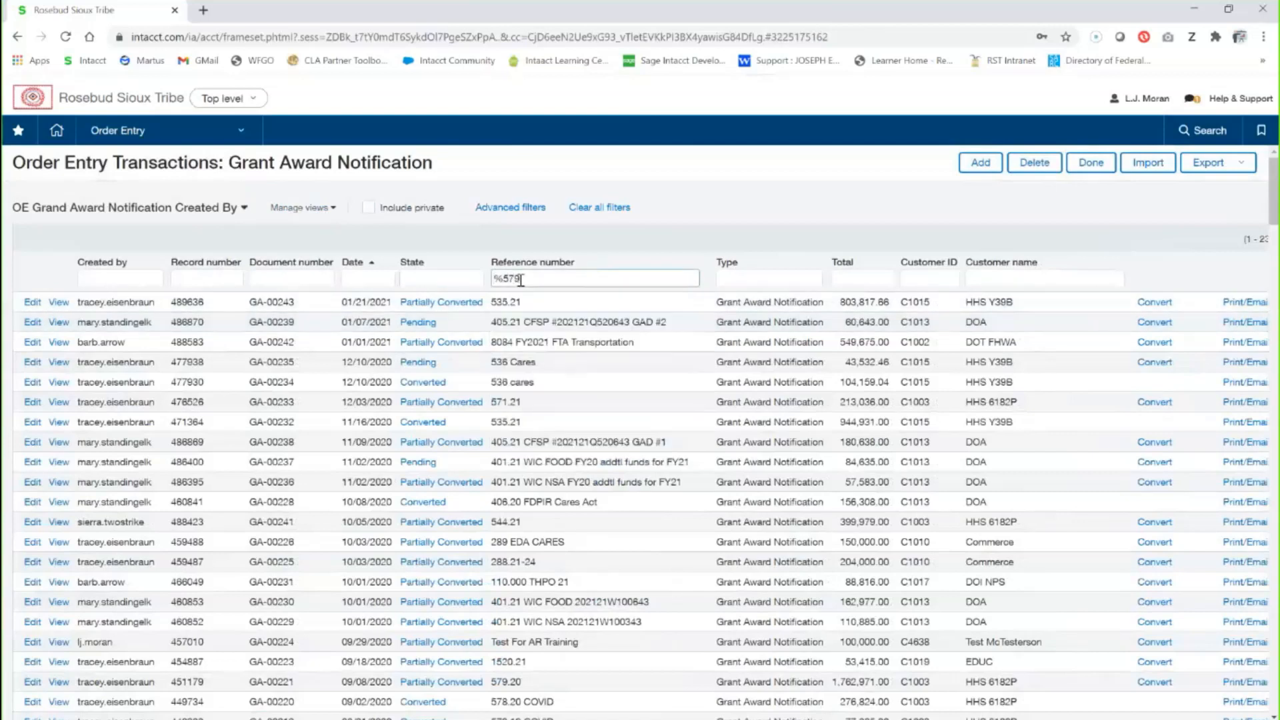
{"action": "key", "text": "Return"}
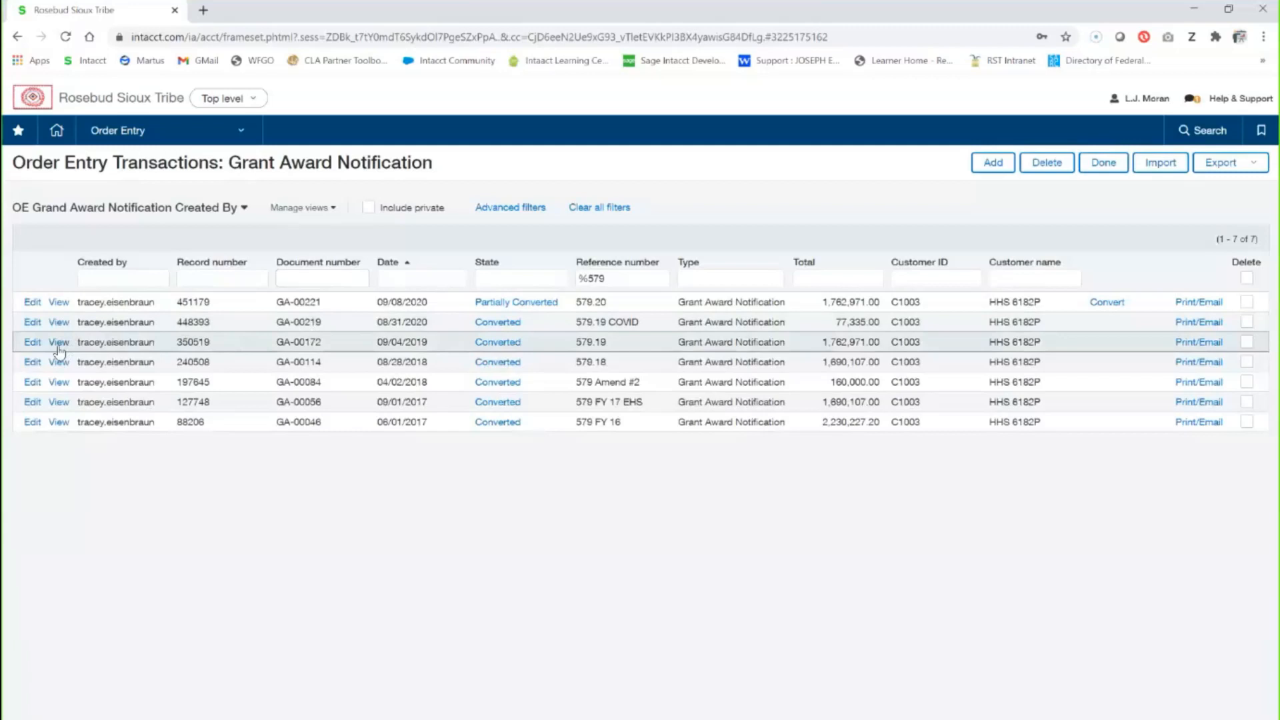
{"action": "double_click", "coordinate": [417, 343]}
{"action": "left_click_drag", "start_coordinate": [387, 344], "coordinate": [386, 346]}
{"action": "left_click", "coordinate": [57, 343]}
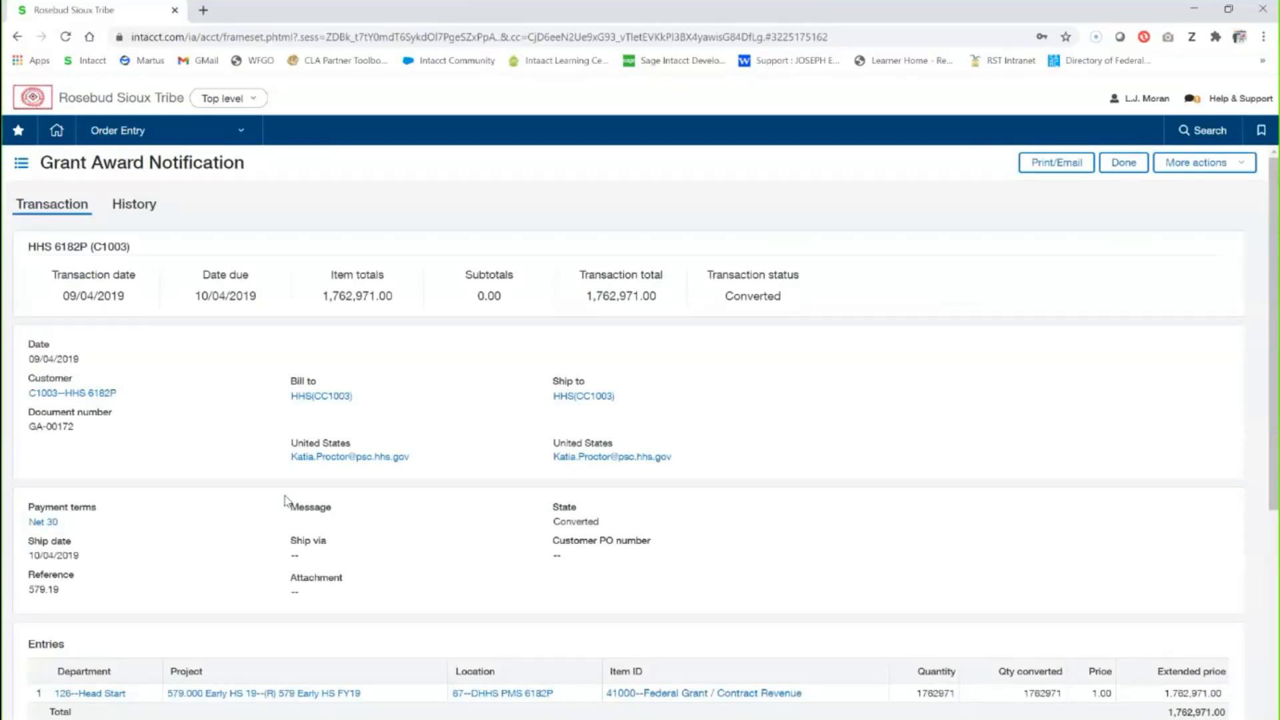
- Review the grant award's transaction details, including the quantity and price of its entry line
{"action": "scroll", "coordinate": [326, 475], "scroll_direction": "down", "scroll_amount": 3}
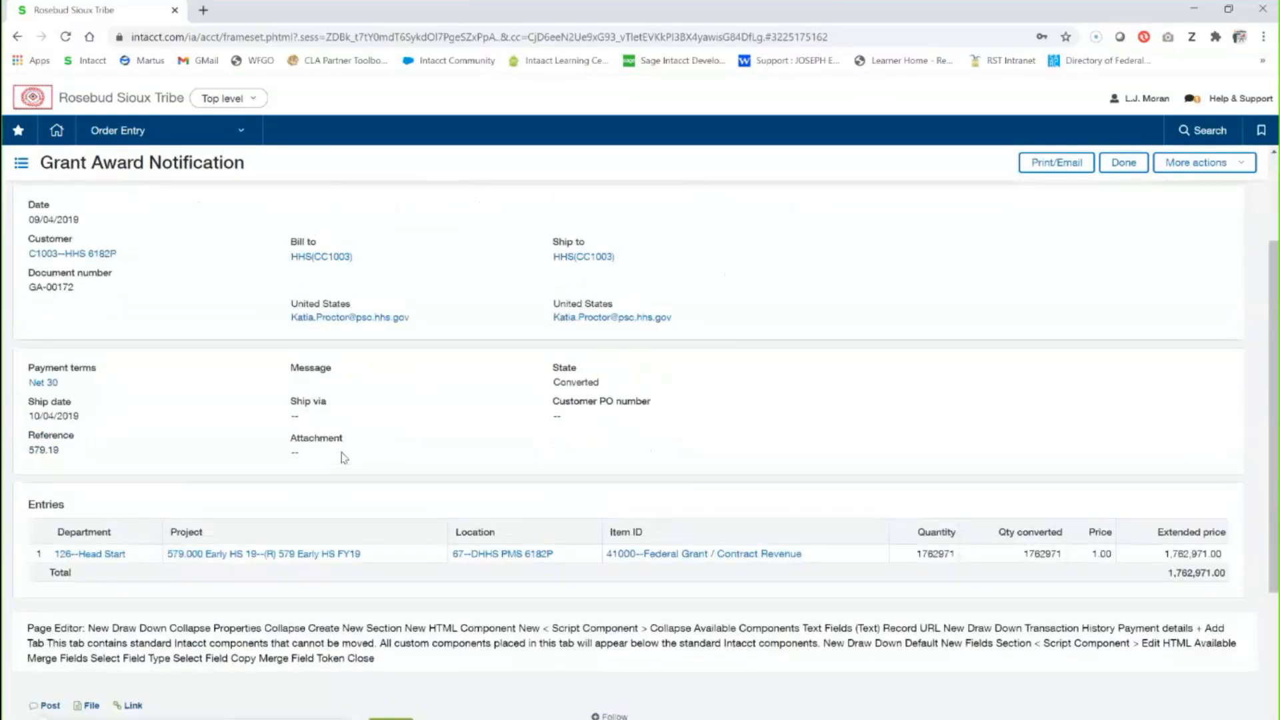
{"action": "scroll", "coordinate": [341, 453], "scroll_direction": "up", "scroll_amount": 3}
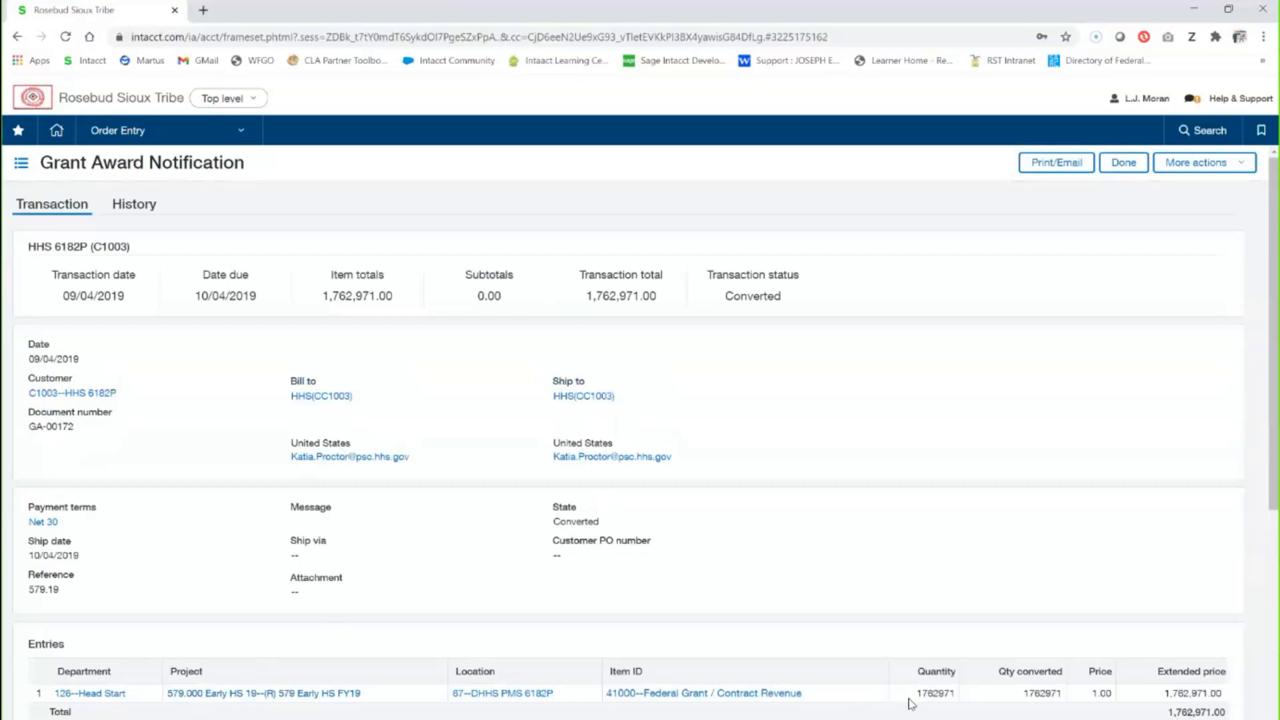
{"action": "left_click_drag", "start_coordinate": [916, 693], "coordinate": [949, 693]}
{"action": "left_click_drag", "start_coordinate": [1091, 693], "coordinate": [1112, 698]}
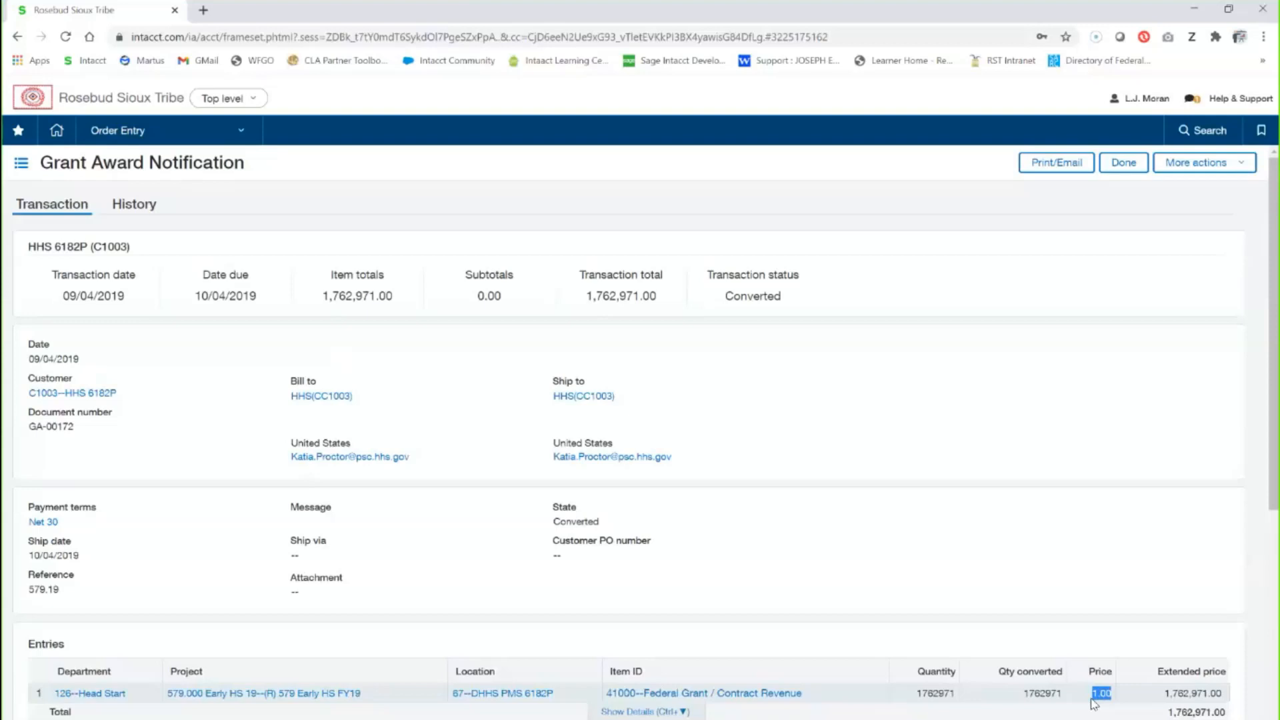
- Examine the grant award's full history of revenue recognitions and draw downs, and return to the quantity in its transaction details
{"action": "left_click", "coordinate": [131, 204]}
{"action": "scroll", "coordinate": [368, 407], "scroll_direction": "down", "scroll_amount": 3}
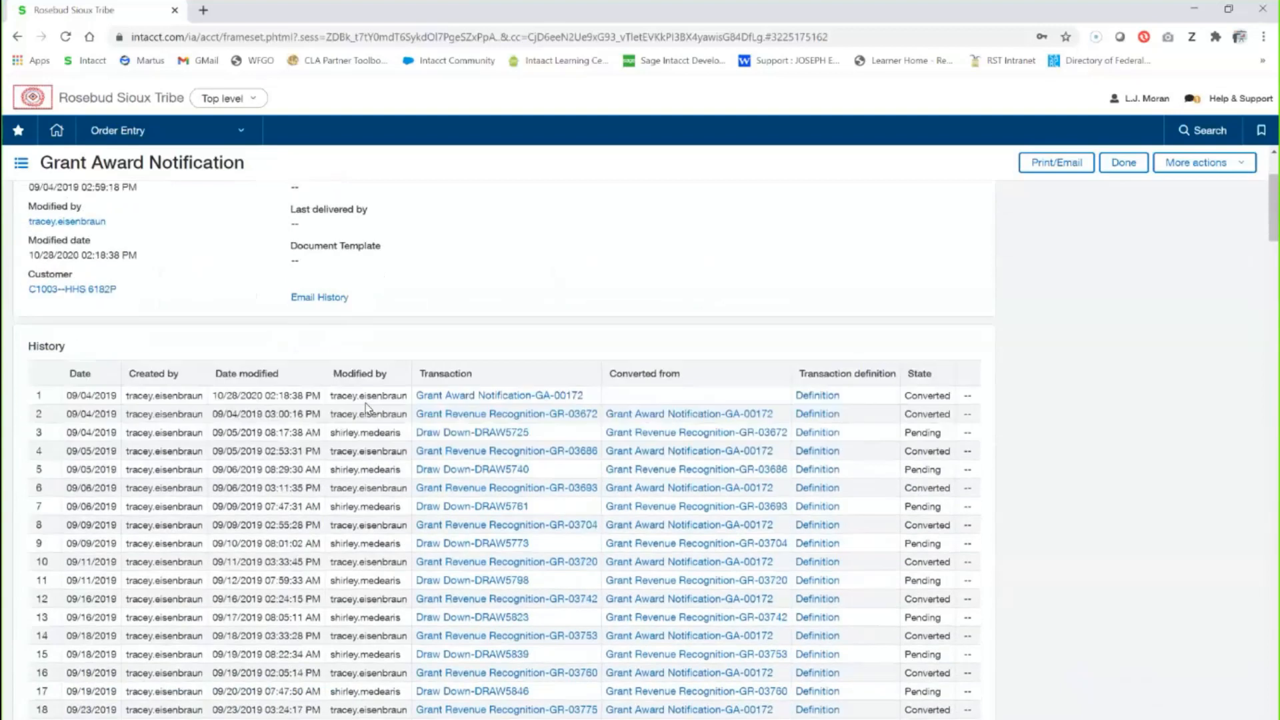
{"action": "scroll", "coordinate": [371, 405], "scroll_direction": "down", "scroll_amount": 2}
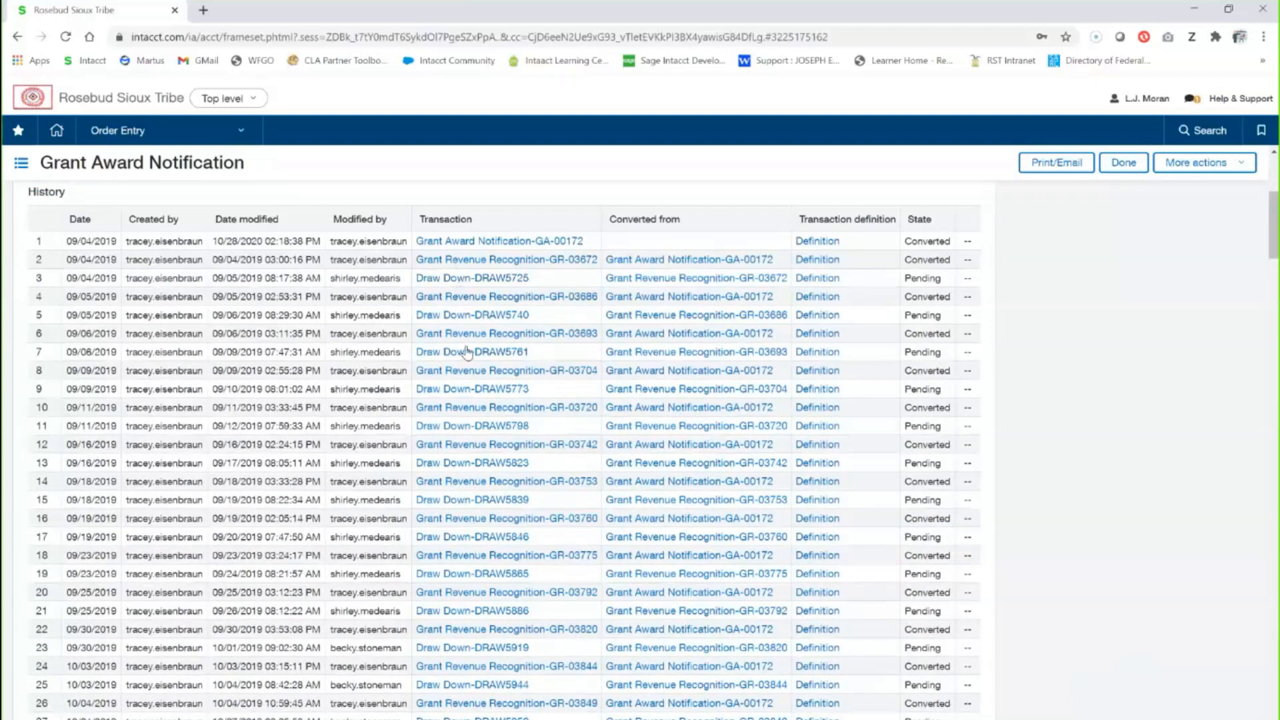
{"action": "scroll", "coordinate": [466, 351], "scroll_direction": "down", "scroll_amount": 12}
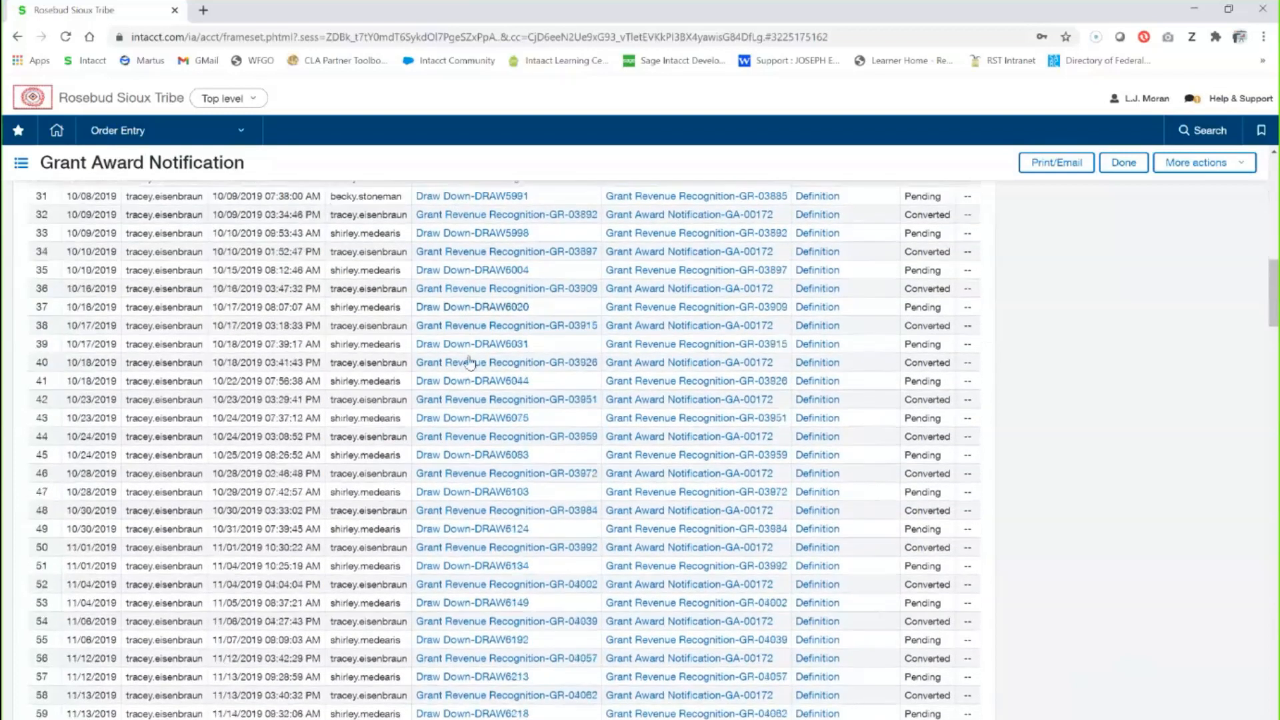
{"action": "scroll", "coordinate": [470, 362], "scroll_direction": "down", "scroll_amount": 20}
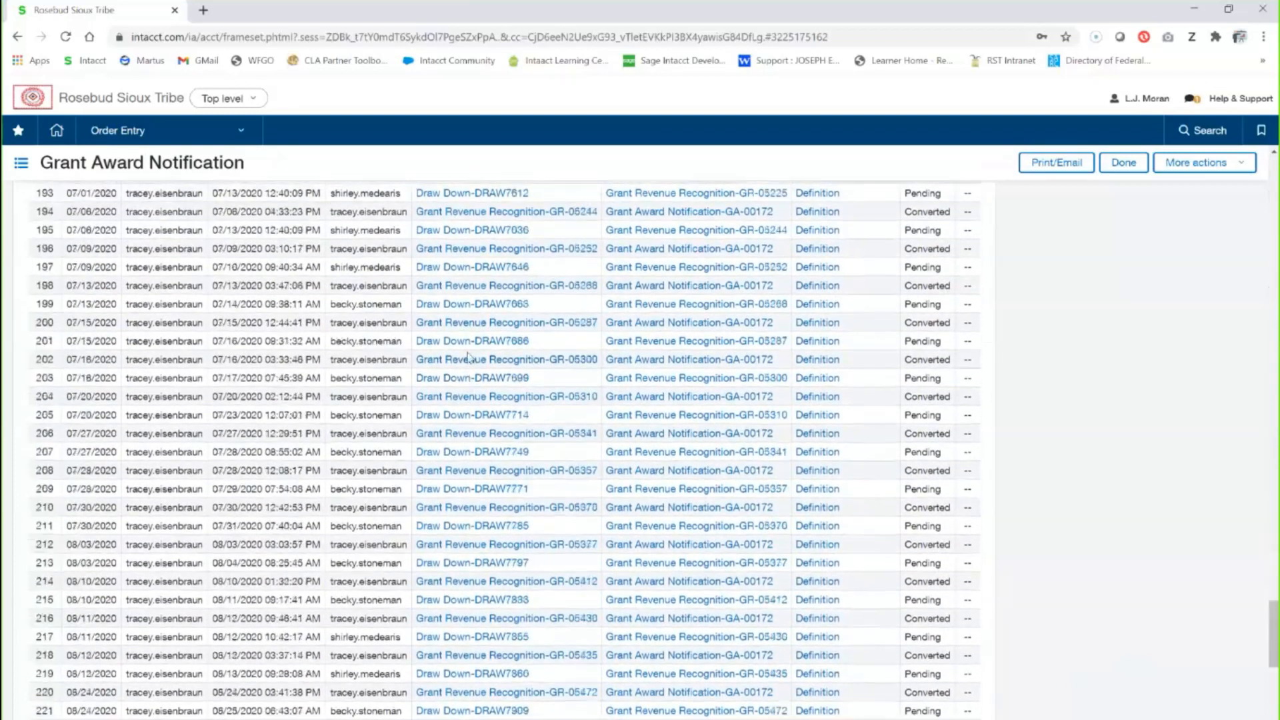
{"action": "scroll", "coordinate": [468, 358], "scroll_direction": "down", "scroll_amount": 7}
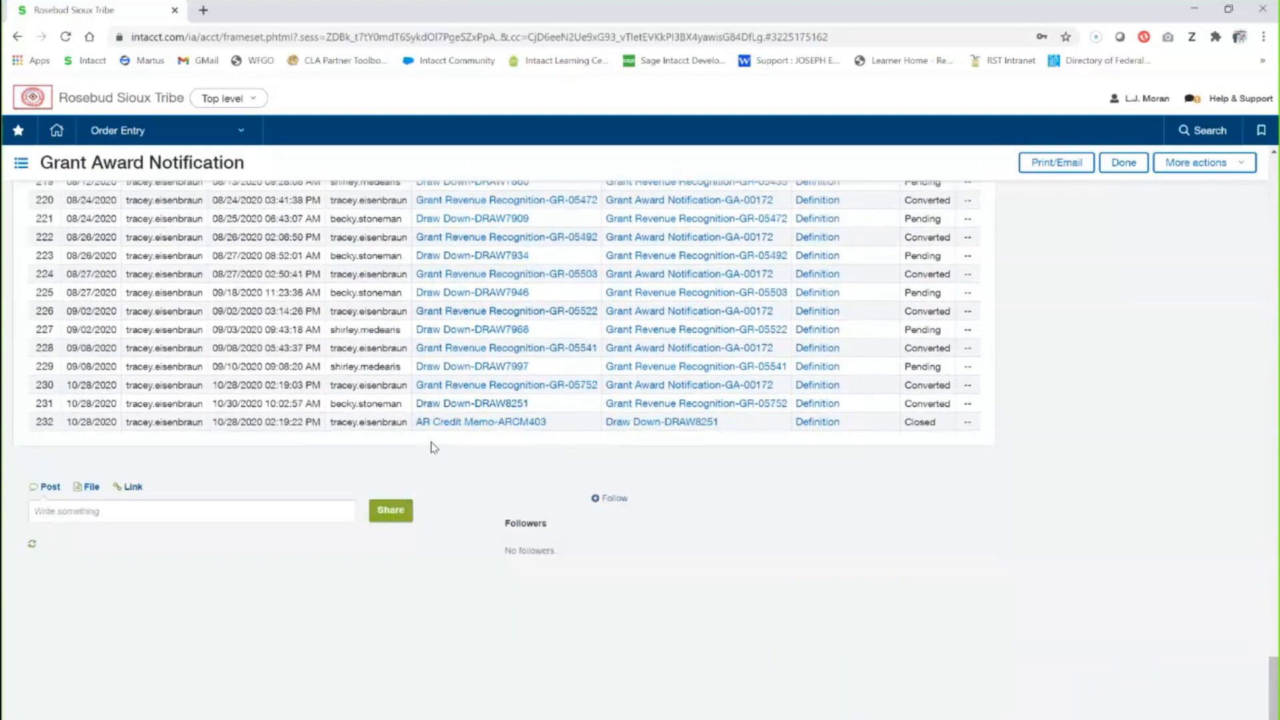
{"action": "scroll", "coordinate": [433, 445], "scroll_direction": "up", "scroll_amount": 5}
{"action": "scroll", "coordinate": [435, 442], "scroll_direction": "up", "scroll_amount": 6}
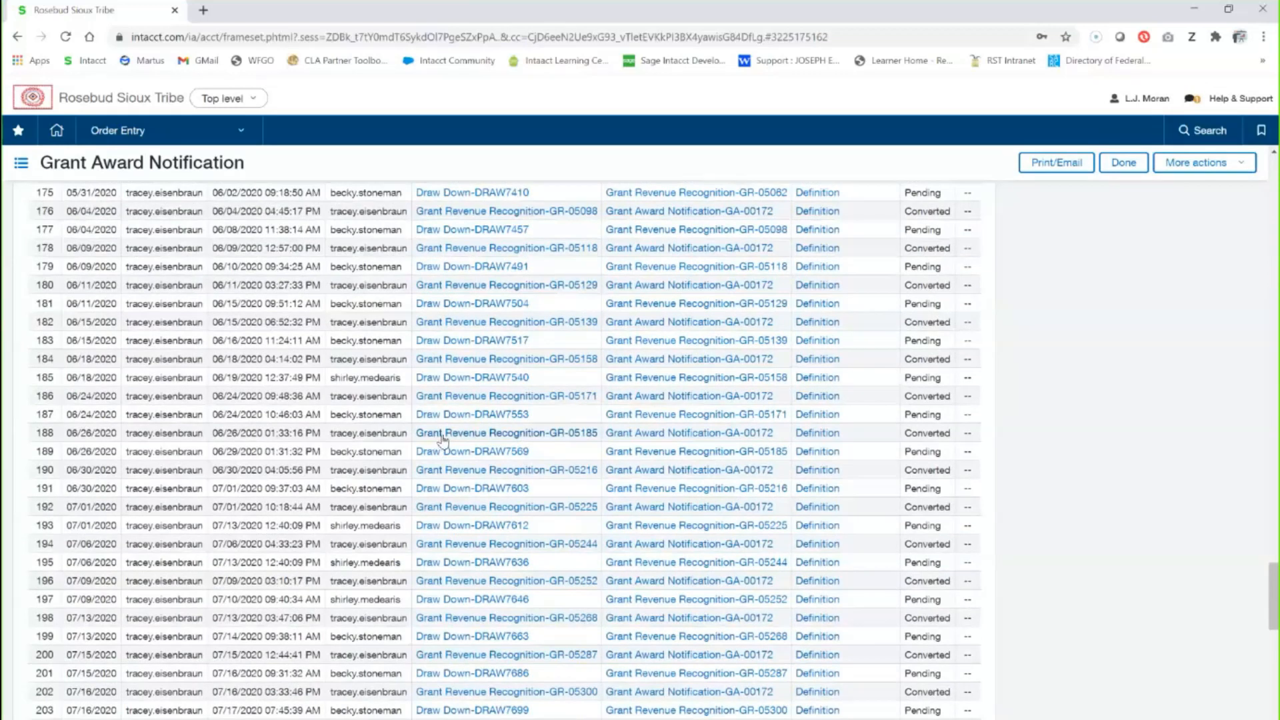
{"action": "scroll", "coordinate": [443, 440], "scroll_direction": "up", "scroll_amount": 20}
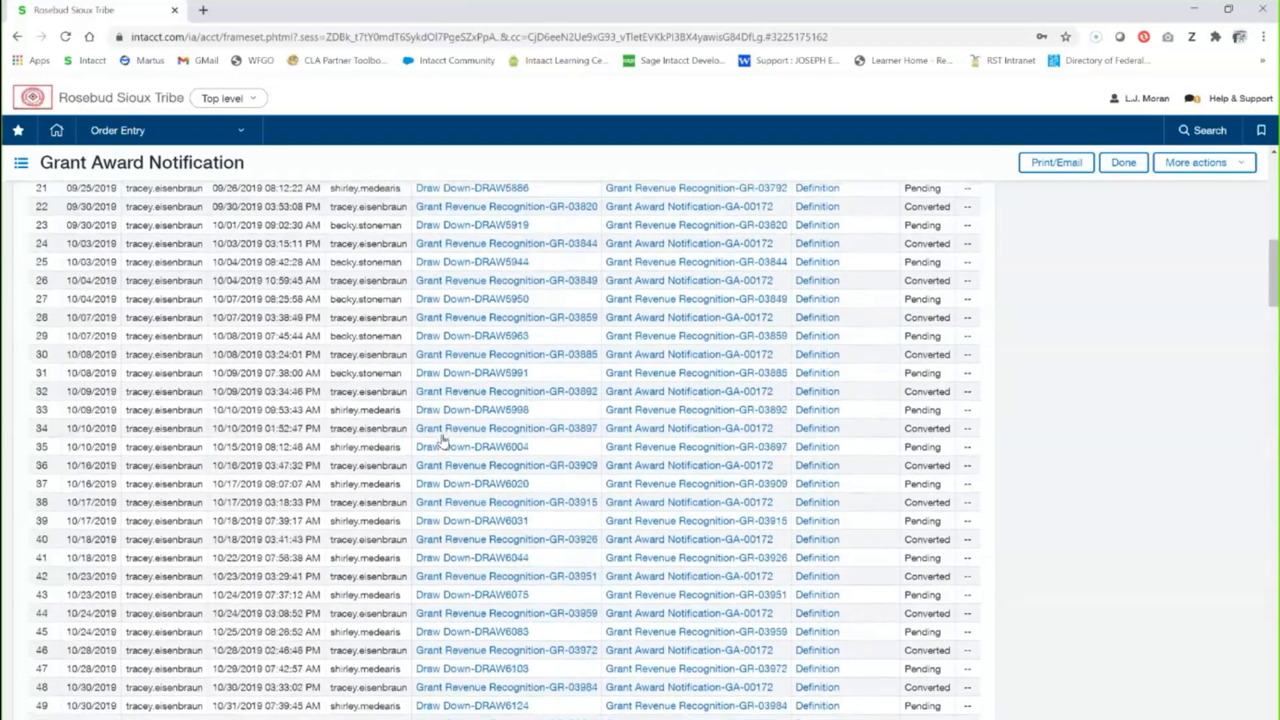
{"action": "scroll", "coordinate": [443, 439], "scroll_direction": "up", "scroll_amount": 8}
{"action": "scroll", "coordinate": [160, 282], "scroll_direction": "up", "scroll_amount": 3}
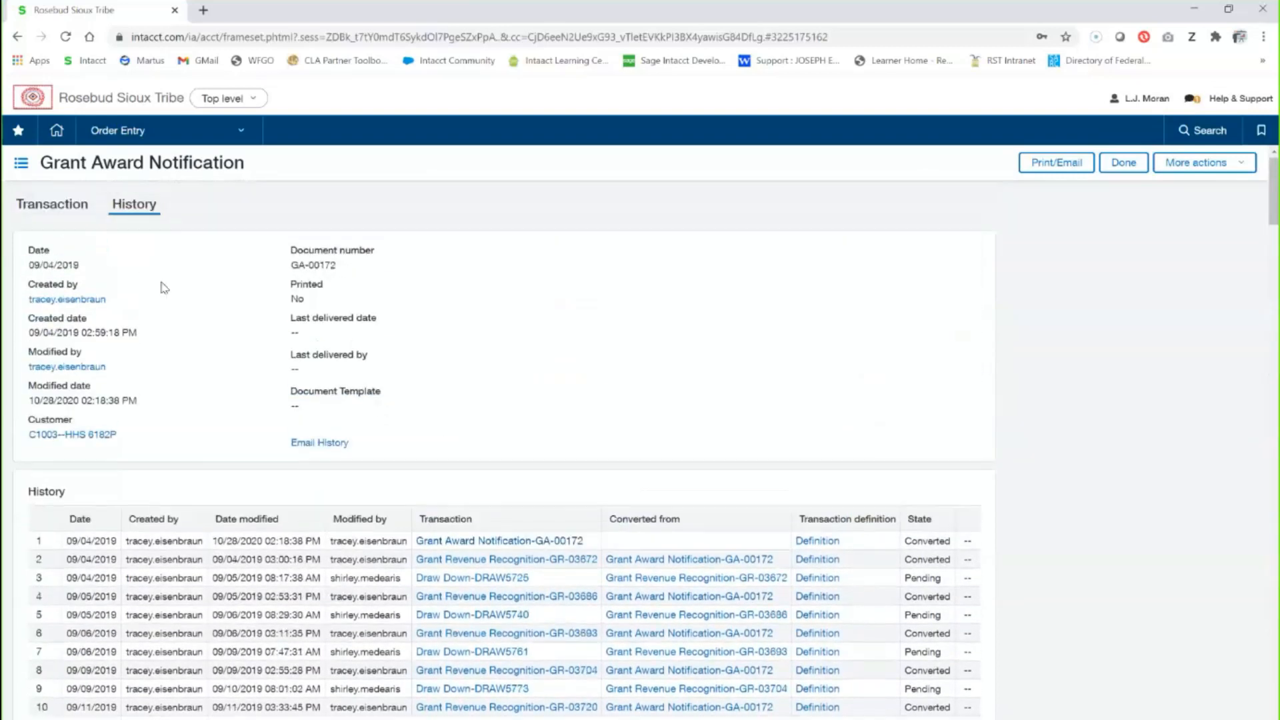
{"action": "left_click", "coordinate": [16, 202]}
{"action": "left_click_drag", "start_coordinate": [919, 693], "coordinate": [954, 688]}
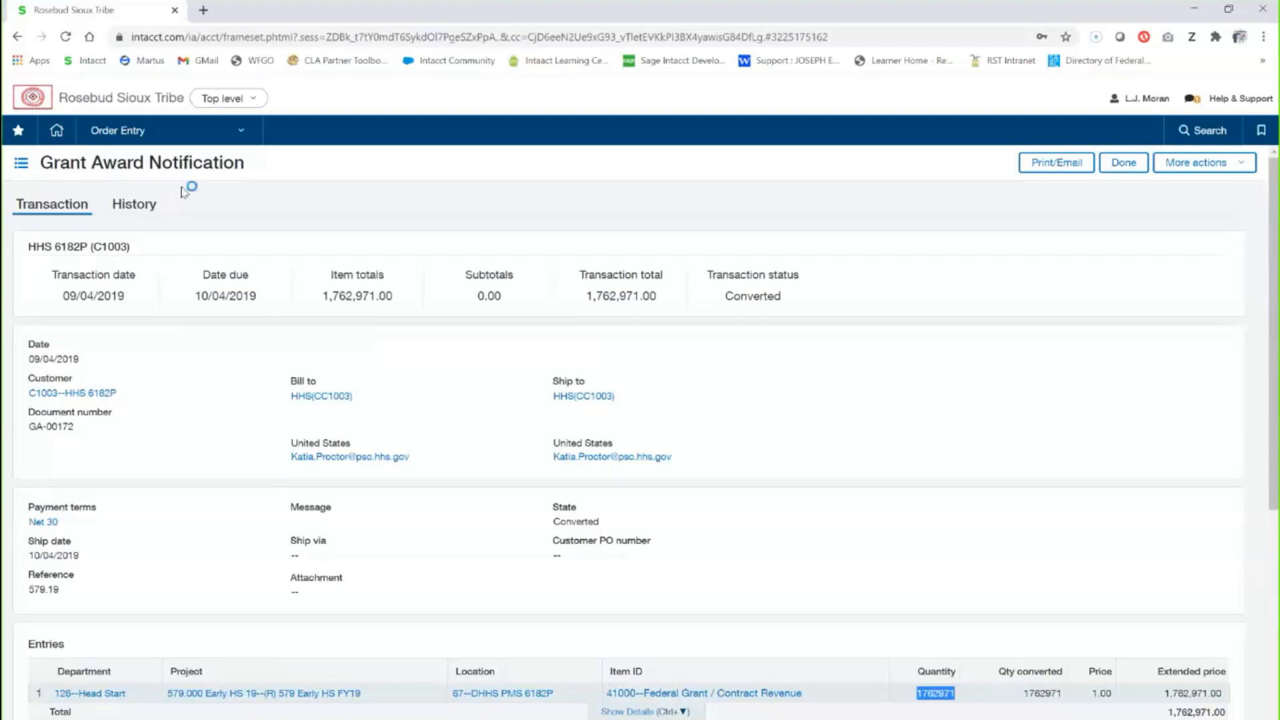
- Open the Order Entry list of Cost Reimbursement invoices
{"action": "left_click", "coordinate": [135, 131]}
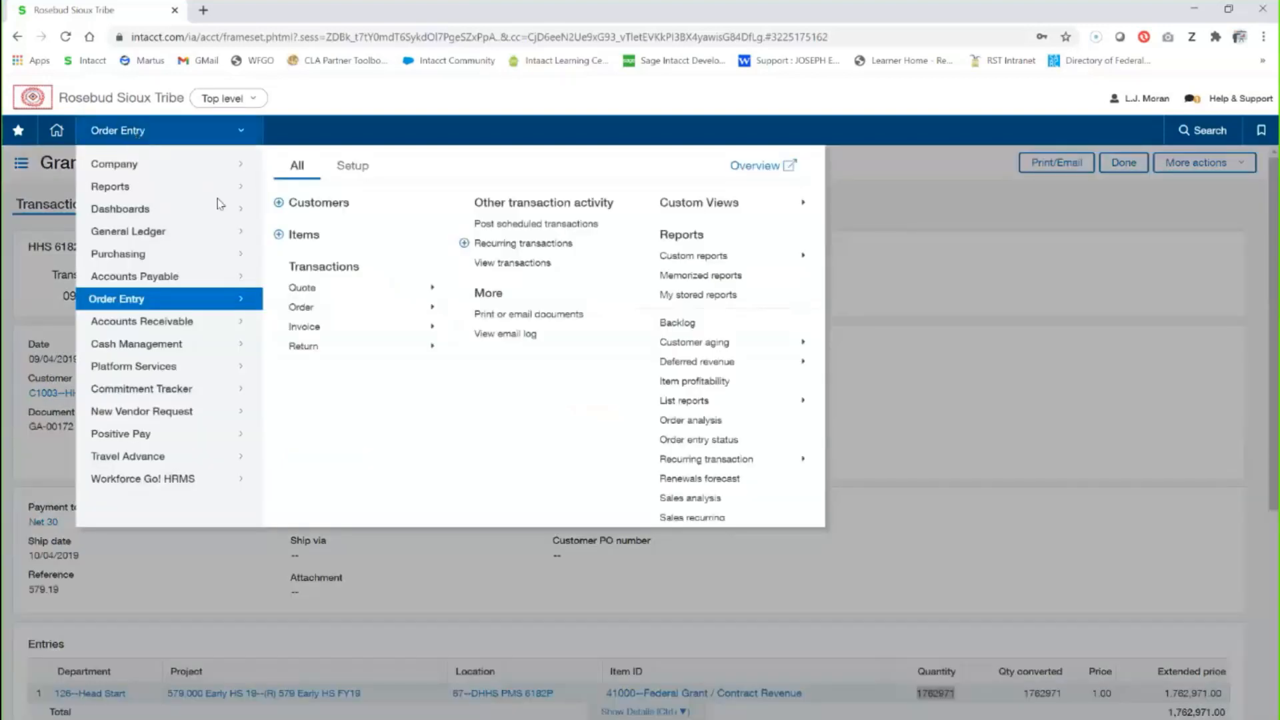
{"action": "mouse_move", "coordinate": [322, 326]}
{"action": "scroll", "coordinate": [510, 336], "scroll_direction": "up", "scroll_amount": 2}
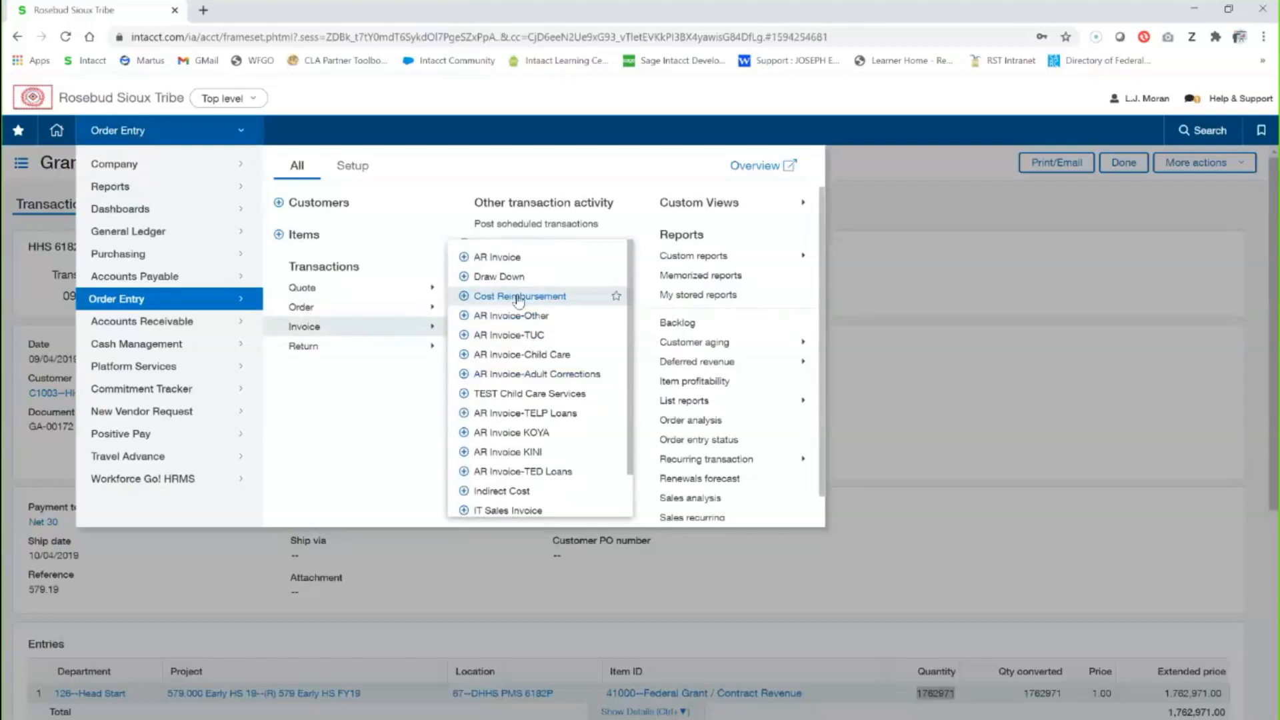
{"action": "left_click", "coordinate": [519, 298]}
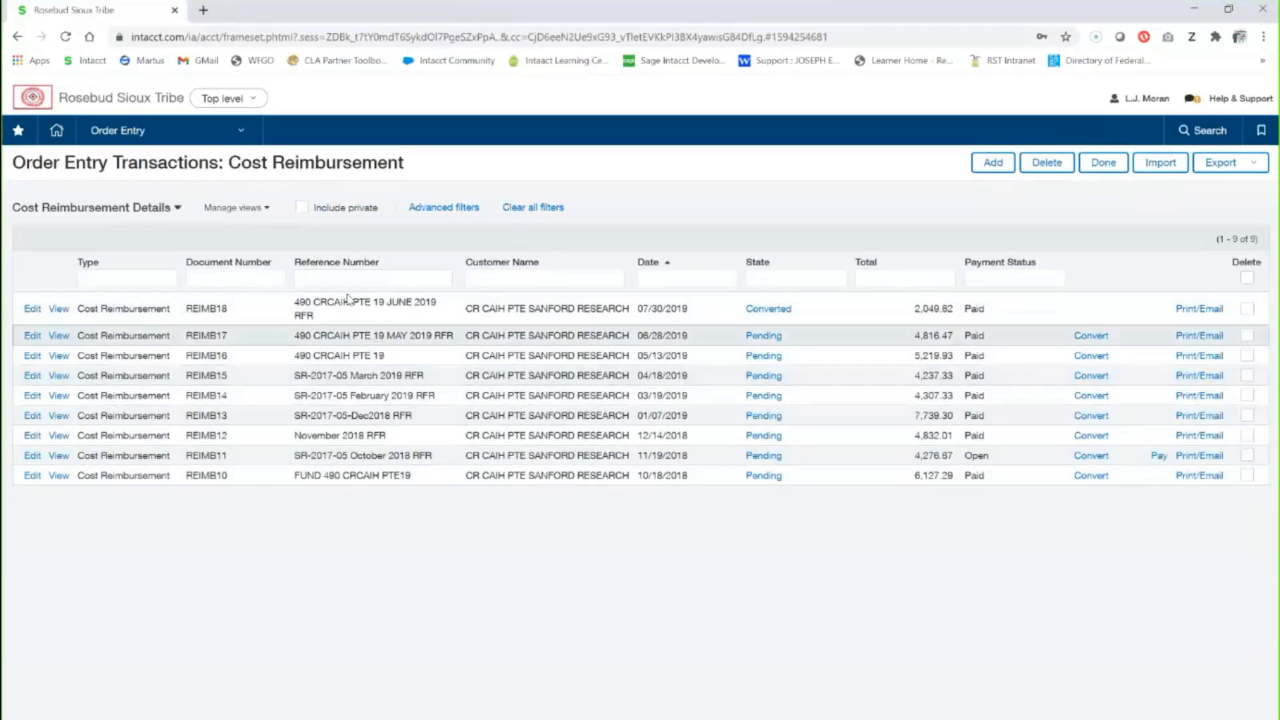
{"action": "left_click", "coordinate": [178, 130]}
{"action": "mouse_move", "coordinate": [209, 350]}
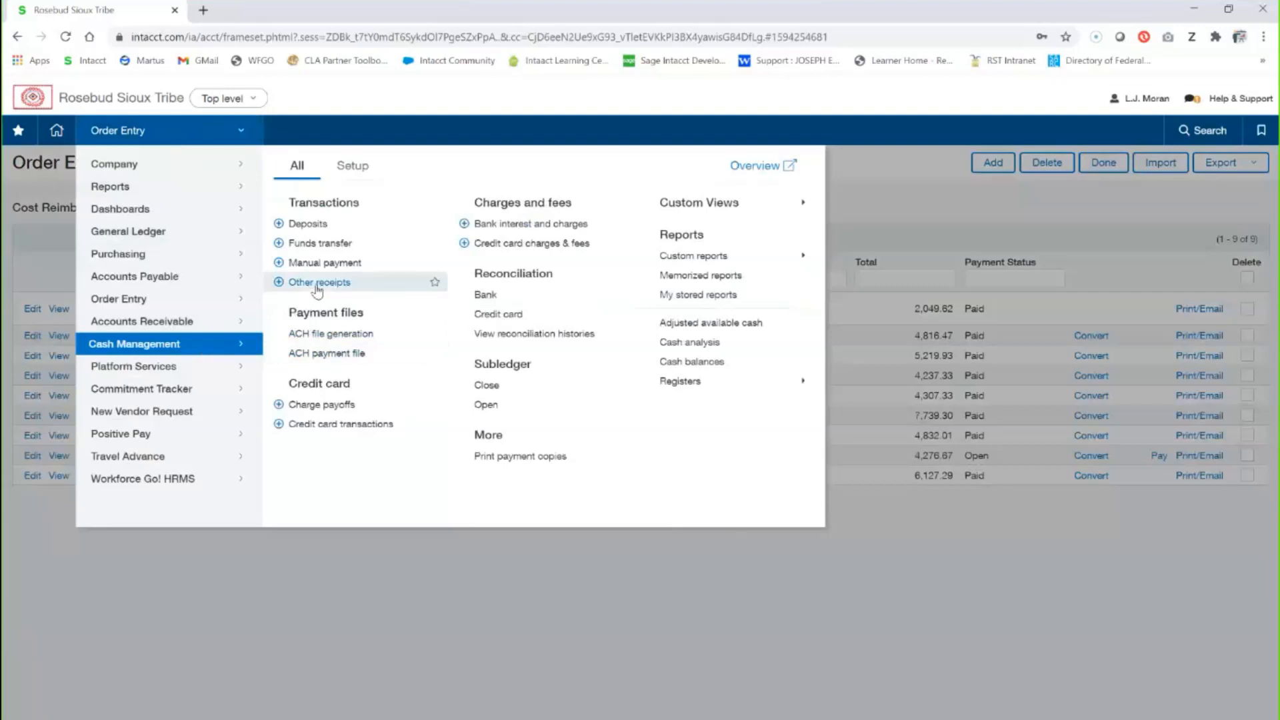
{"action": "left_click", "coordinate": [578, 603]}
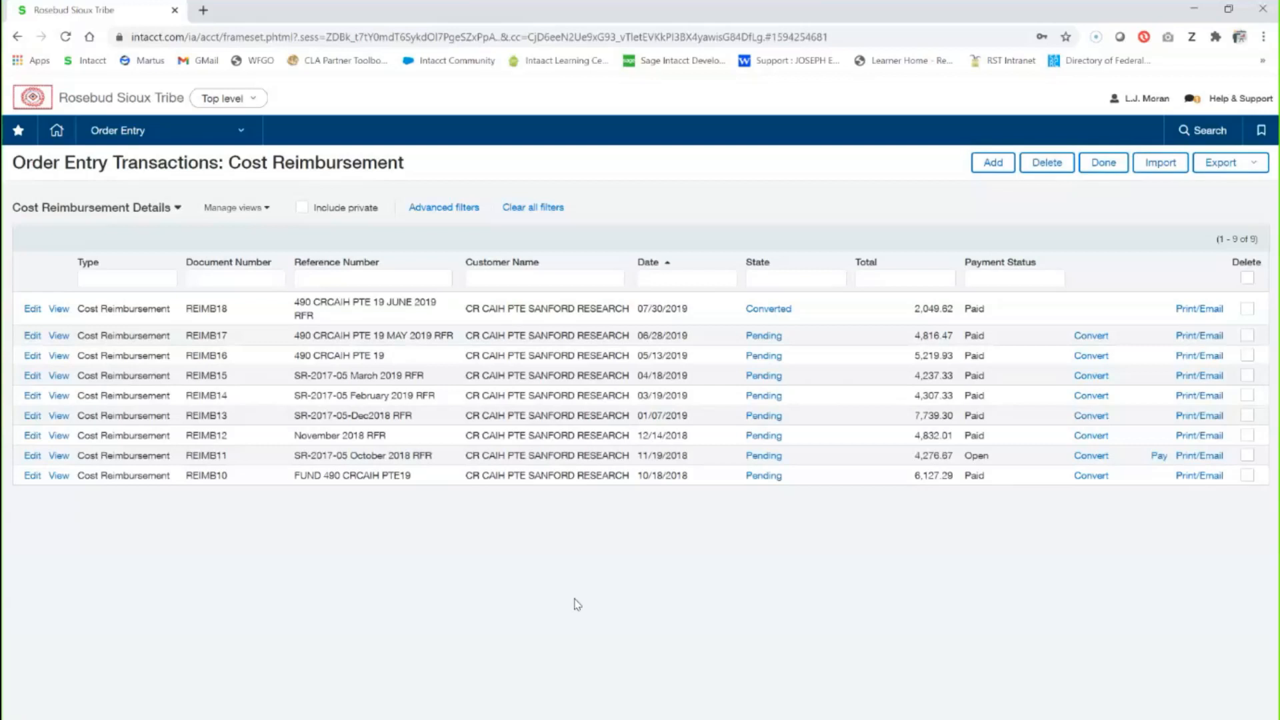
- Open the Accounts Receivable form for receiving a payment against invoices
{"action": "left_click", "coordinate": [166, 137]}
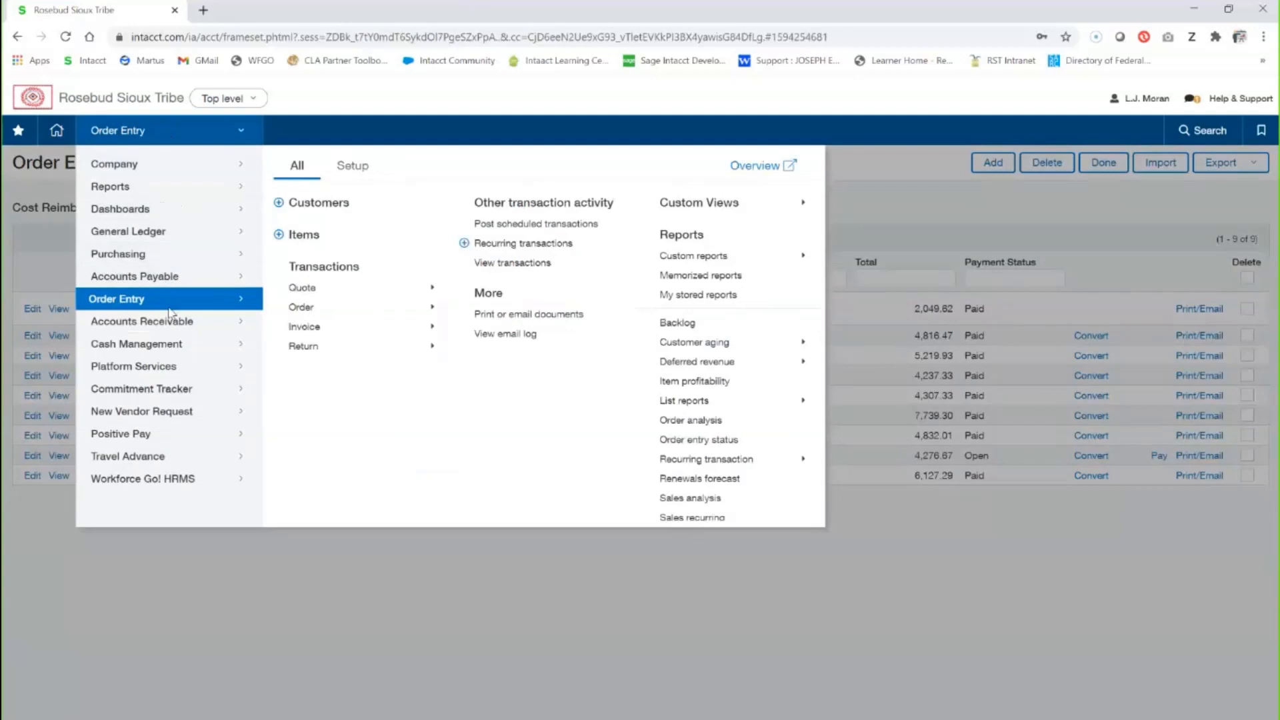
{"action": "mouse_move", "coordinate": [171, 321]}
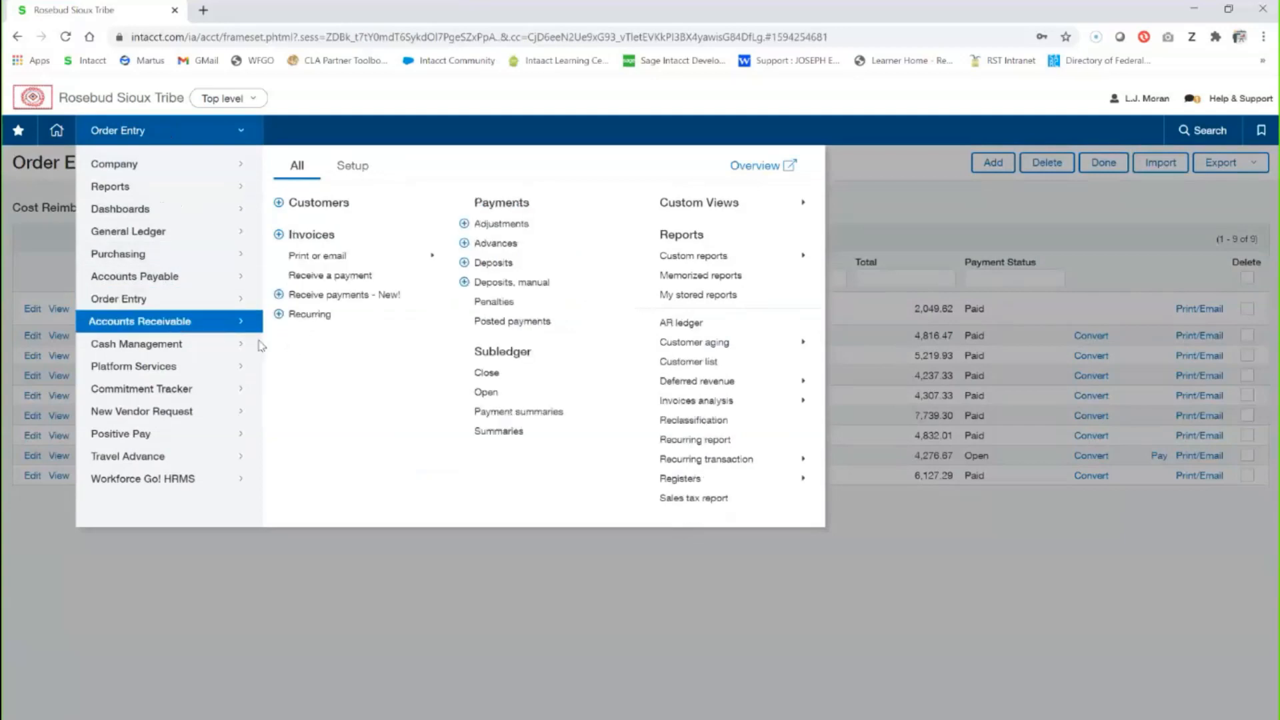
{"action": "left_click", "coordinate": [316, 276]}
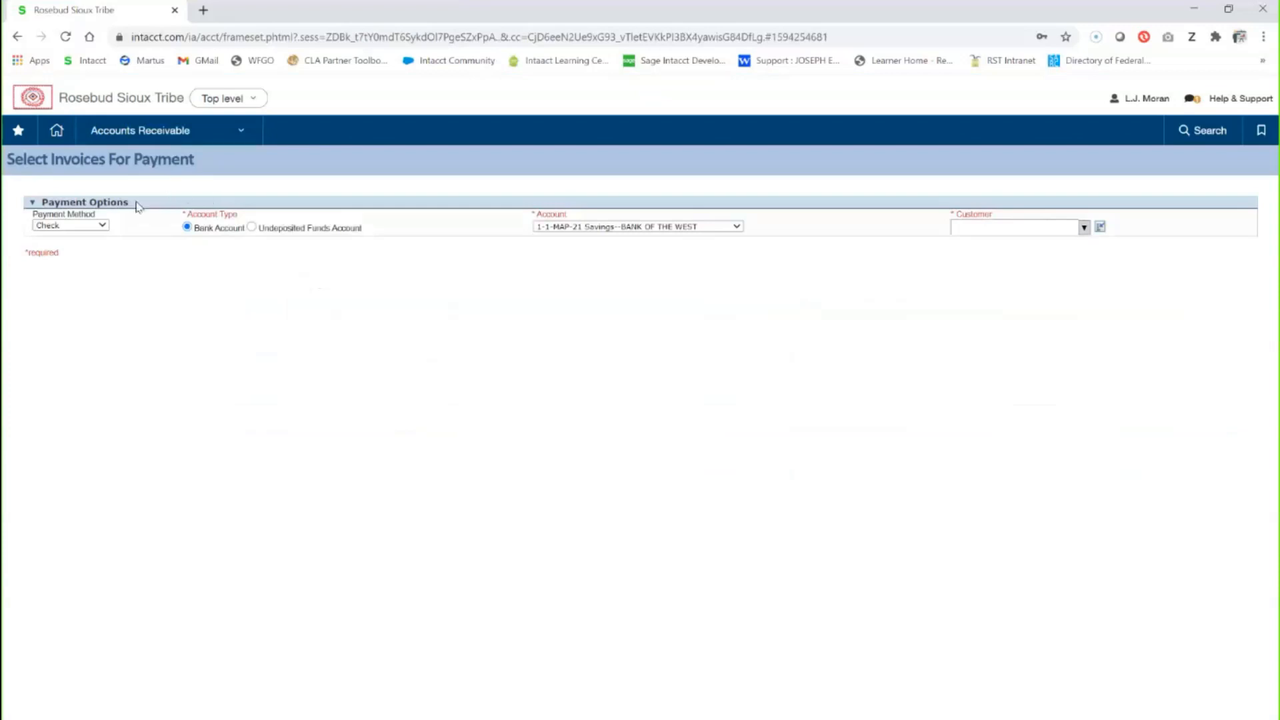
- Set the payment method to Record Transfer and choose 35-ShieldingPeople--WELLS FARGO BANK, N.A. as the bank account
{"action": "left_click", "coordinate": [86, 226]}
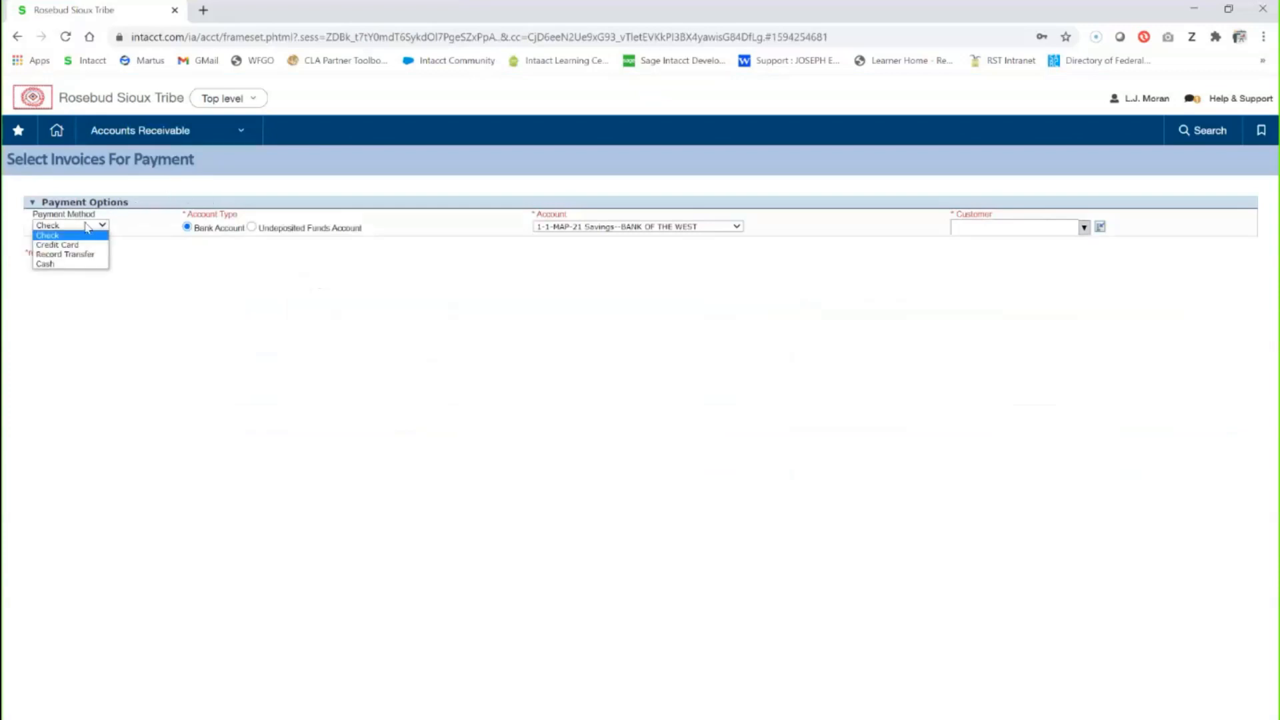
{"action": "left_click", "coordinate": [66, 255]}
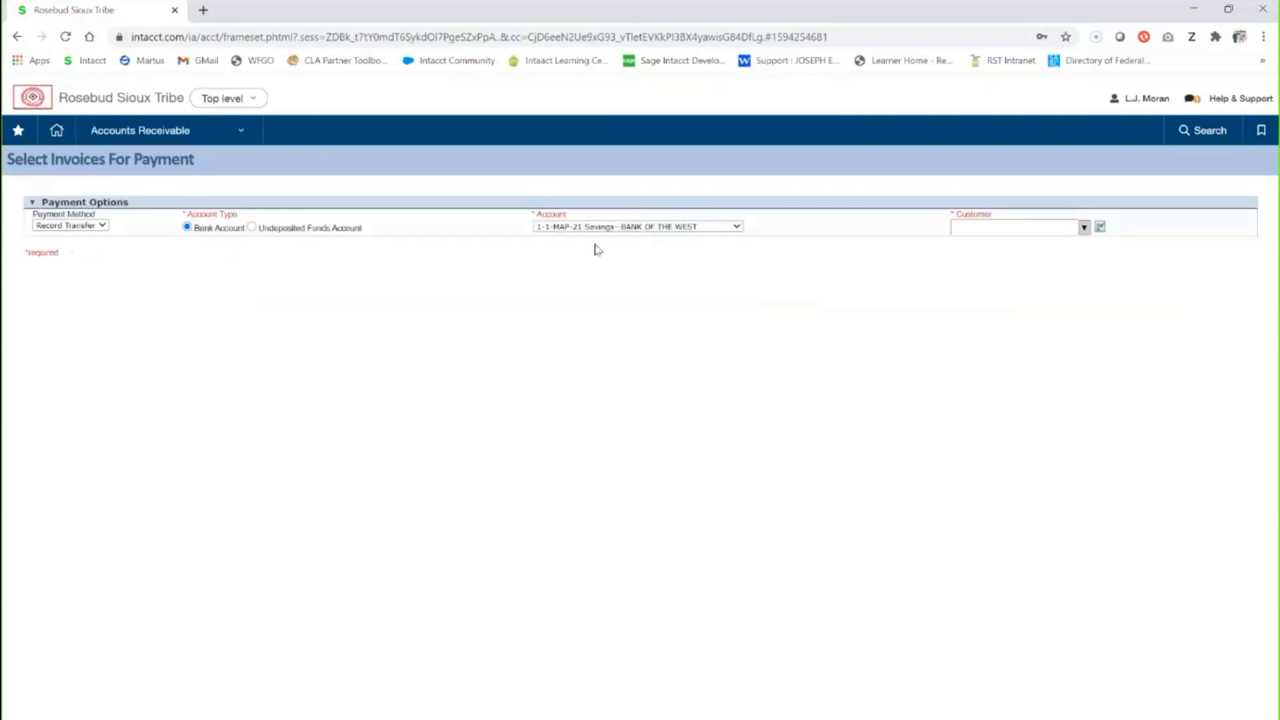
{"action": "left_click", "coordinate": [620, 229]}
{"action": "scroll", "coordinate": [623, 333], "scroll_direction": "down", "scroll_amount": 6}
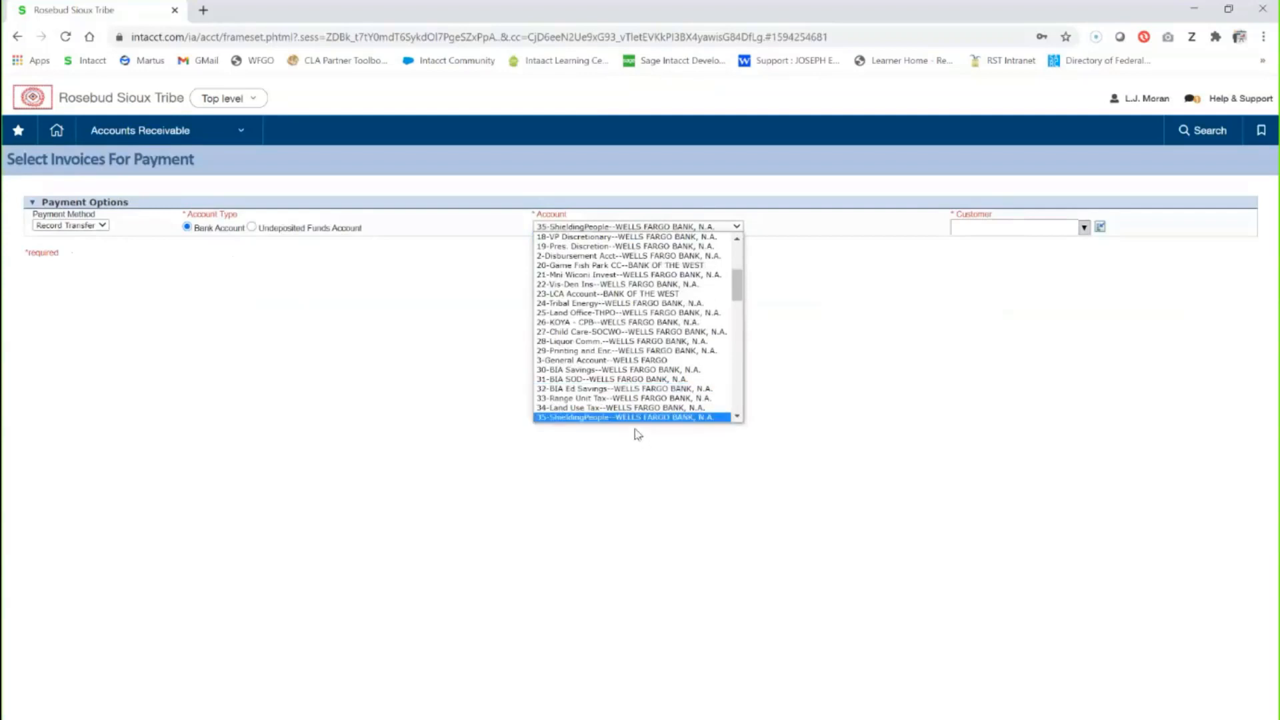
{"action": "left_click", "coordinate": [618, 389]}
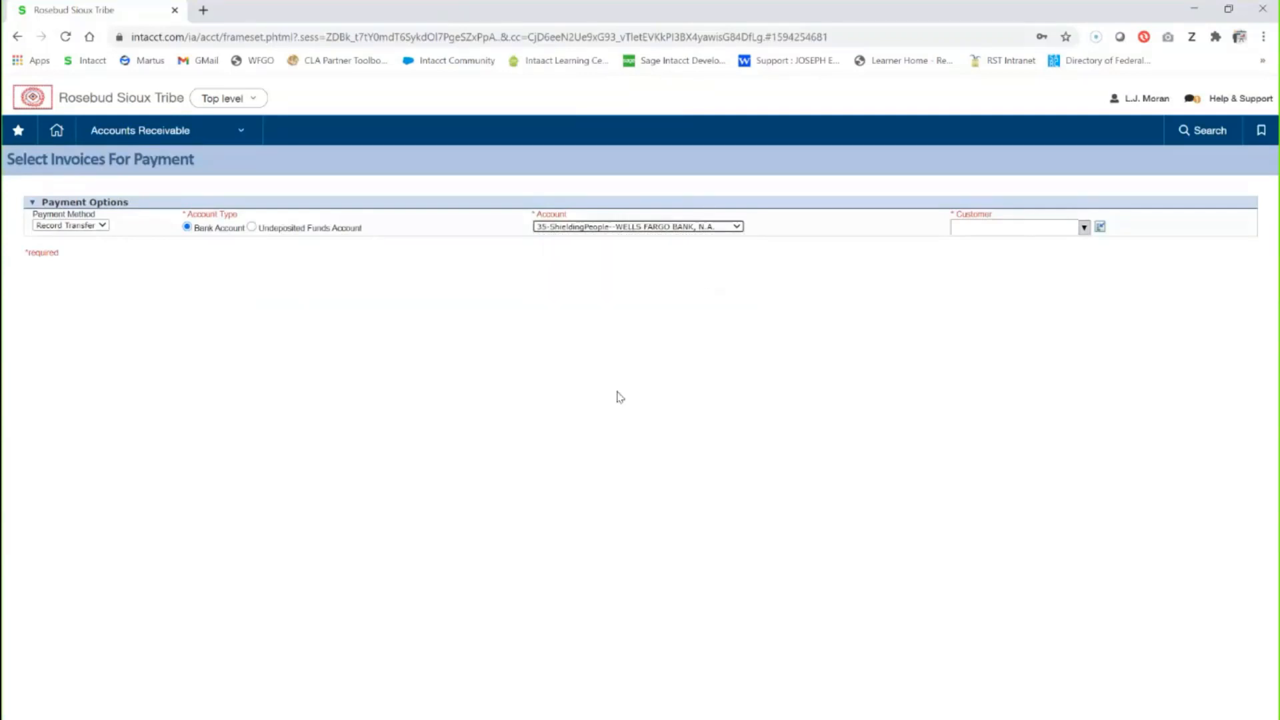
- Select the test customer to load the available invoices
{"action": "left_click", "coordinate": [994, 226]}
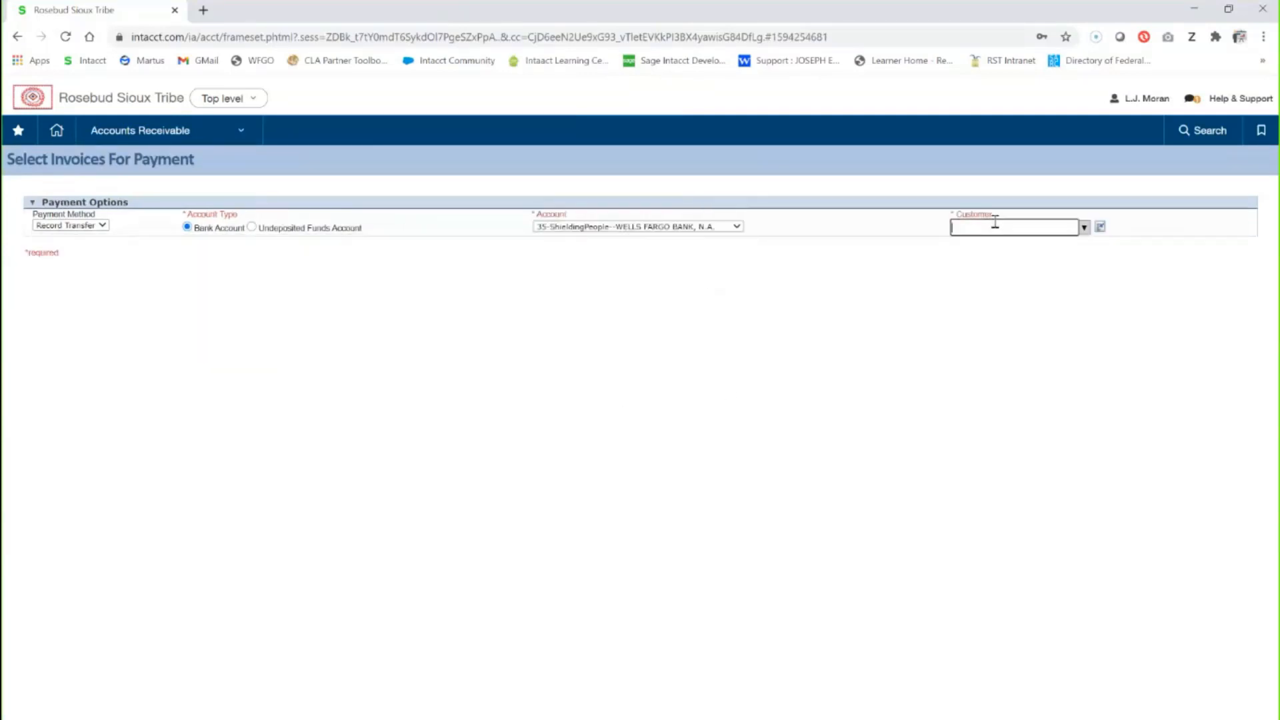
{"action": "type", "text": "test"}
{"action": "key", "text": "Tab"}
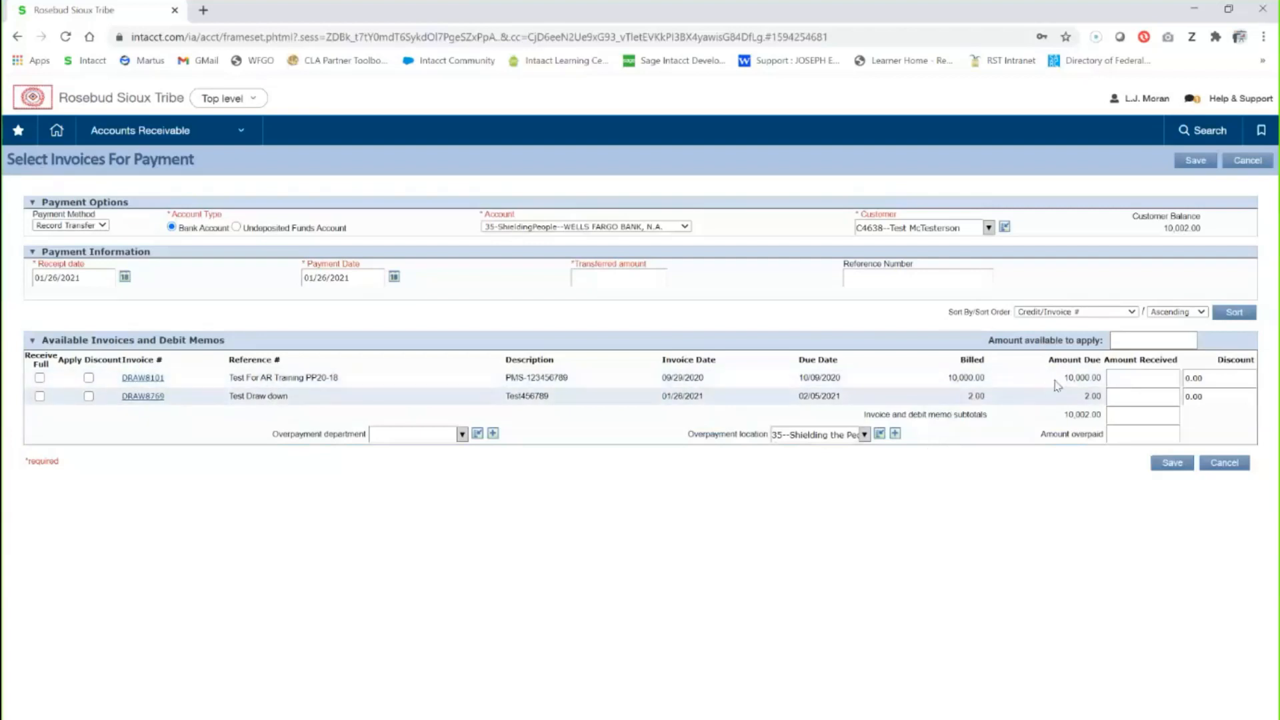
- Set the transferred amount to 10,002.00 and the reference number to 456123789
{"action": "left_click", "coordinate": [620, 272]}
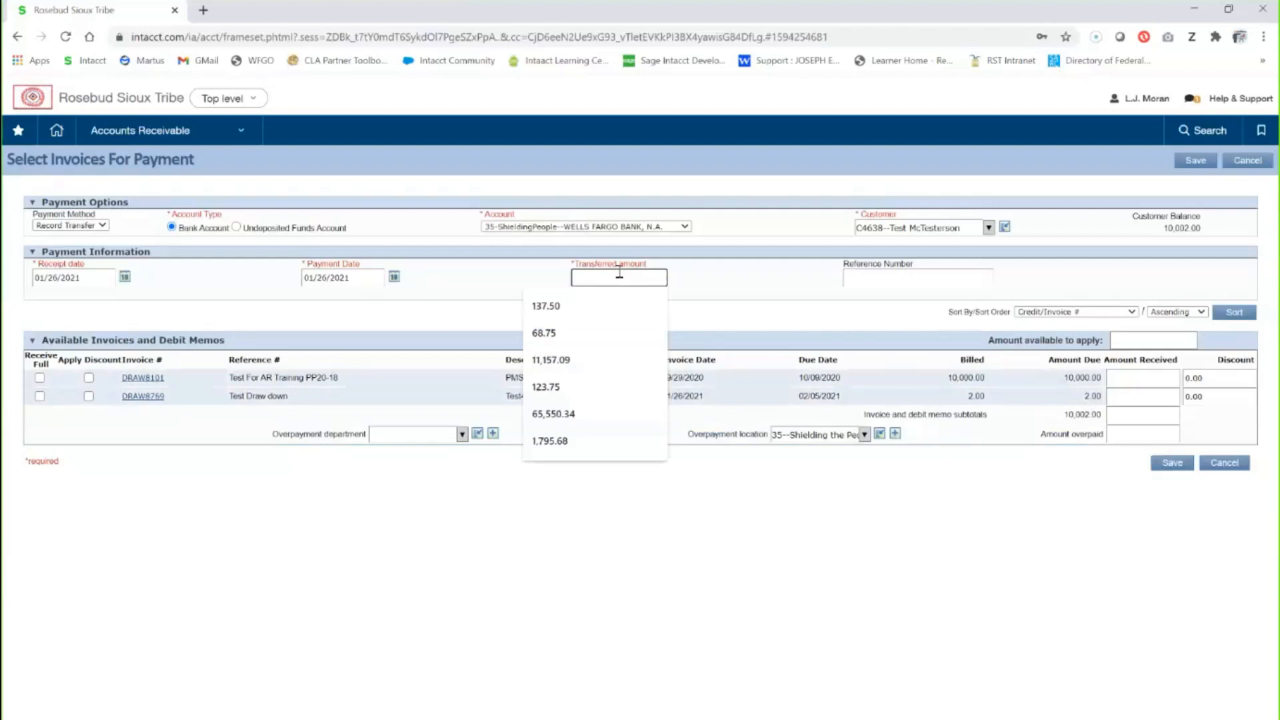
{"action": "type", "text": "10002"}
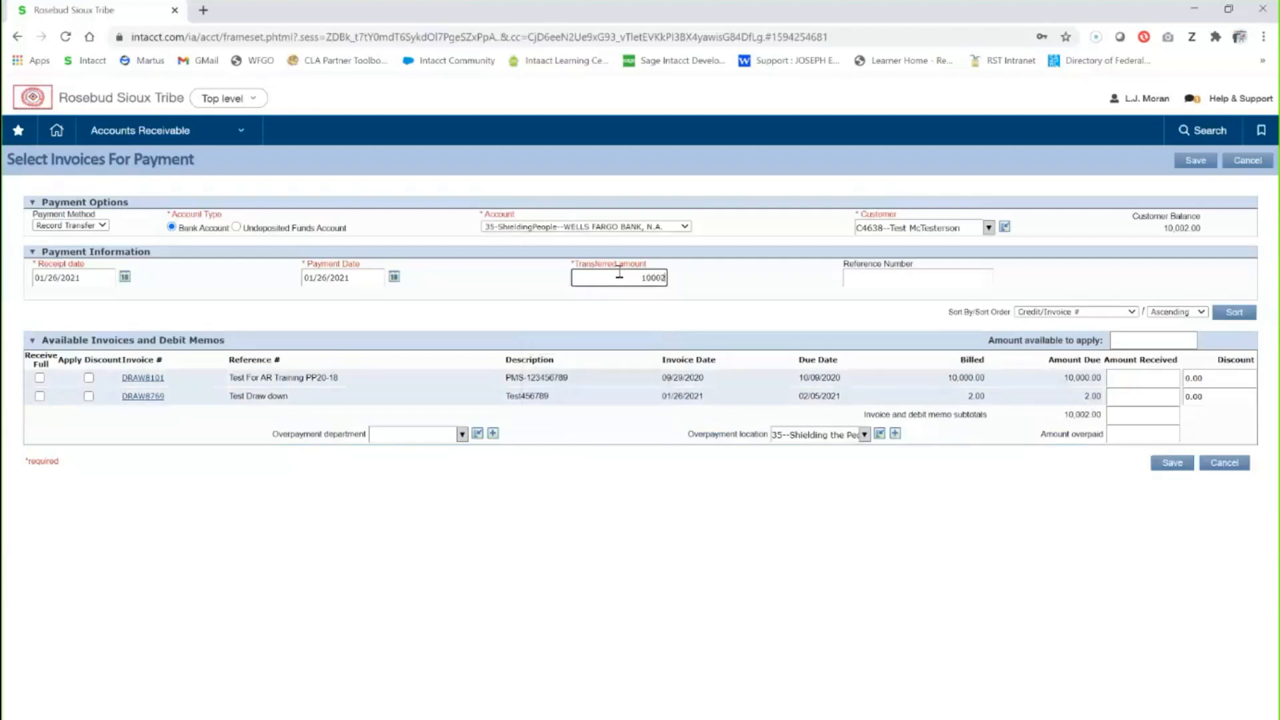
{"action": "key", "text": "Tab"}
{"action": "type", "text": "456123789"}
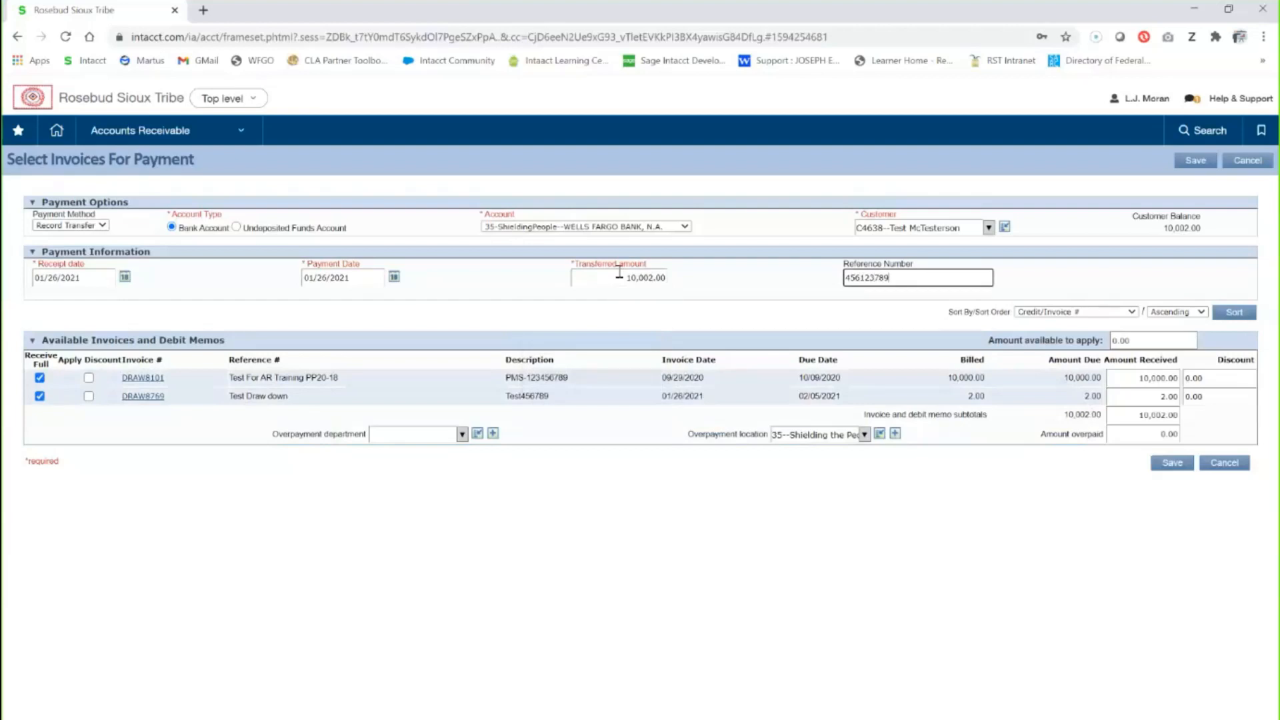
{"action": "left_click", "coordinate": [744, 314]}
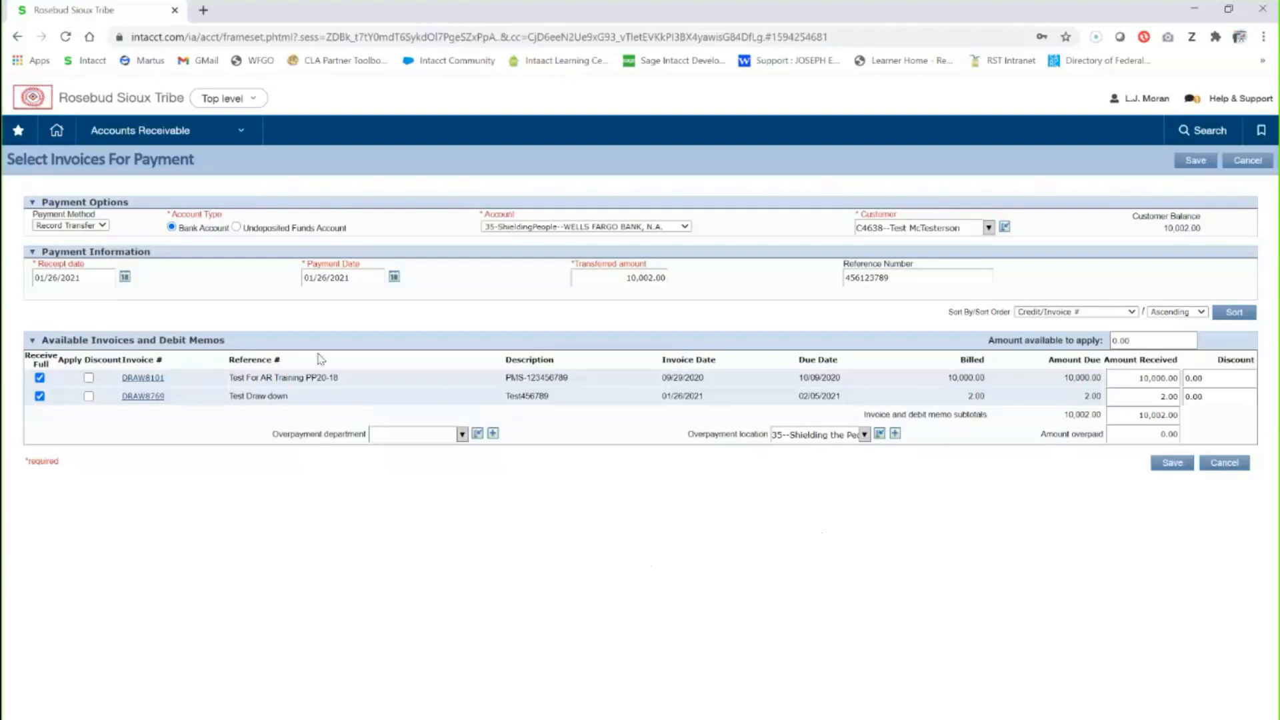
- Switch the account type to Undeposited Funds Account, using account 10999--Undeposited Funds
{"action": "left_click", "coordinate": [903, 229]}
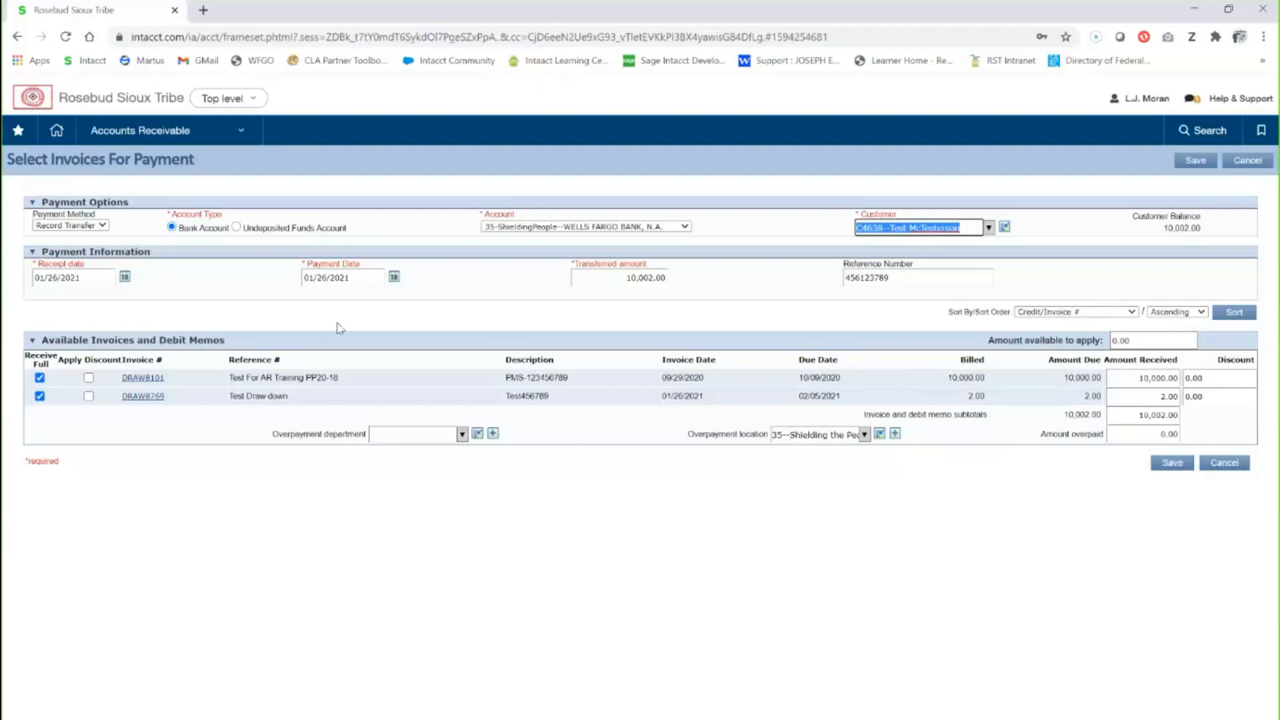
{"action": "left_click", "coordinate": [238, 228]}
{"action": "left_click", "coordinate": [539, 228]}
{"action": "type", "text": "10999--Undeposited Funds"}
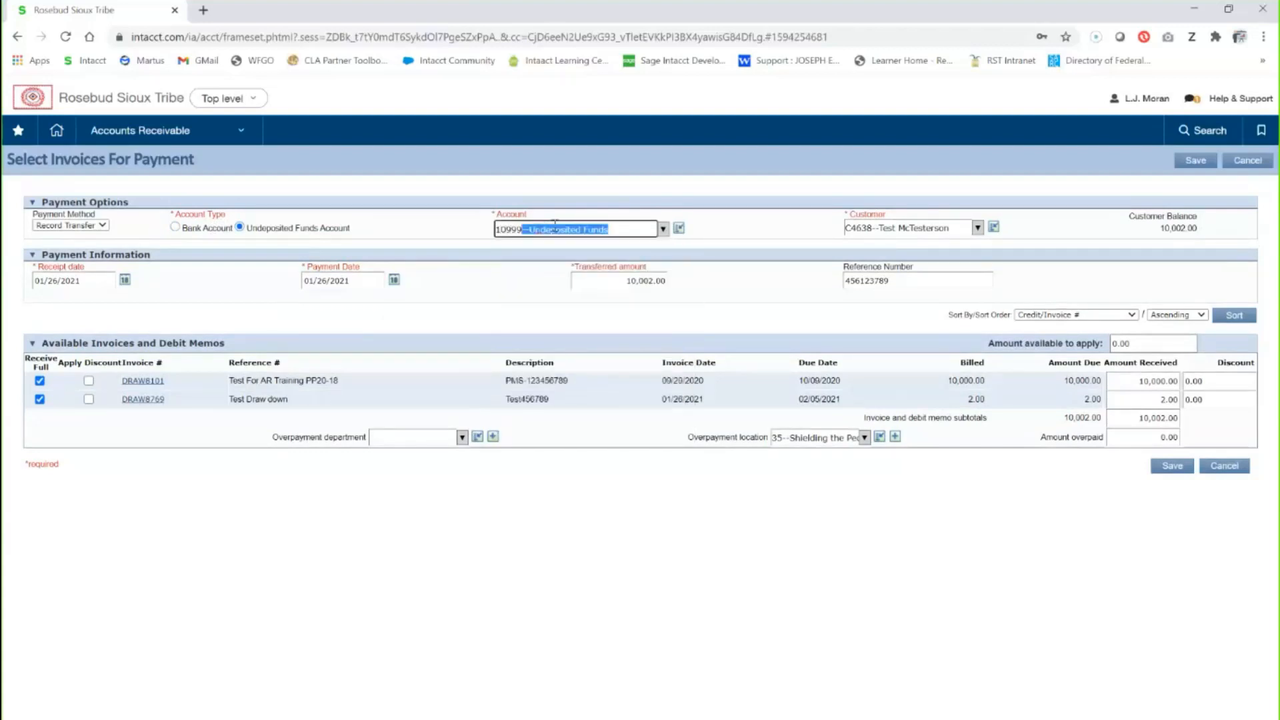
{"action": "left_click", "coordinate": [603, 204]}
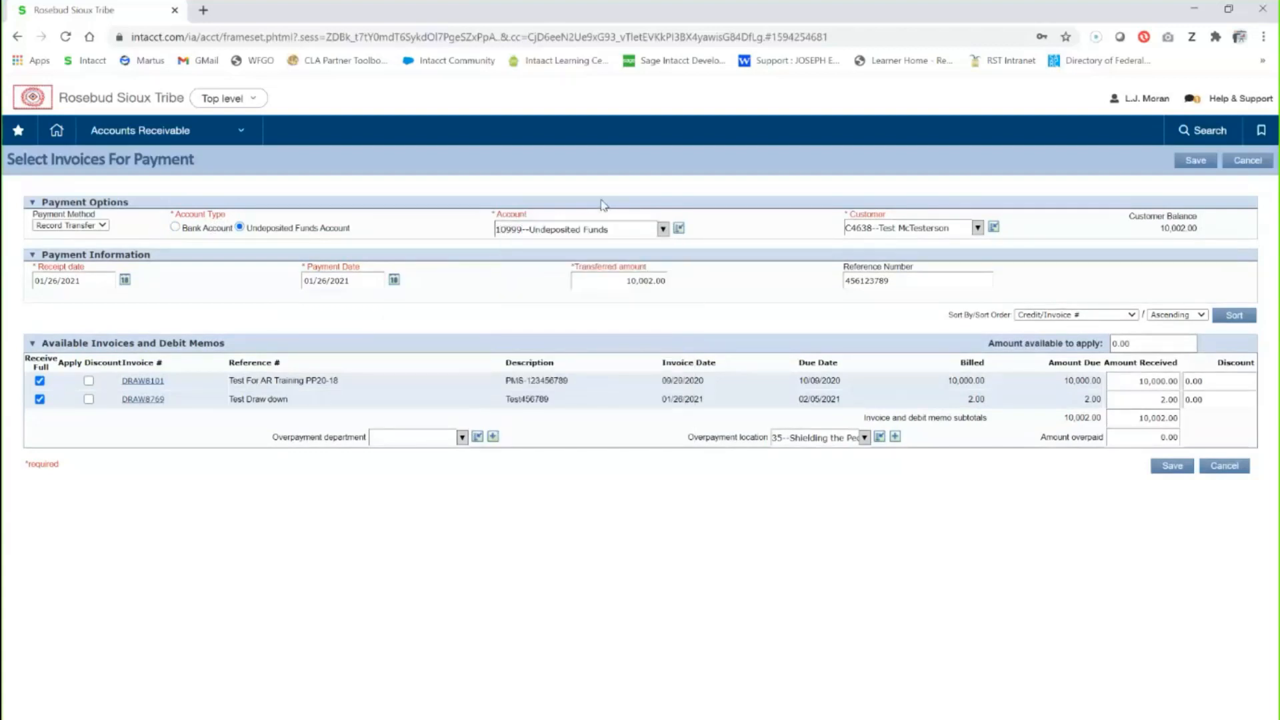
- Reselect the test customer to reload the invoices for the undeposited funds payment
{"action": "left_click", "coordinate": [887, 228]}
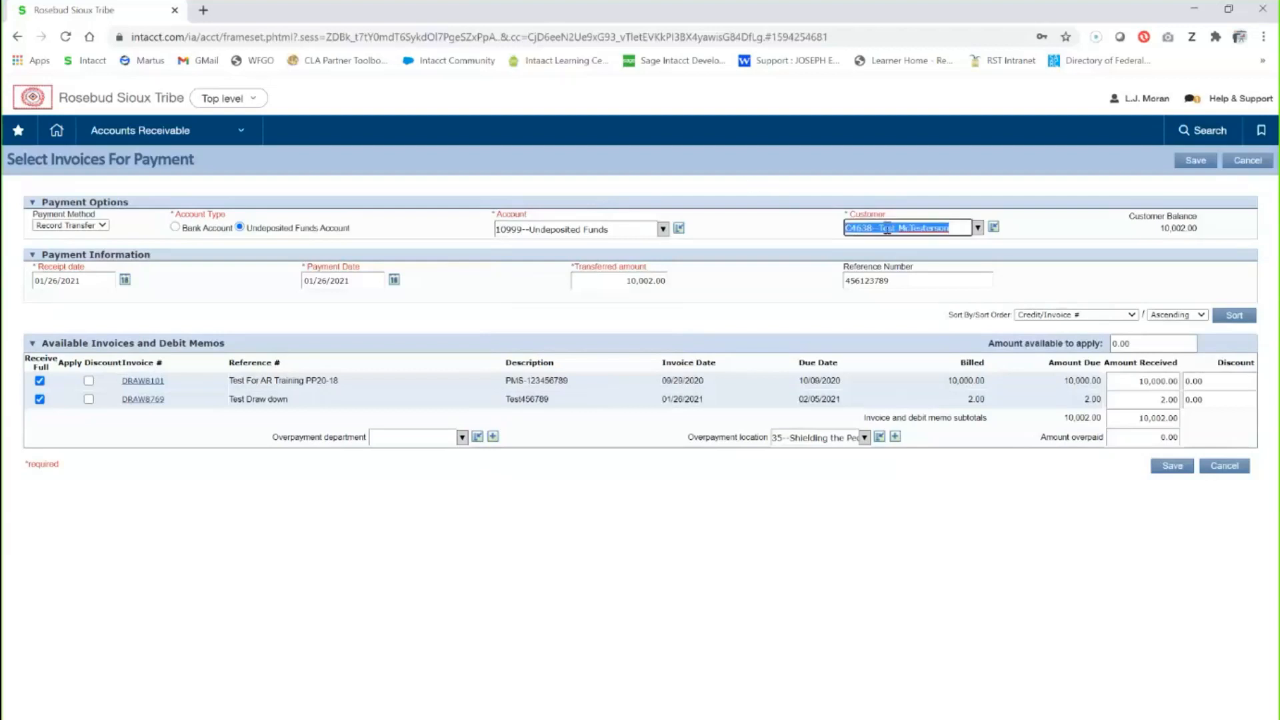
{"action": "type", "text": "tes"}
{"action": "key", "text": "Tab"}
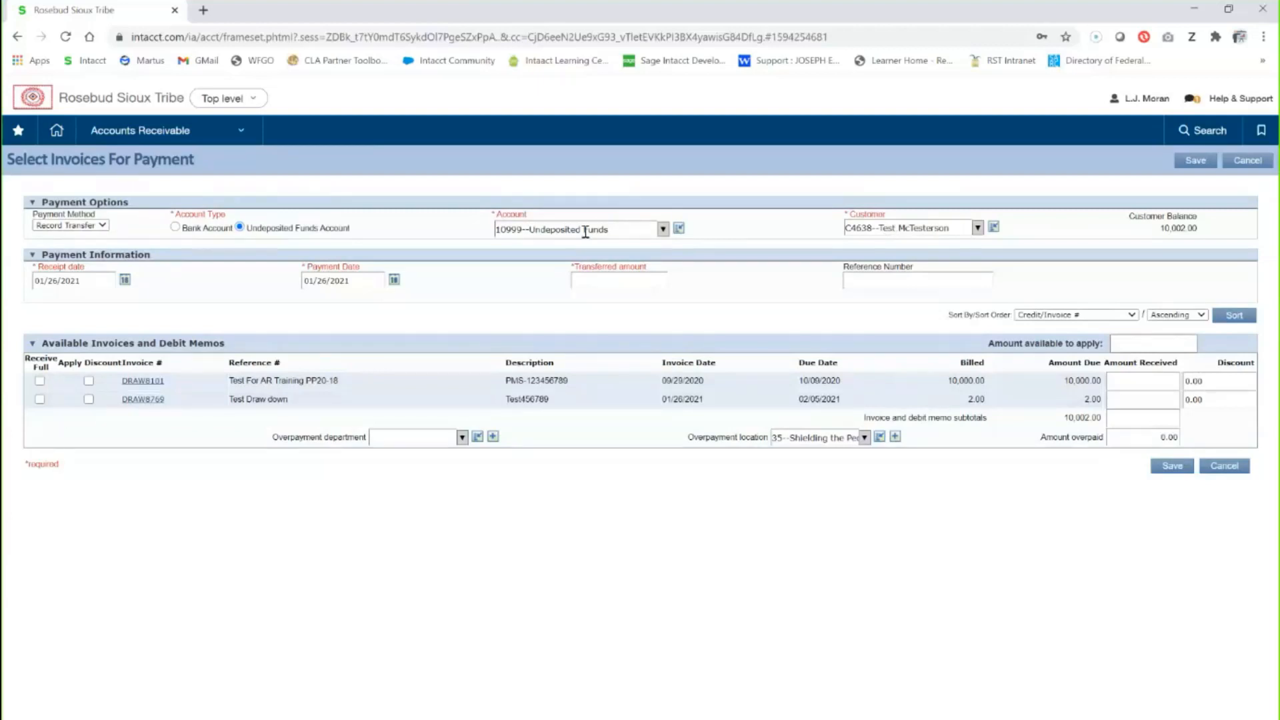
- Start a new deposit to bank account 35-ShieldingPeople--WELLS FARGO BANK, N.A. and bring up its deposit details, including the date
{"action": "left_click", "coordinate": [150, 137]}
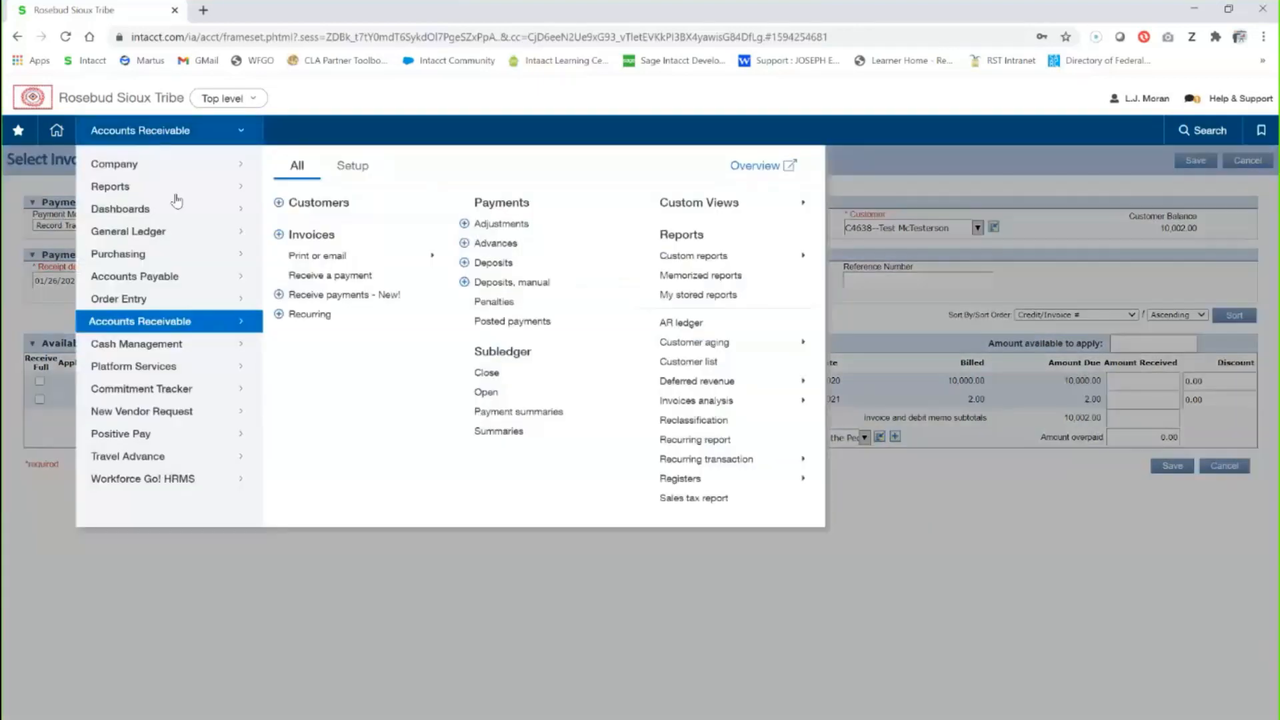
{"action": "left_click", "coordinate": [465, 264]}
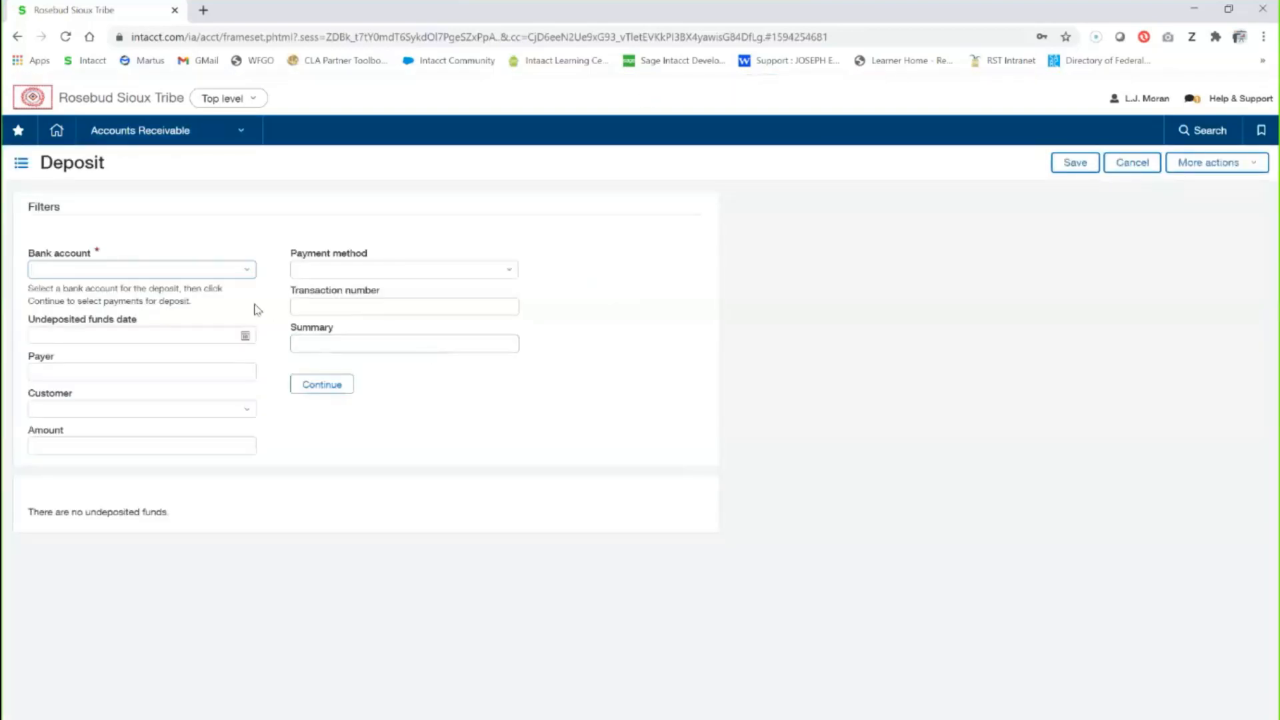
{"action": "type", "text": "35"}
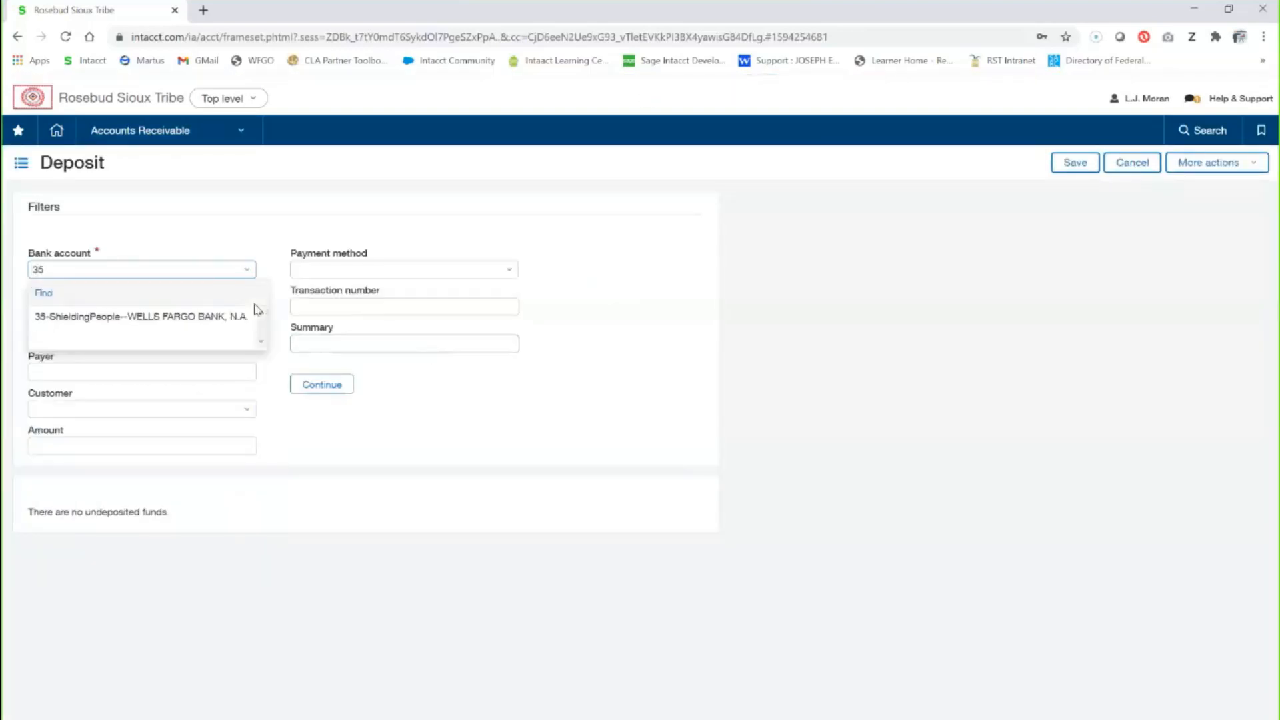
{"action": "left_click", "coordinate": [187, 317]}
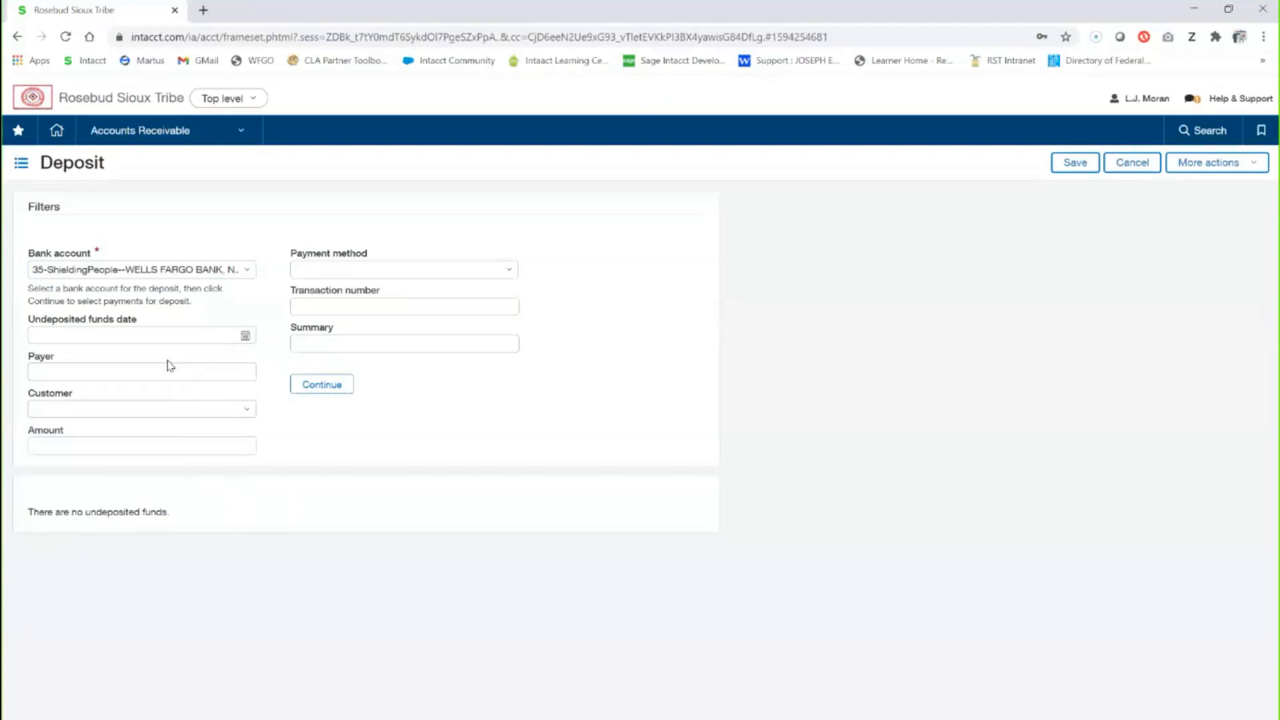
{"action": "left_click", "coordinate": [303, 388]}
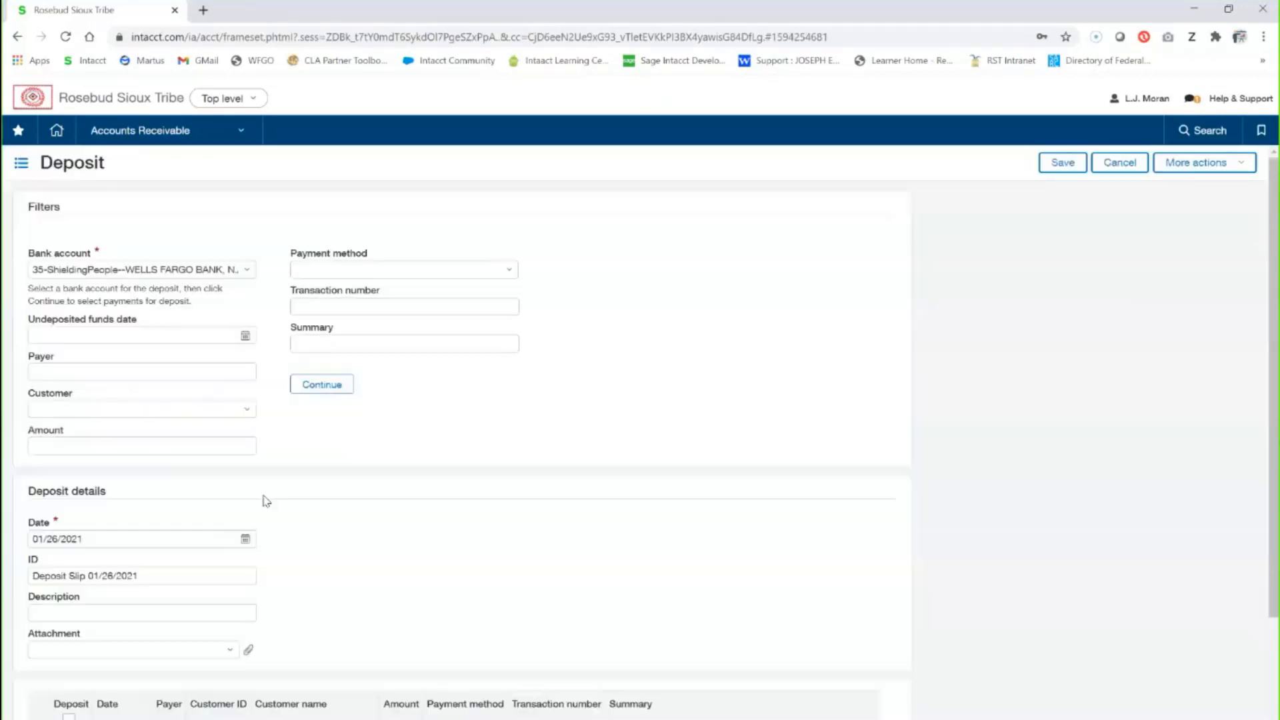
{"action": "scroll", "coordinate": [131, 504], "scroll_direction": "down", "scroll_amount": 1}
{"action": "left_click_drag", "start_coordinate": [97, 463], "coordinate": [30, 462]}
{"action": "scroll", "coordinate": [88, 531], "scroll_direction": "up", "scroll_amount": 1}
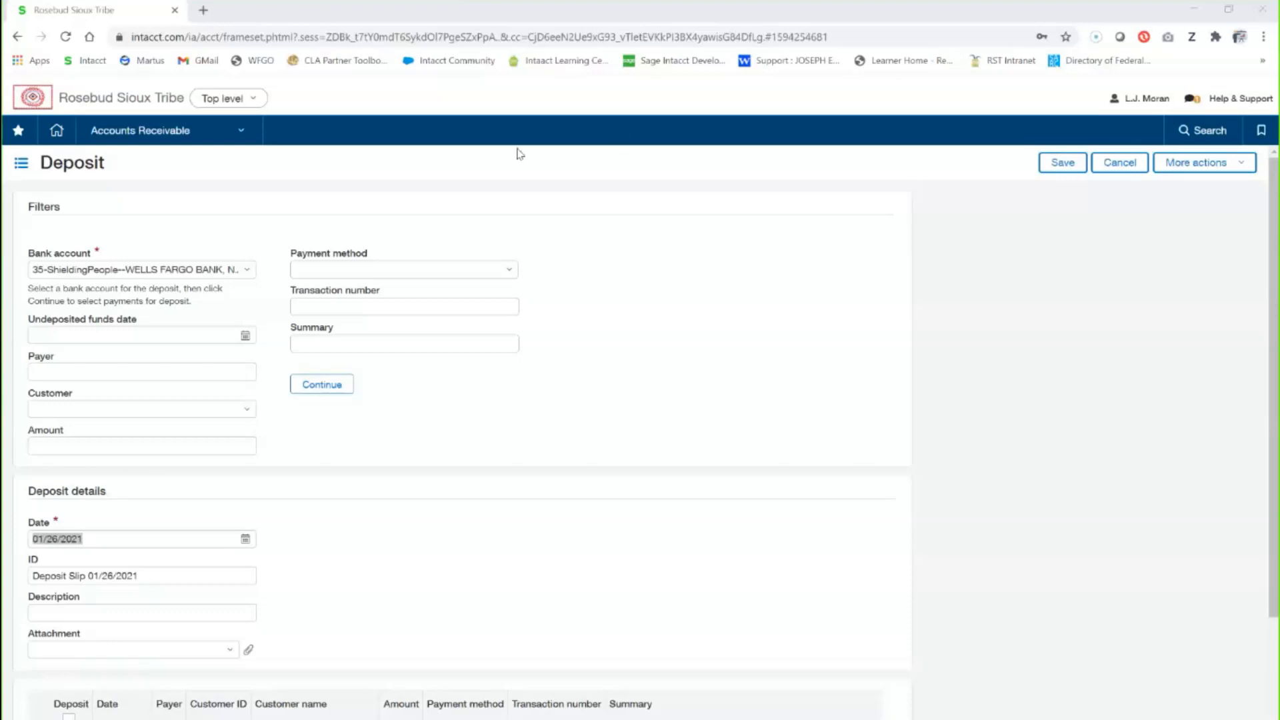
- Open the Accounts Receivable Receipts Register report and set its reporting period to Inception To Date
{"action": "left_click", "coordinate": [180, 134]}
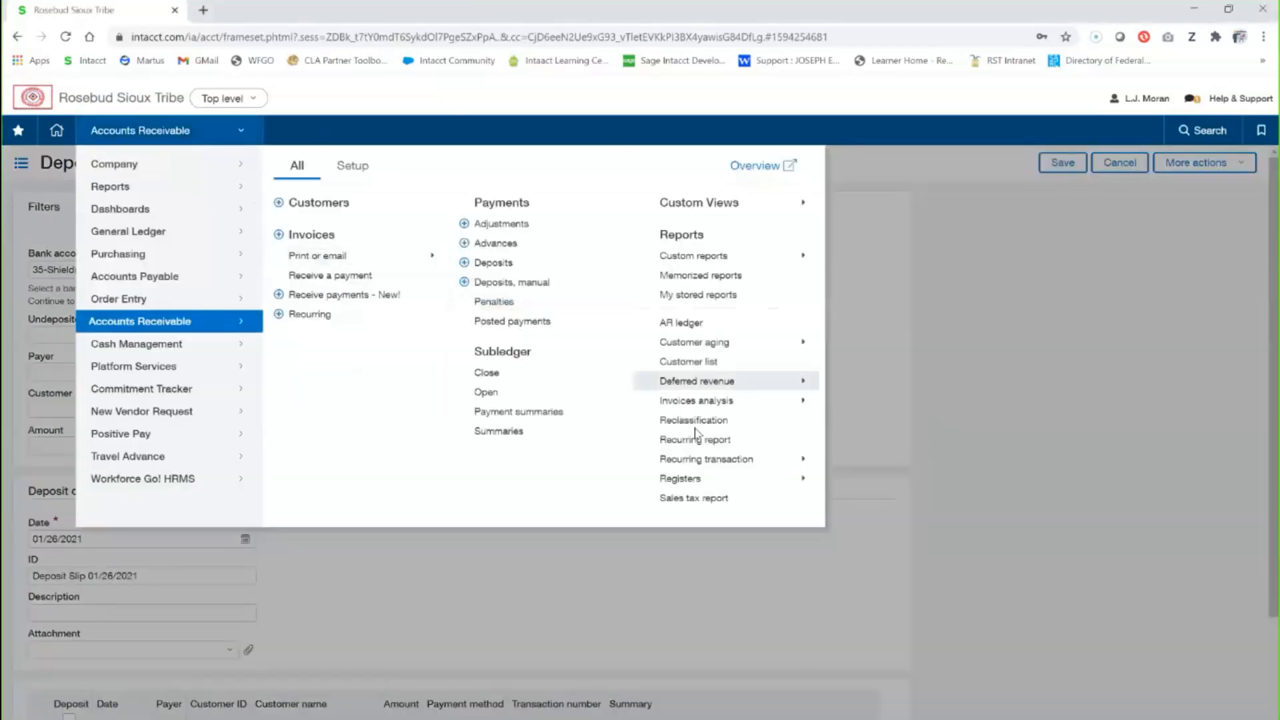
{"action": "mouse_move", "coordinate": [695, 483]}
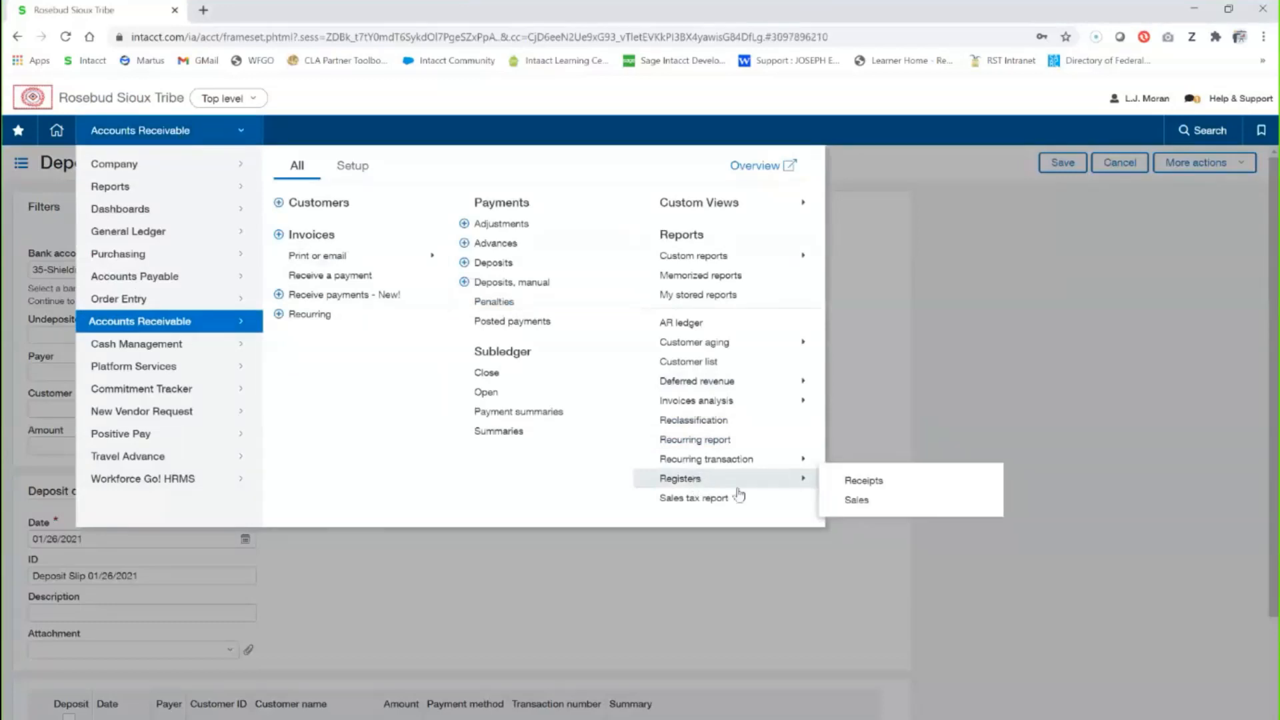
{"action": "left_click", "coordinate": [869, 485]}
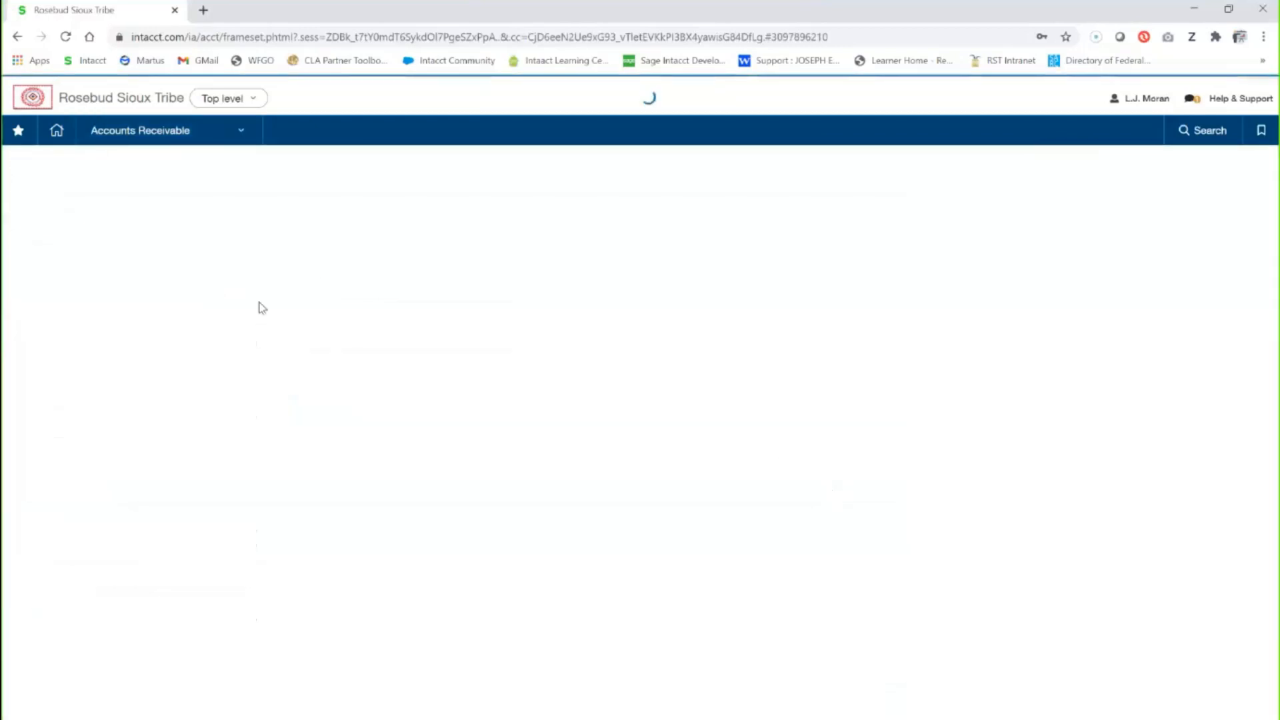
{"action": "left_click", "coordinate": [69, 252]}
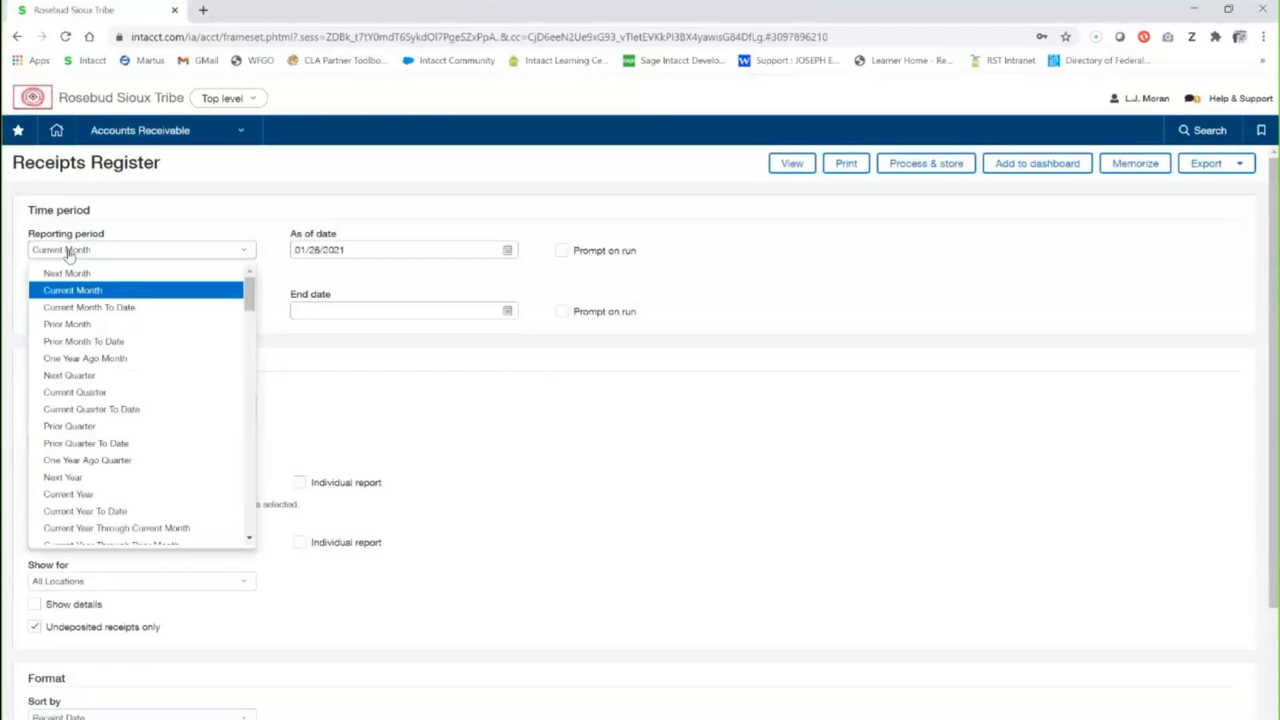
{"action": "key", "text": "i"}
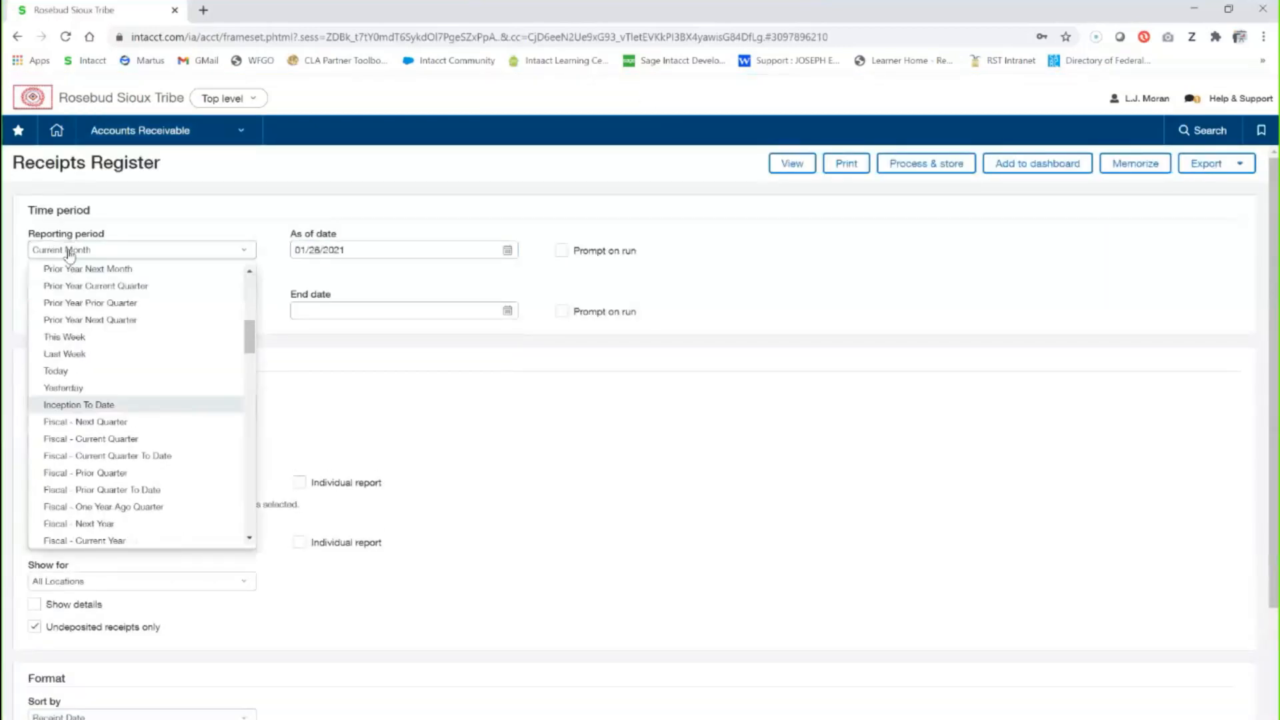
{"action": "left_click", "coordinate": [87, 402]}
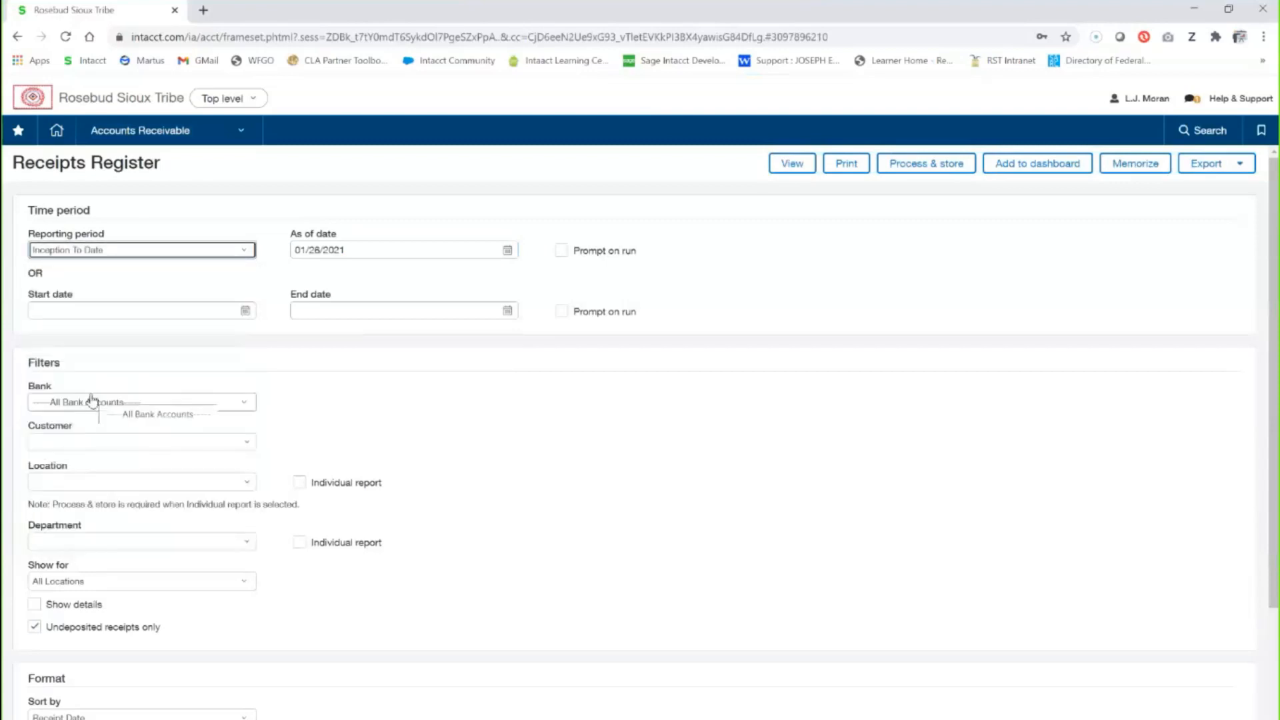
- Filter the Receipts Register by the Travel Advance Repayment customer and view the report of undeposited receipts
{"action": "left_click", "coordinate": [74, 444]}
{"action": "type", "text": "trave"}
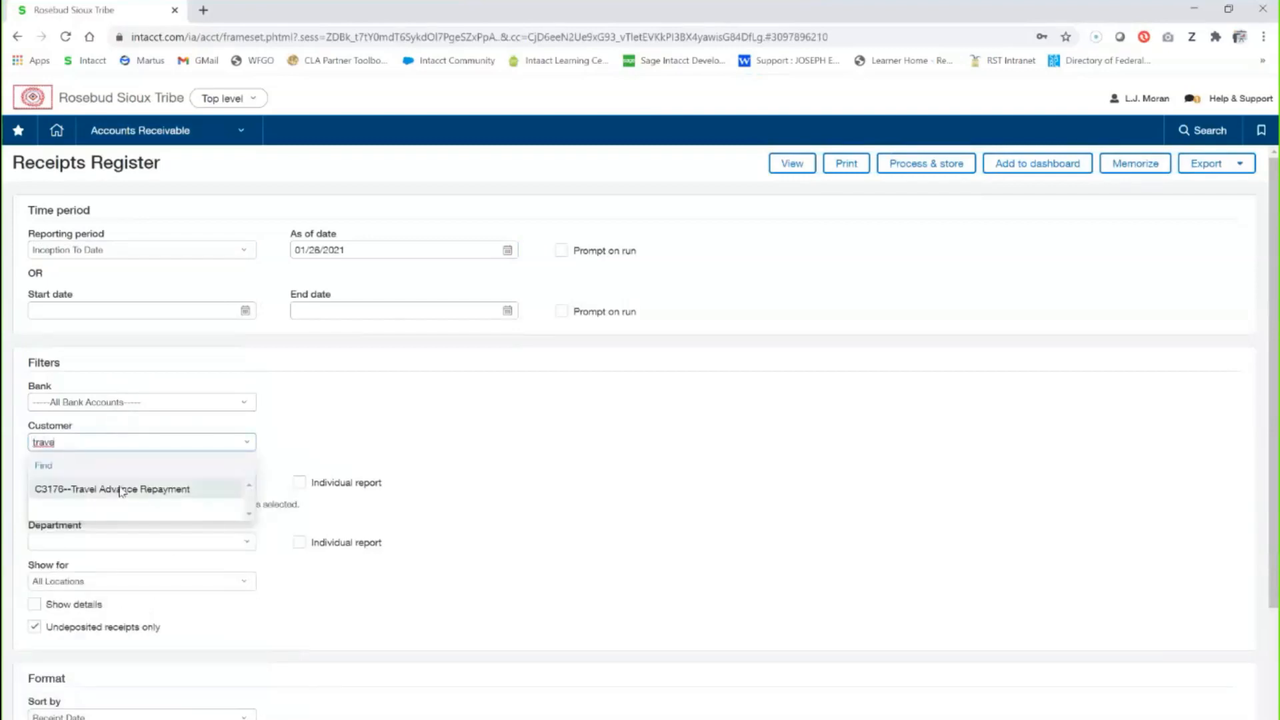
{"action": "left_click", "coordinate": [120, 489]}
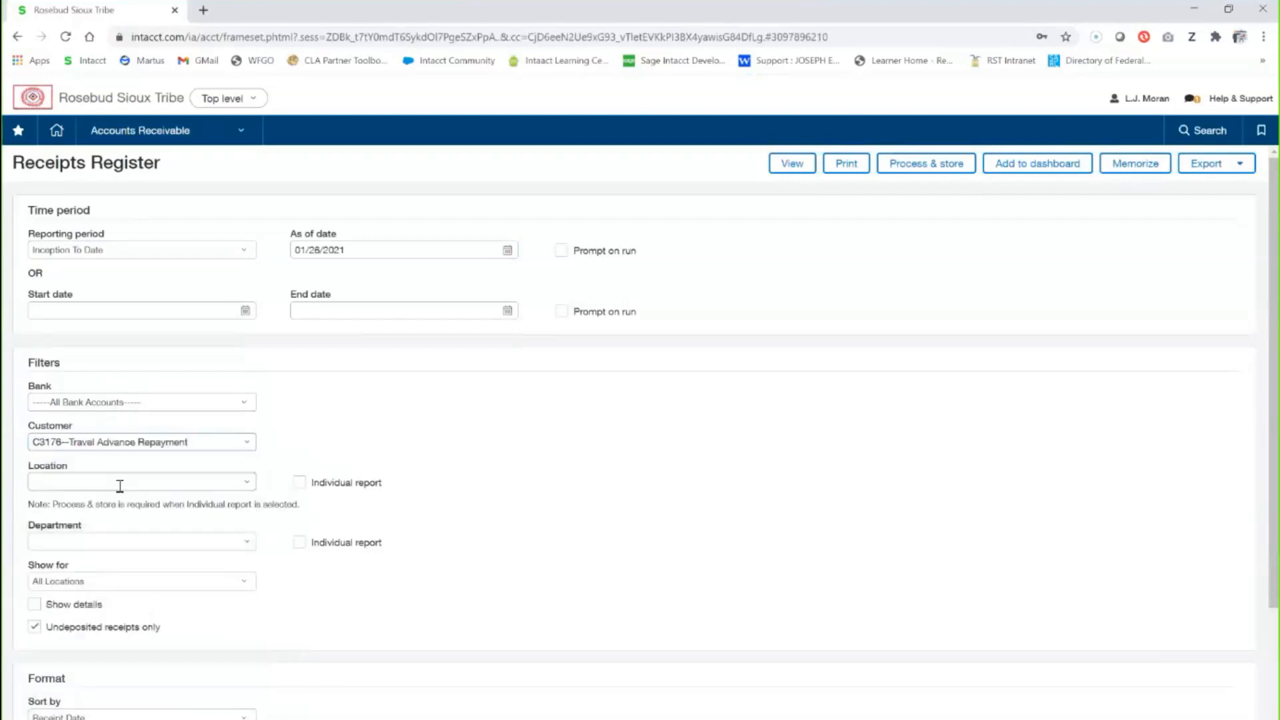
{"action": "scroll", "coordinate": [566, 507], "scroll_direction": "down", "scroll_amount": 2}
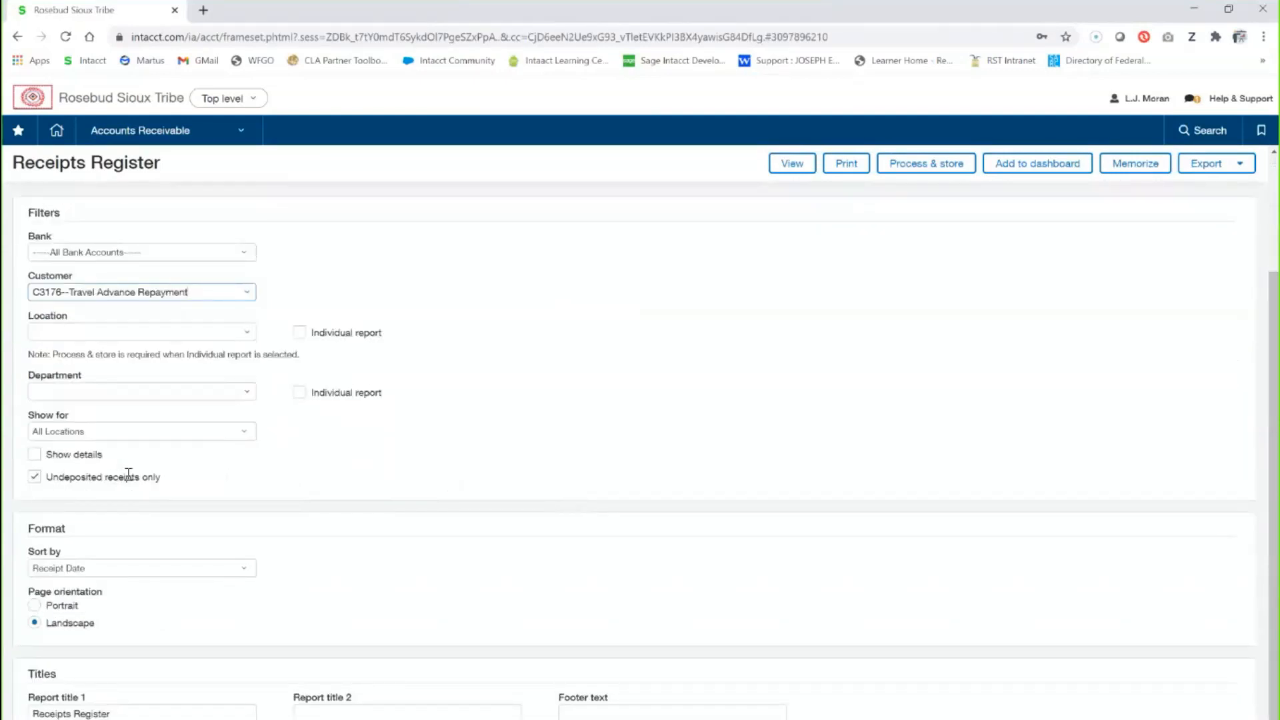
{"action": "scroll", "coordinate": [129, 473], "scroll_direction": "up", "scroll_amount": 2}
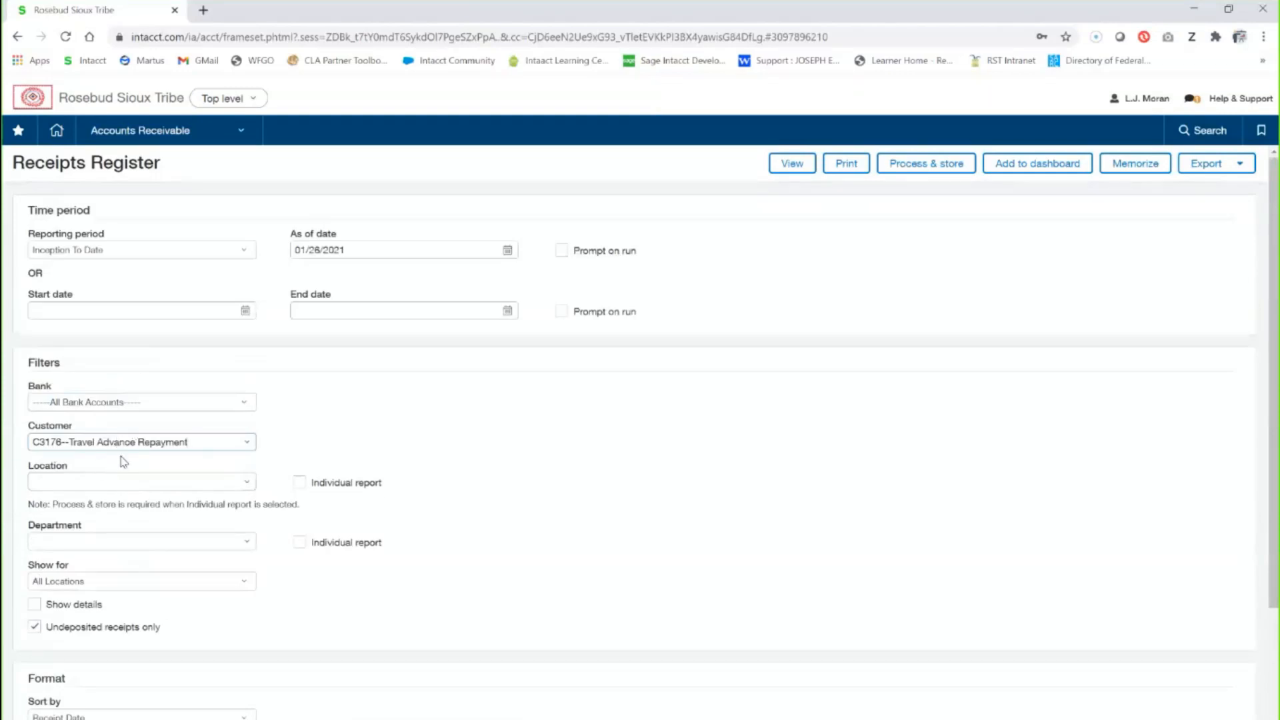
{"action": "left_click", "coordinate": [777, 170]}
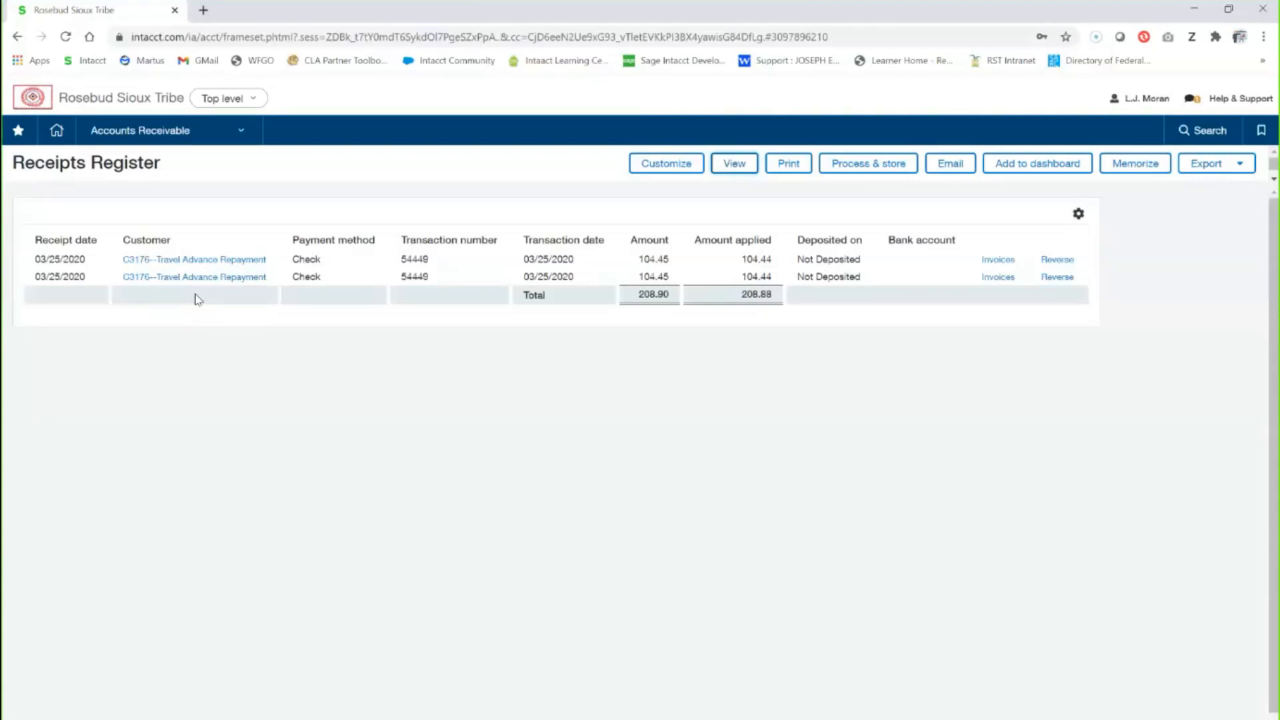
- Compare the transaction numbers, amounts and deposit status of the listed Travel Advance Repayment receipts
{"action": "left_click_drag", "start_coordinate": [428, 260], "coordinate": [412, 281]}
{"action": "left_click", "coordinate": [433, 306]}
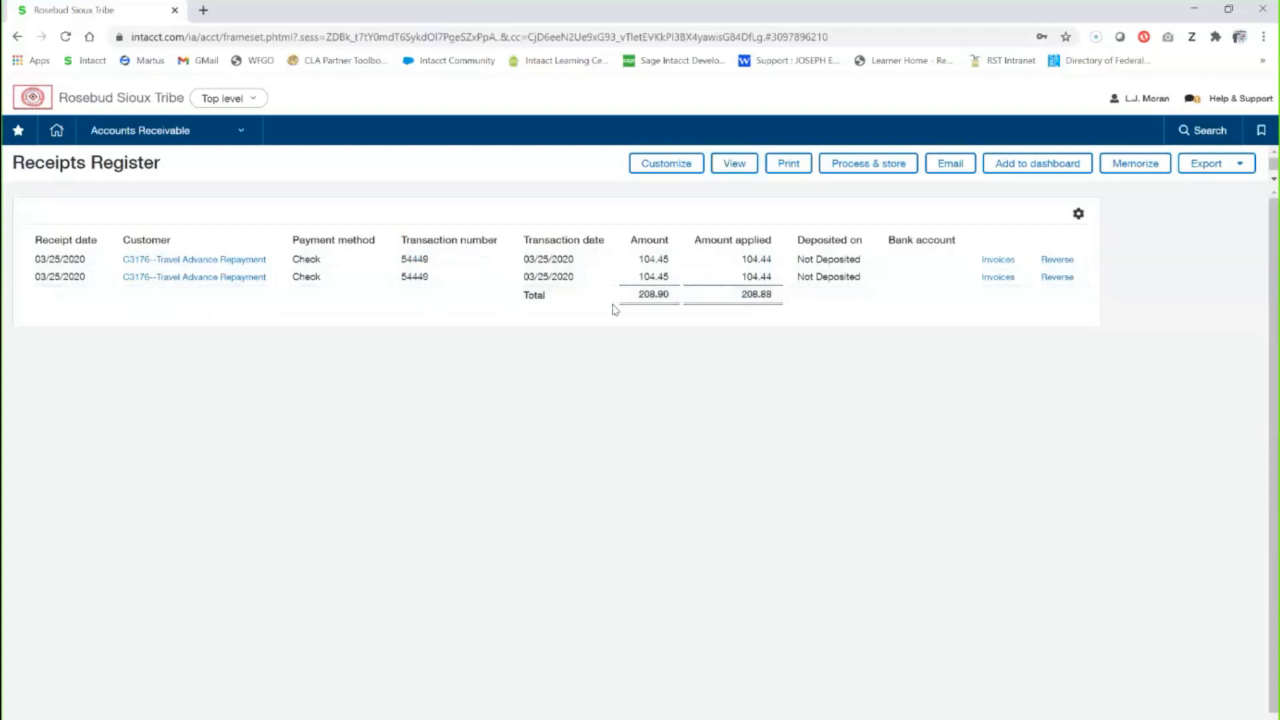
{"action": "mouse_move", "coordinate": [656, 263]}
{"action": "left_mouse_down"}
{"action": "mouse_move", "coordinate": [669, 262]}
{"action": "mouse_move", "coordinate": [656, 277]}
{"action": "left_mouse_up"}
{"action": "left_click", "coordinate": [833, 256]}
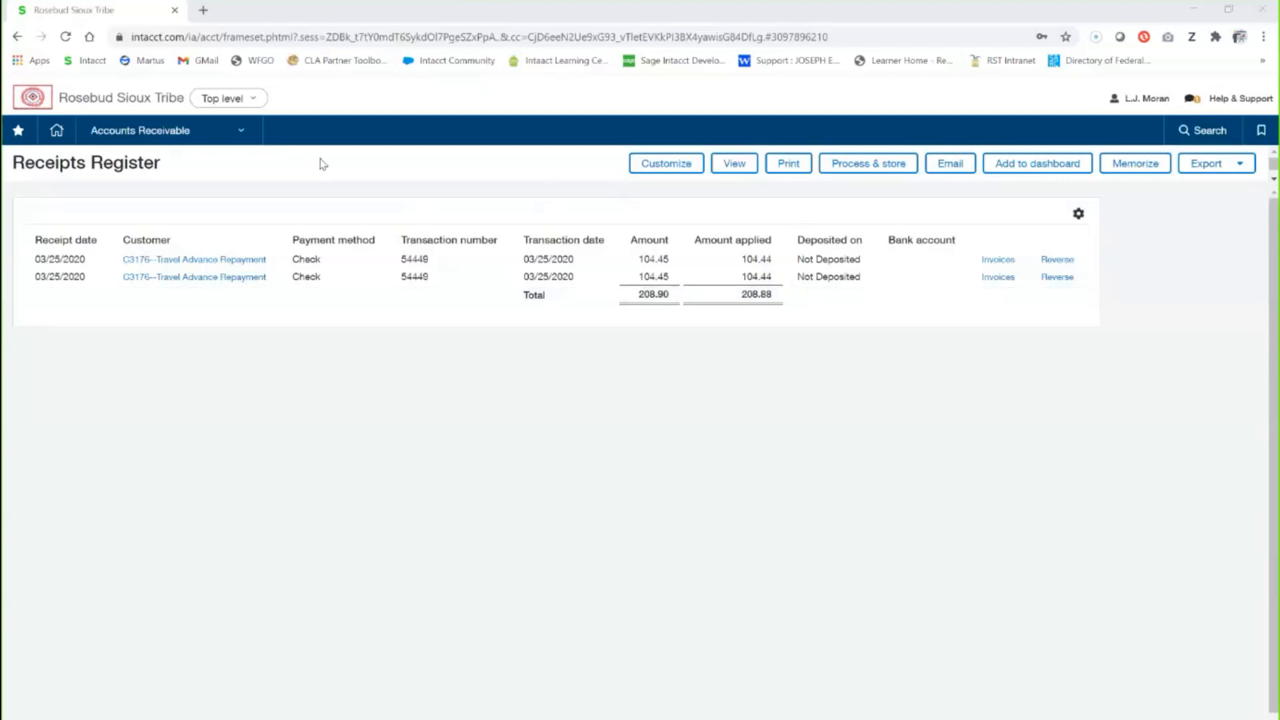
- List the Order Entry Draw Down invoices and view the details of the Test Draw down transaction
{"action": "left_click", "coordinate": [161, 140]}
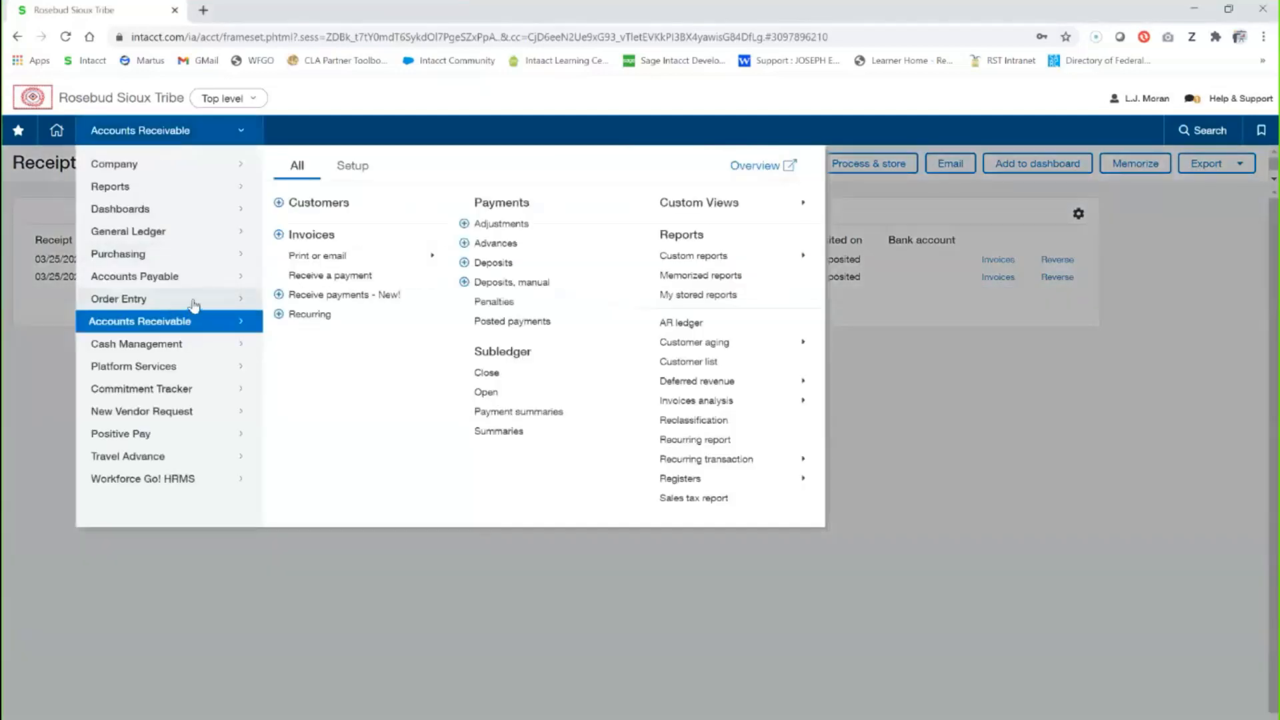
{"action": "mouse_move", "coordinate": [187, 302]}
{"action": "mouse_move", "coordinate": [305, 326]}
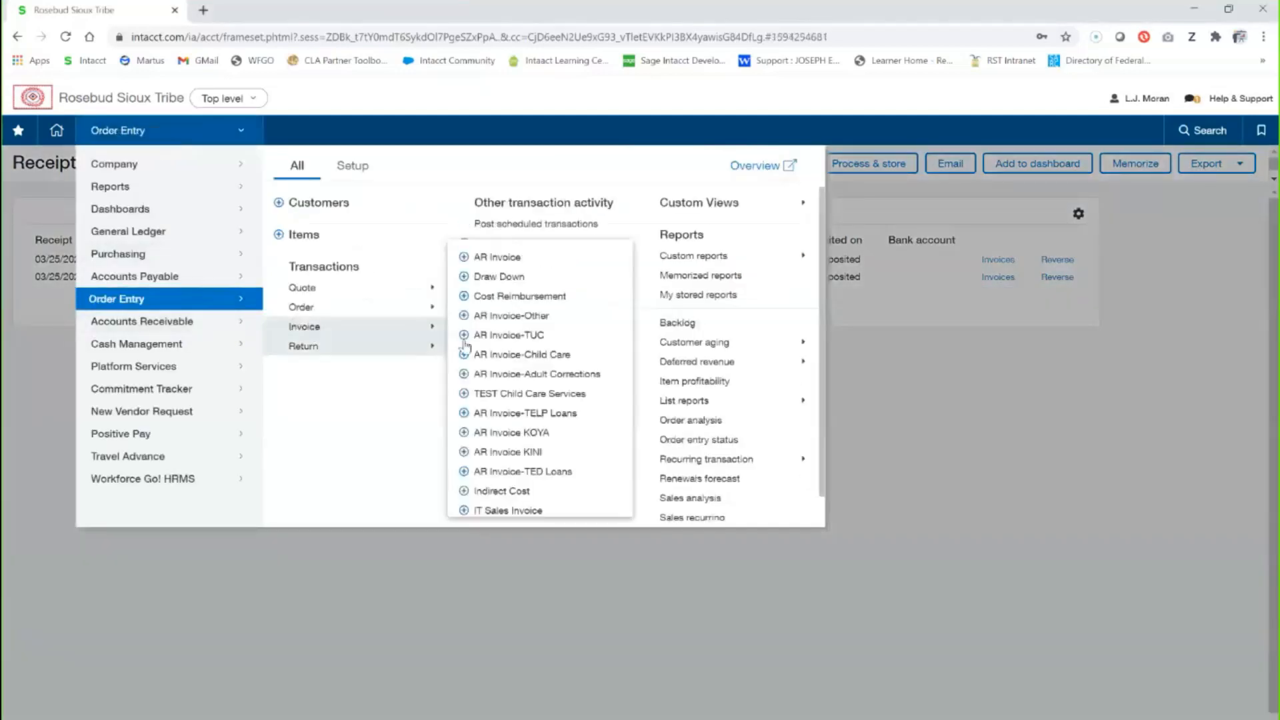
{"action": "left_click", "coordinate": [494, 279]}
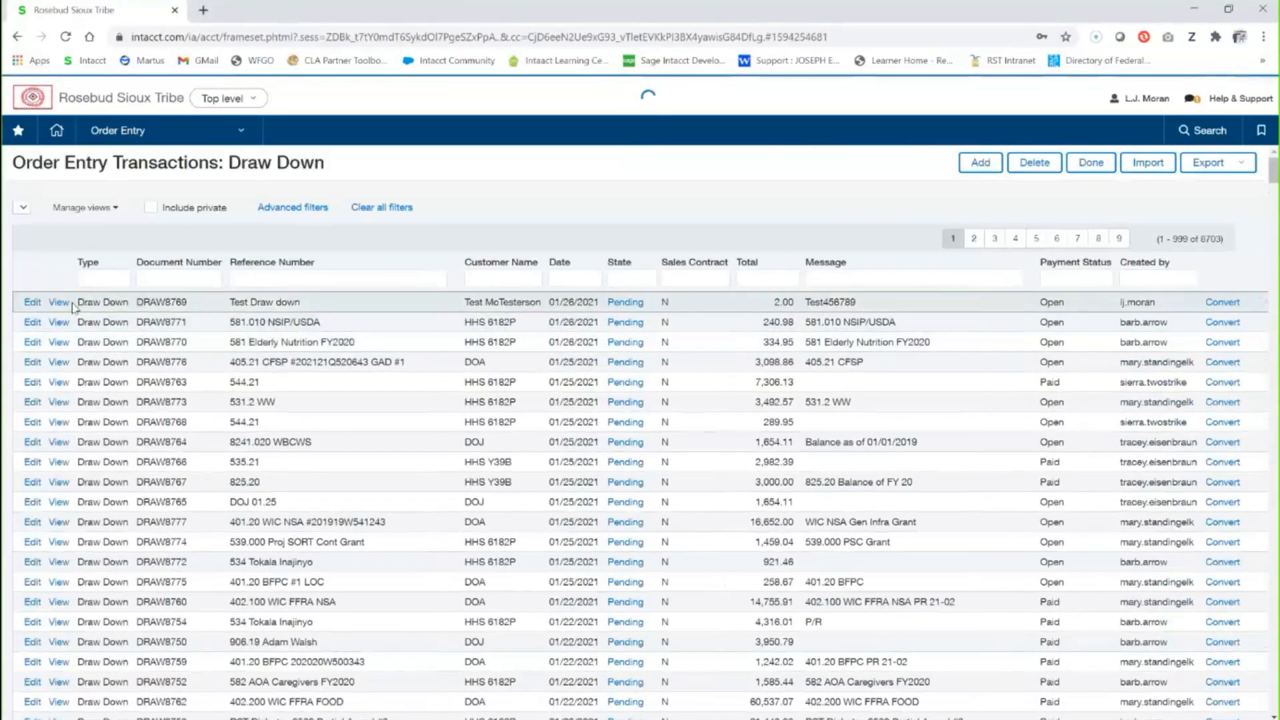
{"action": "left_click", "coordinate": [59, 304]}
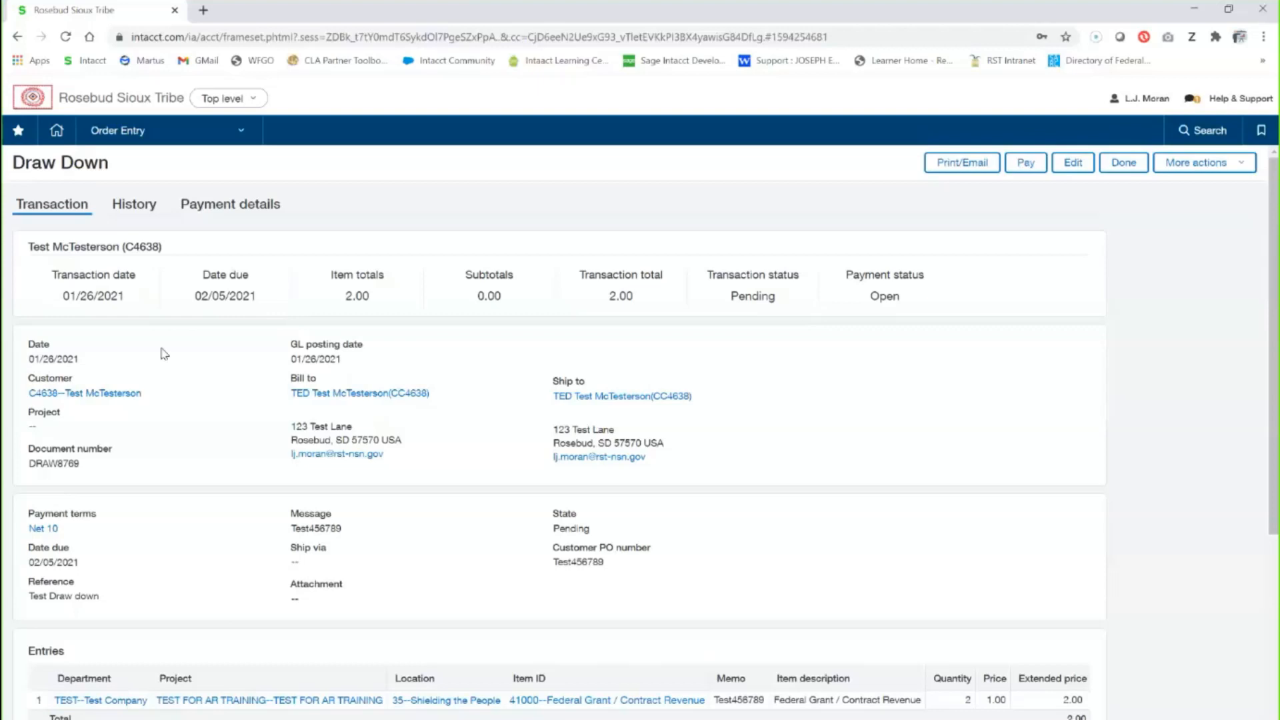
- Bring up a blank Accounts Receivable adjustment form to show its credit memo fields
{"action": "left_click", "coordinate": [170, 131]}
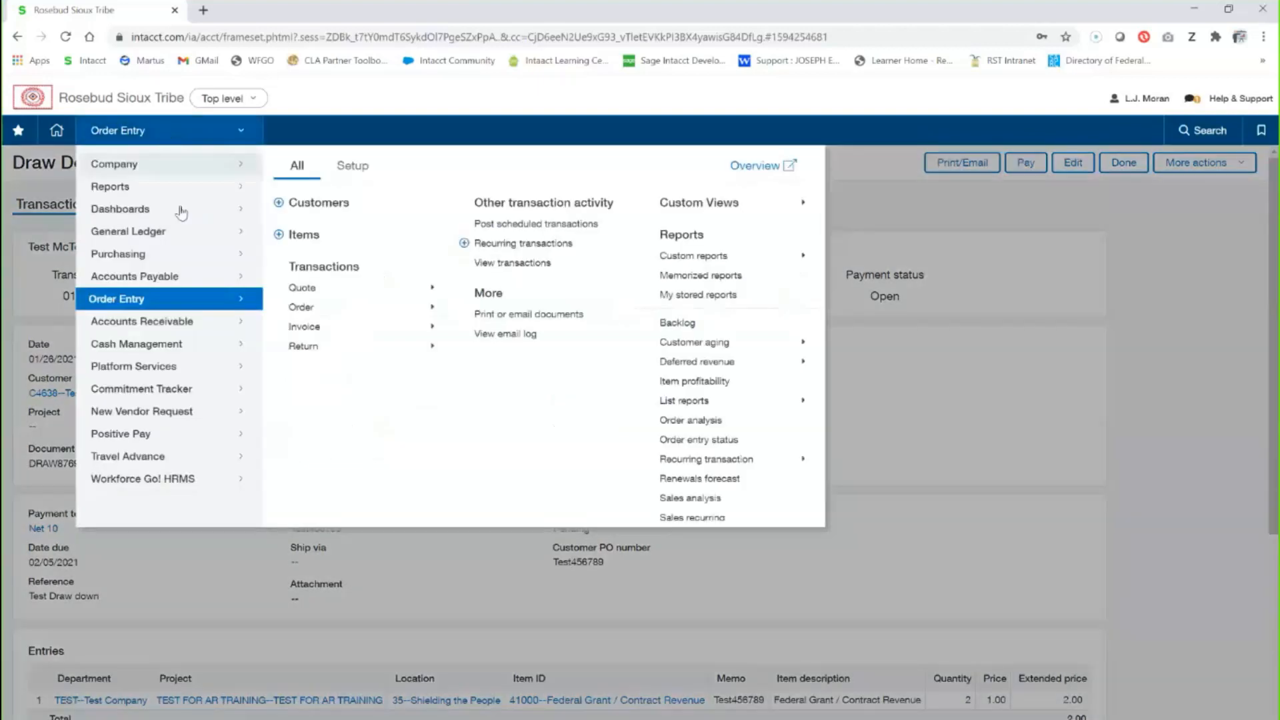
{"action": "mouse_move", "coordinate": [176, 324]}
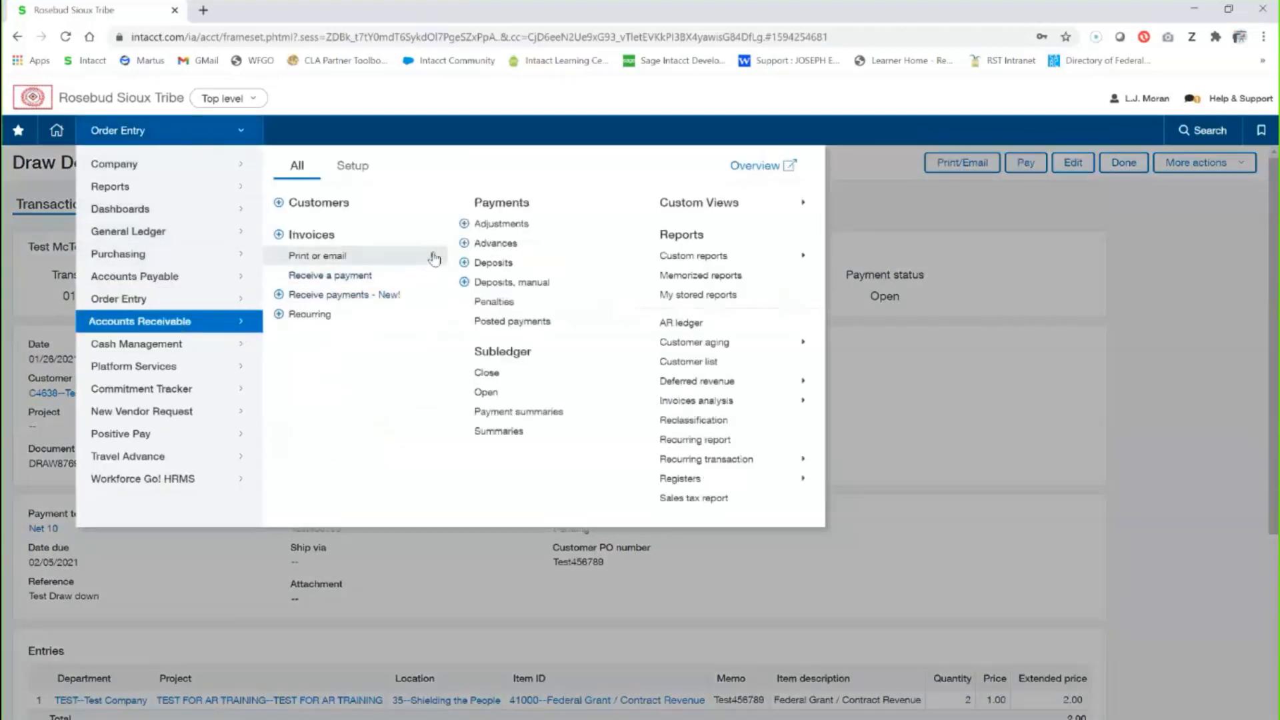
{"action": "left_click", "coordinate": [464, 227]}
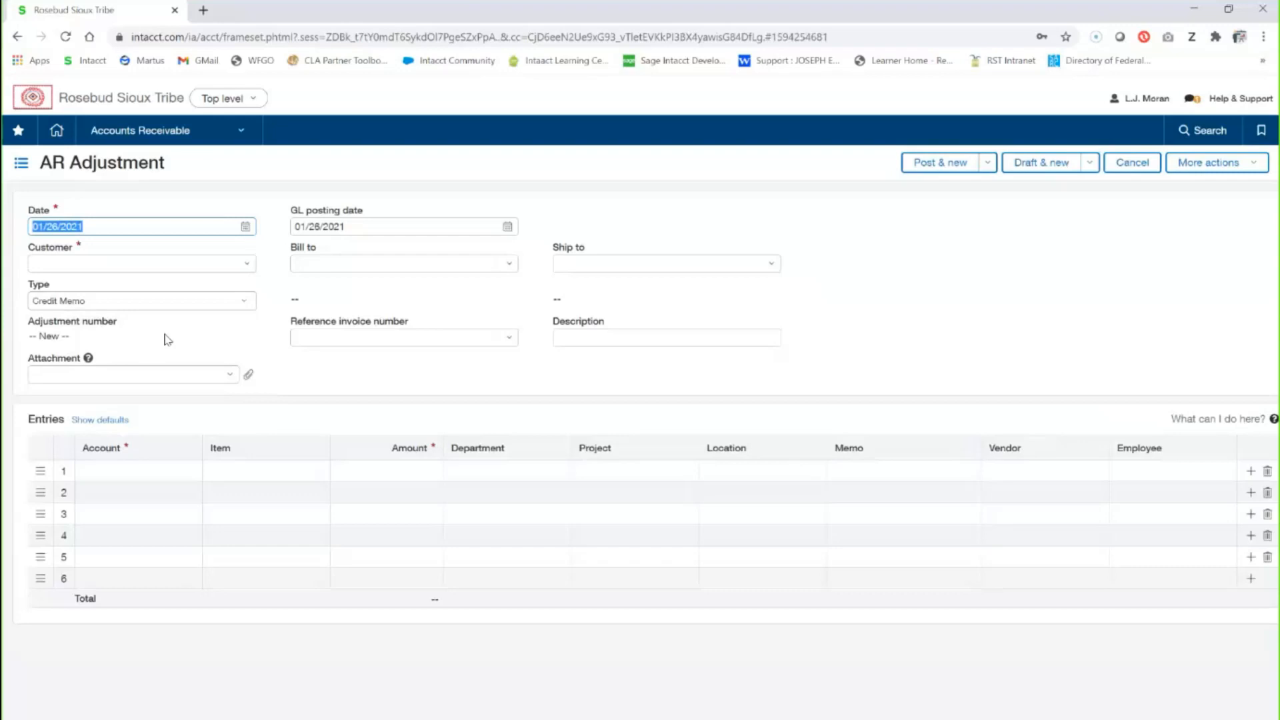
- Open the General Ledger Trial Balance report and filter it by department TEST--Test Company and location 35--Shielding the People
{"action": "left_click", "coordinate": [151, 132]}
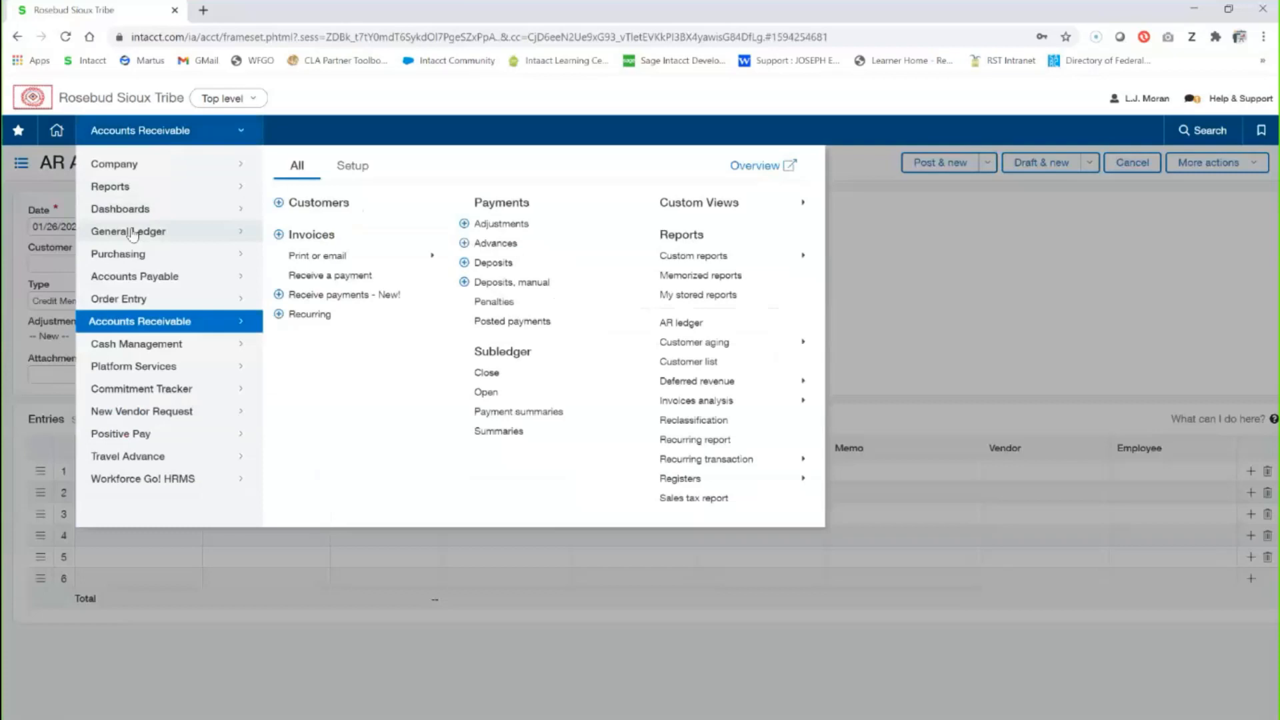
{"action": "mouse_move", "coordinate": [134, 233]}
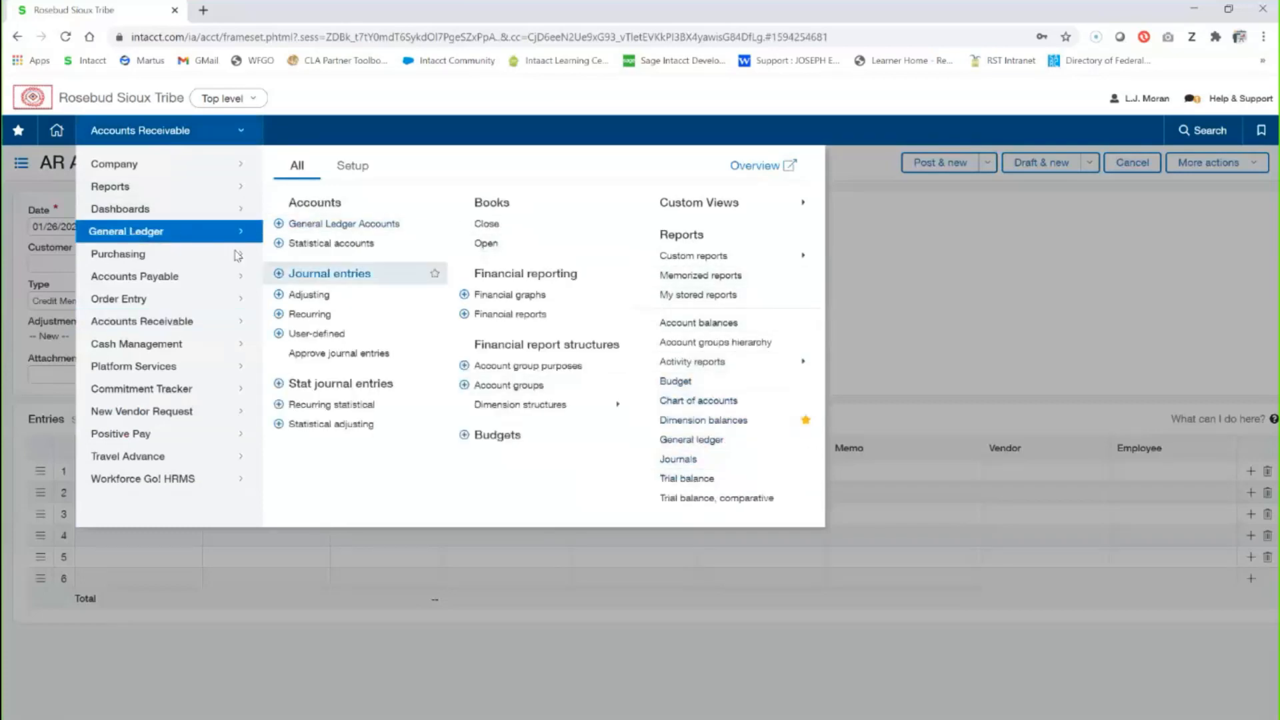
{"action": "left_click", "coordinate": [686, 478]}
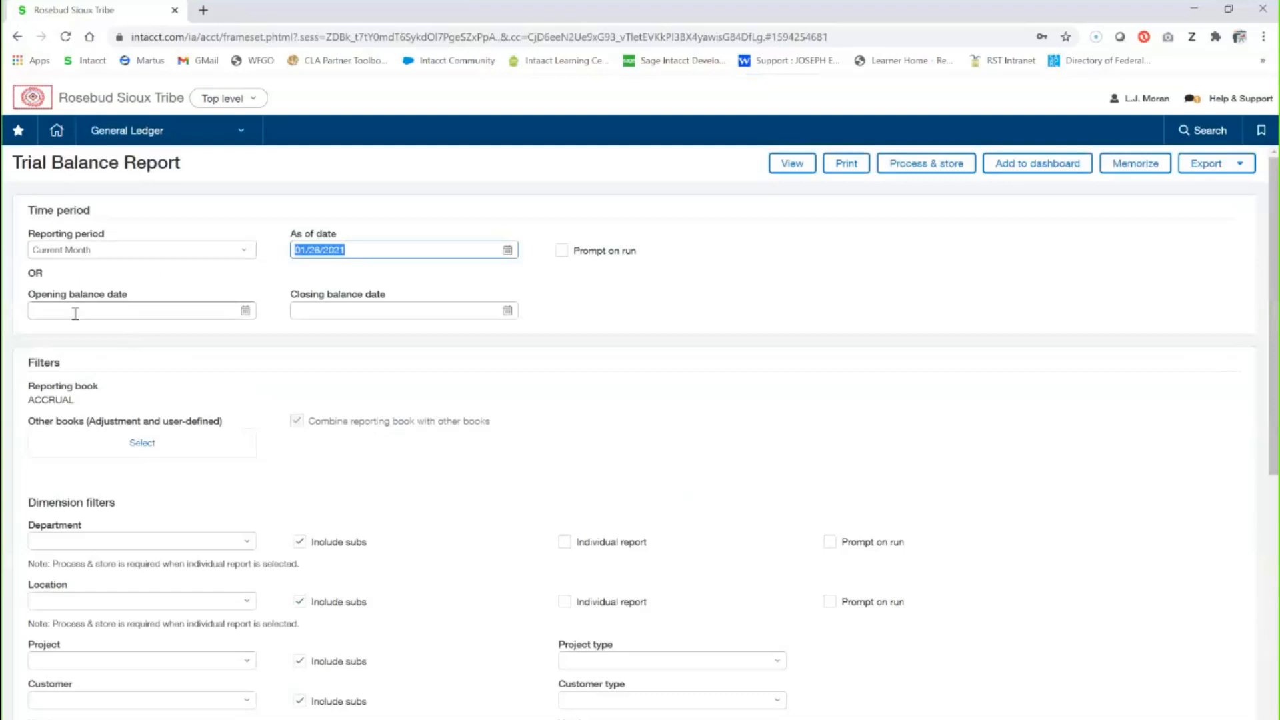
{"action": "scroll", "coordinate": [75, 320], "scroll_direction": "down", "scroll_amount": 2}
{"action": "left_click", "coordinate": [77, 392]}
{"action": "type", "text": "test"}
{"action": "left_click", "coordinate": [93, 440]}
{"action": "left_click", "coordinate": [83, 449]}
{"action": "type", "text": "35"}
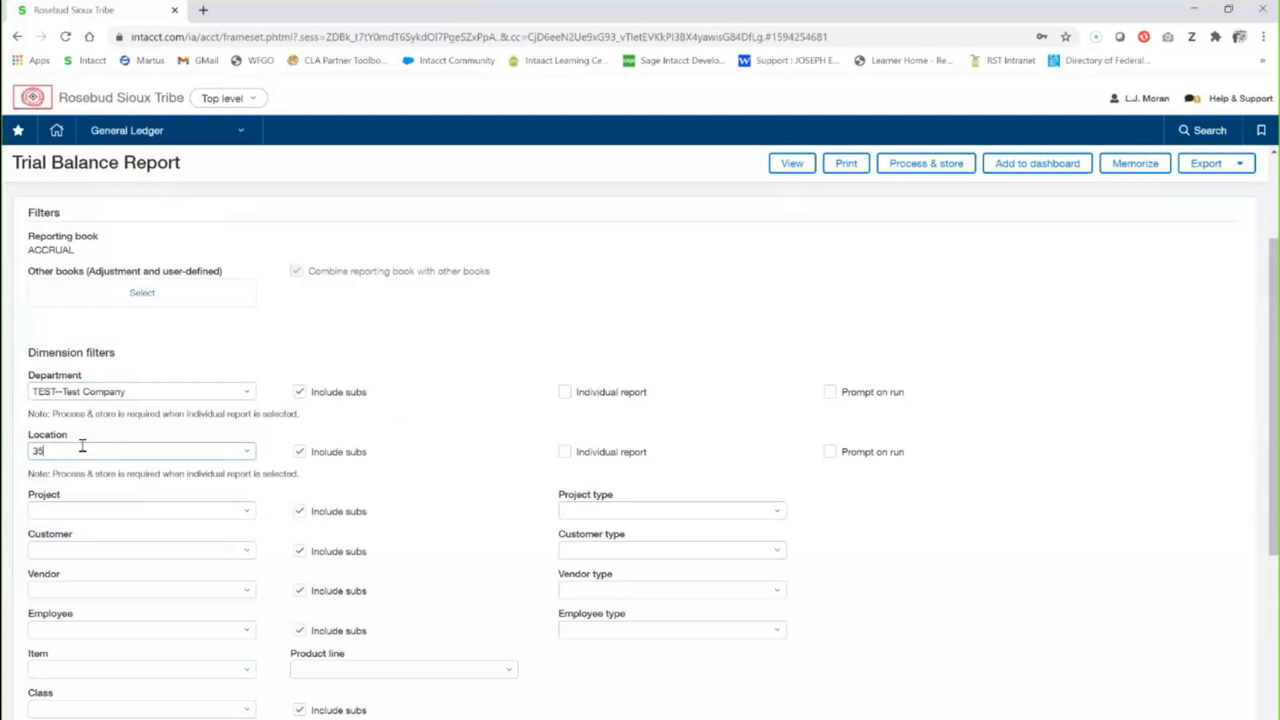
{"action": "left_click", "coordinate": [80, 494]}
- Filter the Trial Balance report by project TEST FOR AR TRAINING and view the report
{"action": "left_click", "coordinate": [77, 511]}
{"action": "type", "text": "te"}
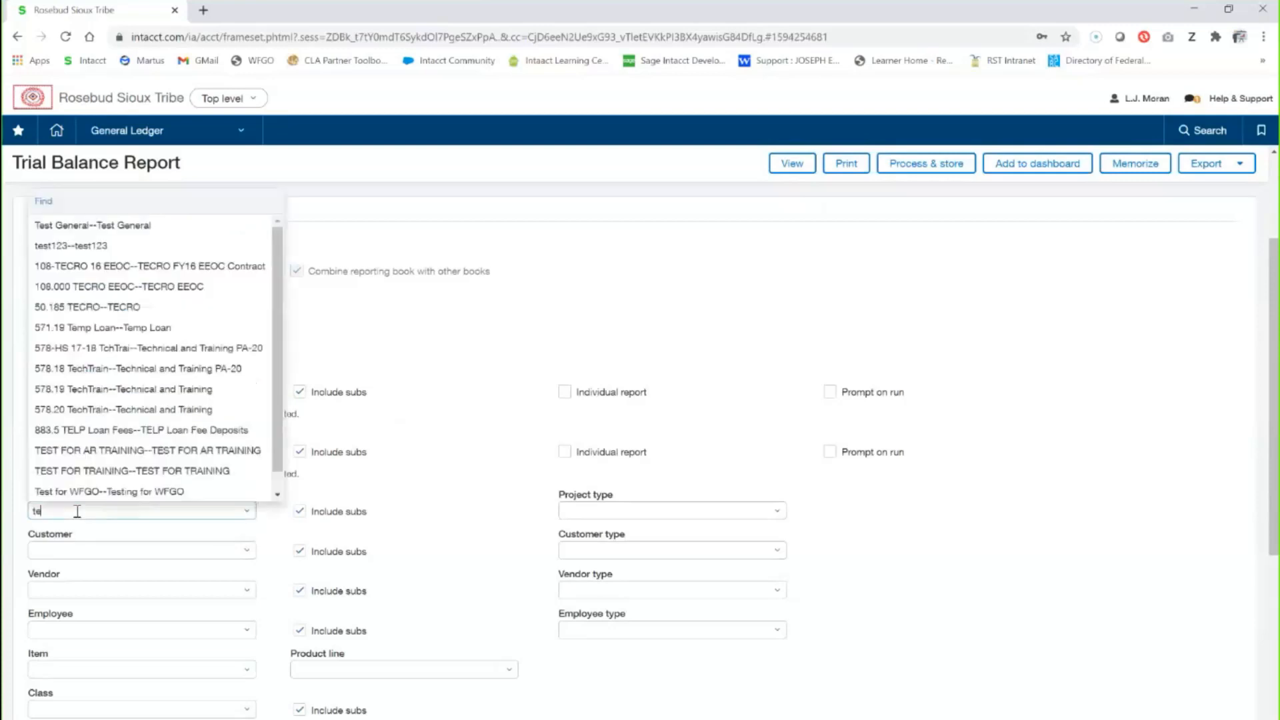
{"action": "type", "text": "st"}
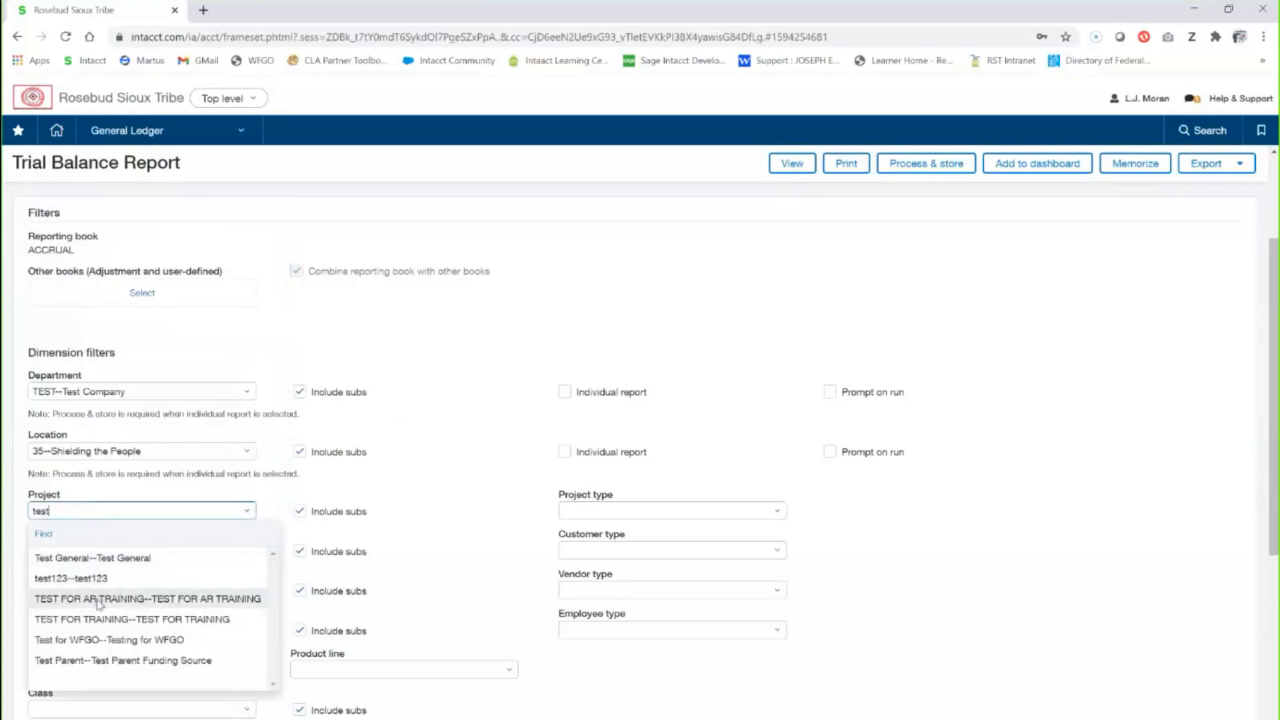
{"action": "left_click", "coordinate": [99, 599]}
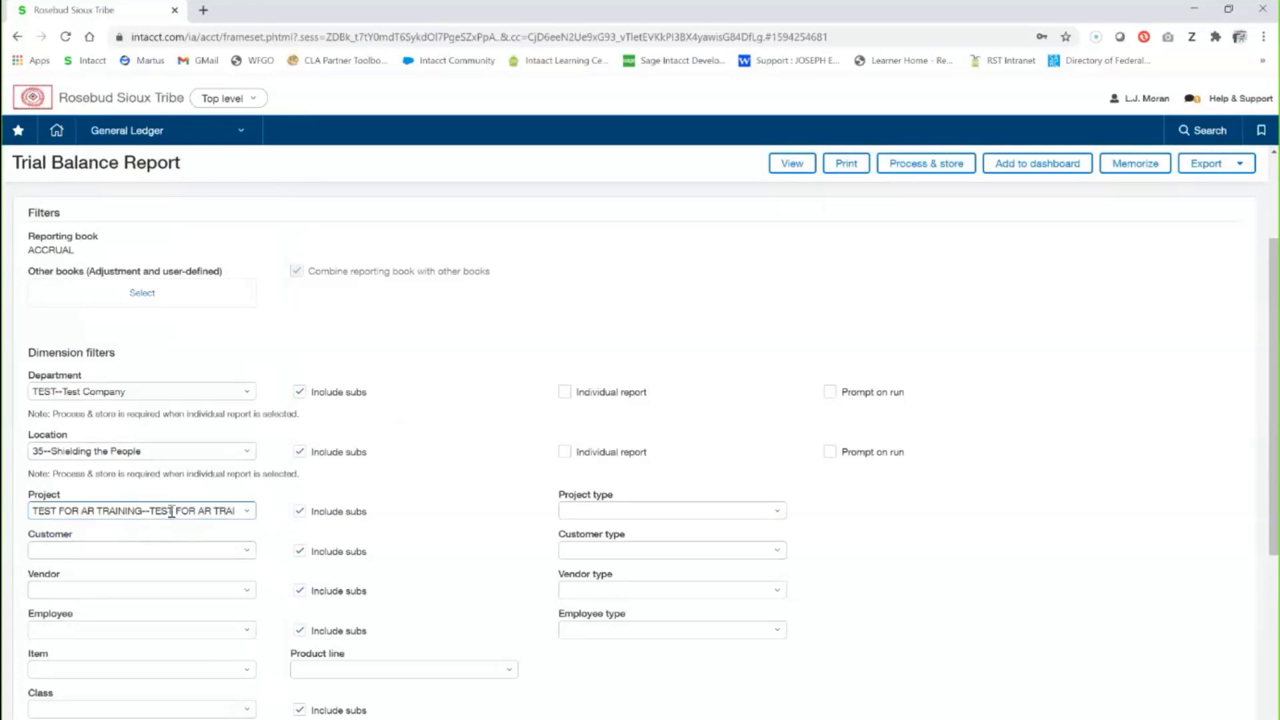
{"action": "left_click", "coordinate": [790, 165]}
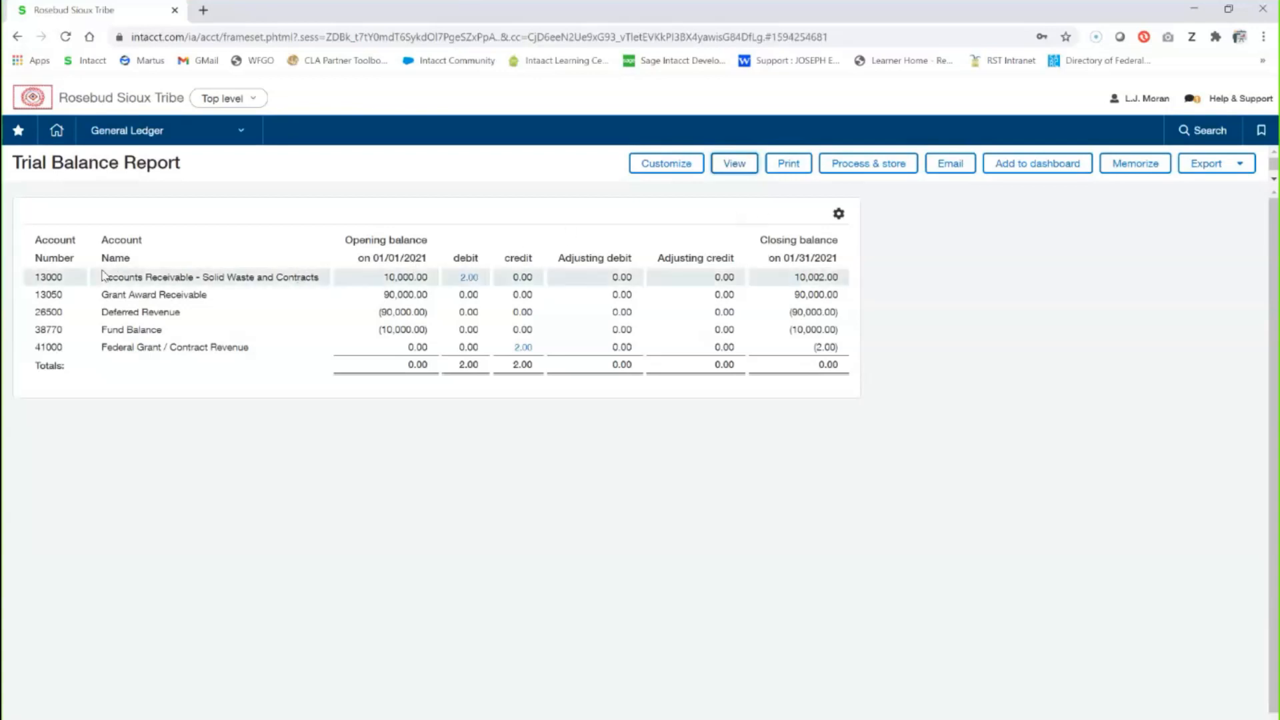
- Examine the Accounts Receivable debit, the Federal Grant / Contract Revenue credit, and the opening and closing balances of Grant Award Receivable
{"action": "left_click_drag", "start_coordinate": [102, 277], "coordinate": [491, 279]}
{"action": "left_click", "coordinate": [492, 279]}
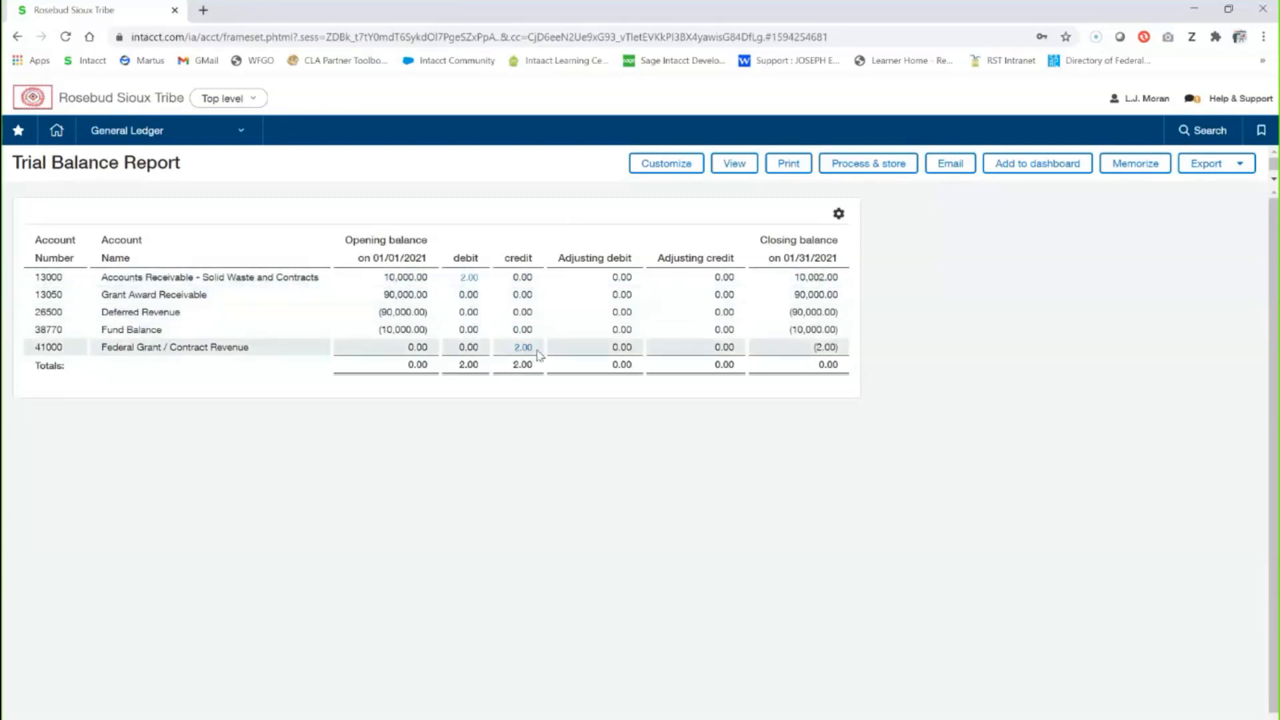
{"action": "left_click_drag", "start_coordinate": [534, 348], "coordinate": [515, 352]}
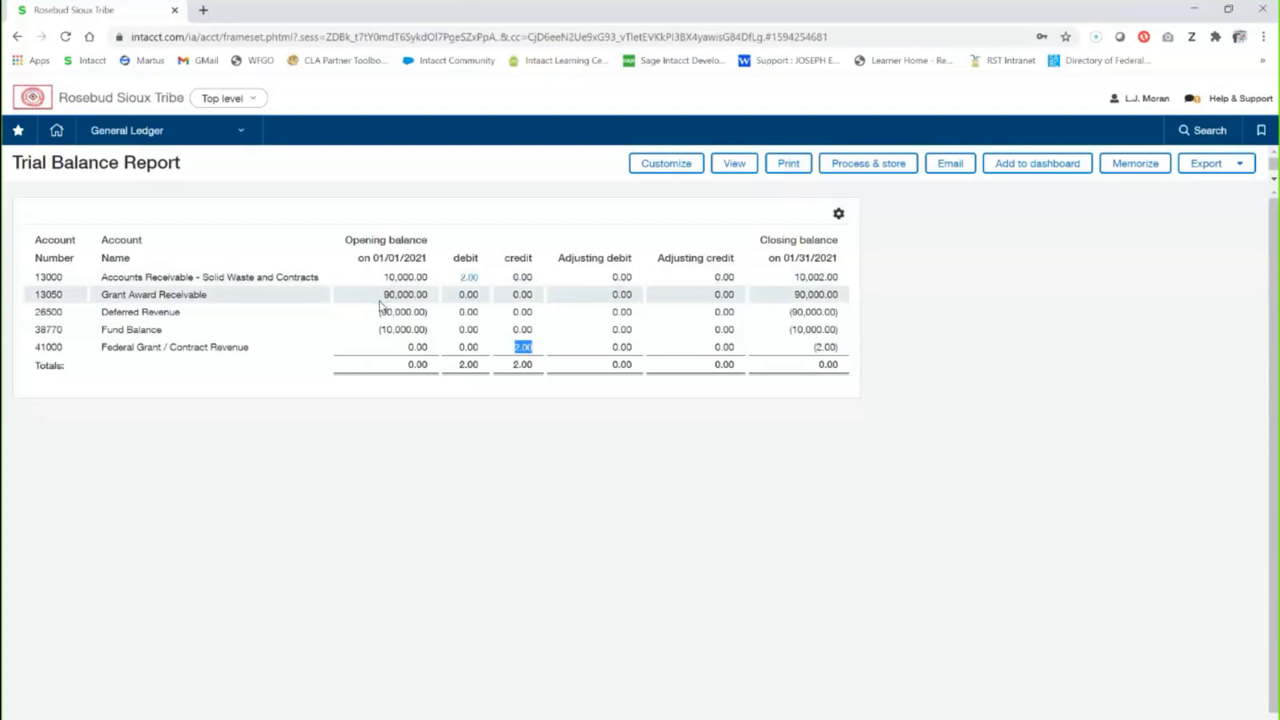
{"action": "left_click", "coordinate": [395, 295]}
{"action": "left_click_drag", "start_coordinate": [383, 295], "coordinate": [435, 302]}
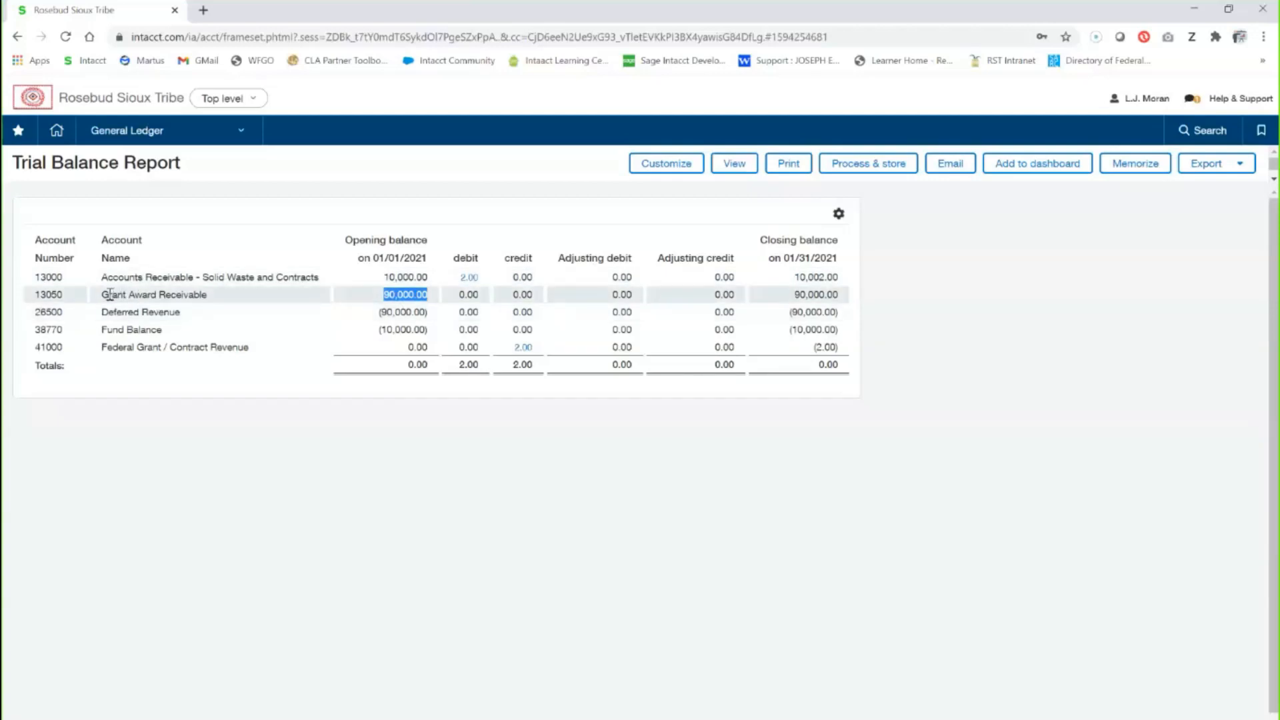
{"action": "left_click_drag", "start_coordinate": [101, 294], "coordinate": [208, 294]}
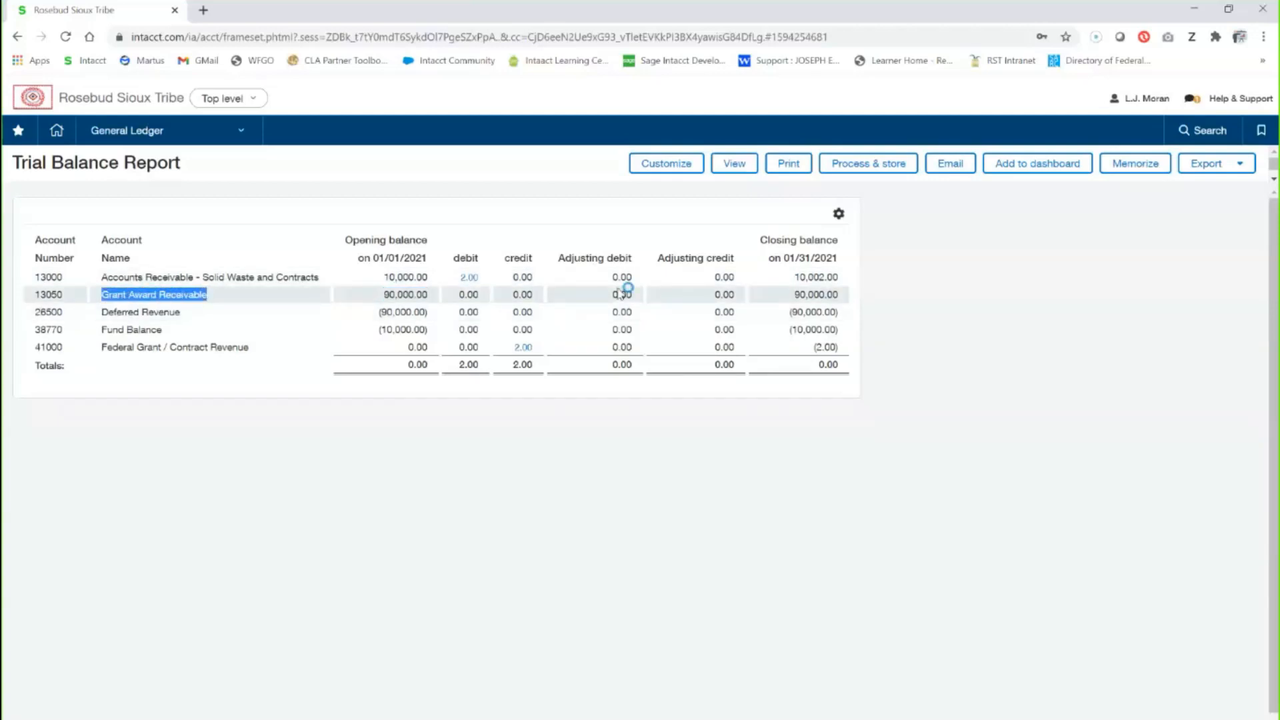
{"action": "left_click_drag", "start_coordinate": [795, 294], "coordinate": [838, 295]}
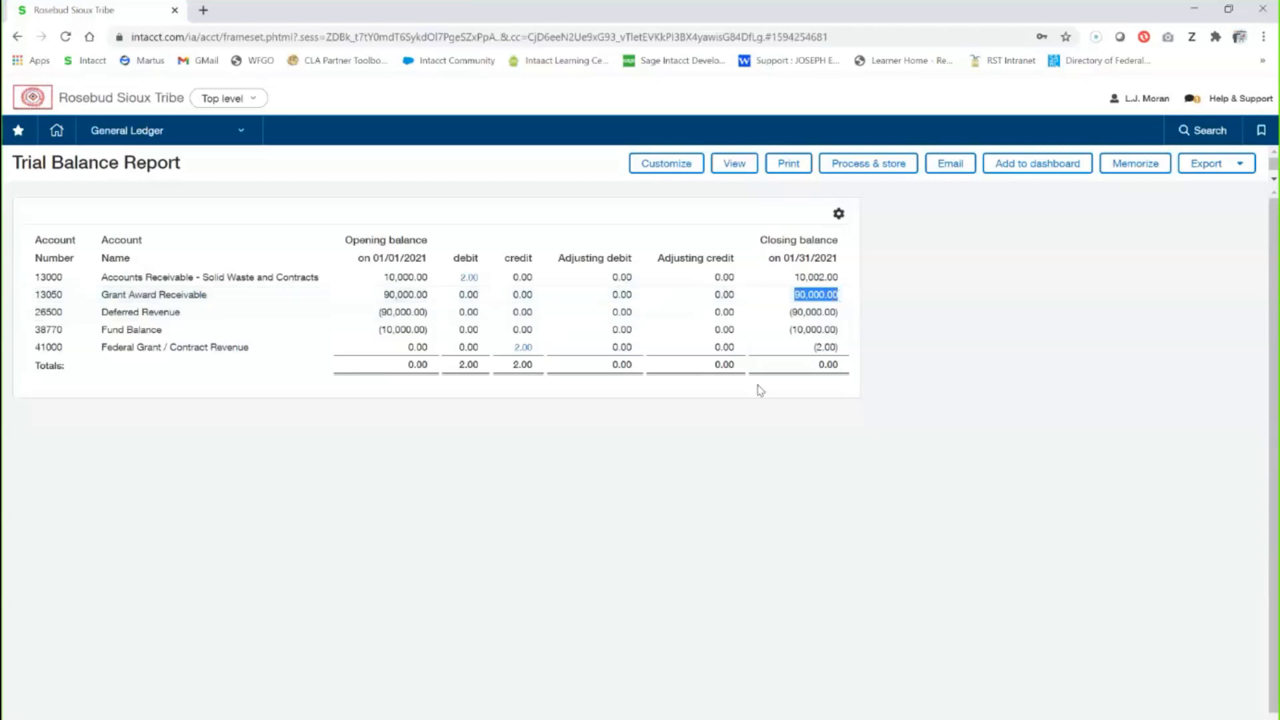
{"action": "left_click", "coordinate": [710, 433]}
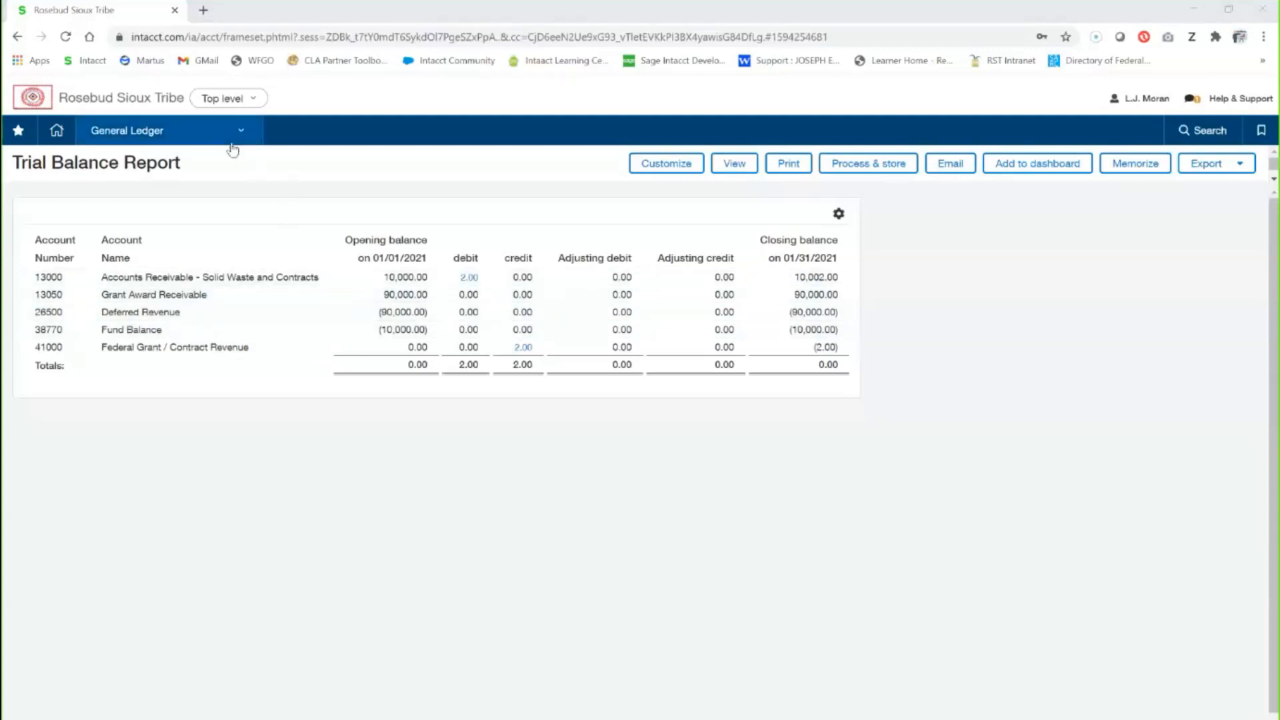
- Open the Order Entry Customer Aging report and limit both ends of its customer range to the test customer
{"action": "left_click", "coordinate": [182, 135]}
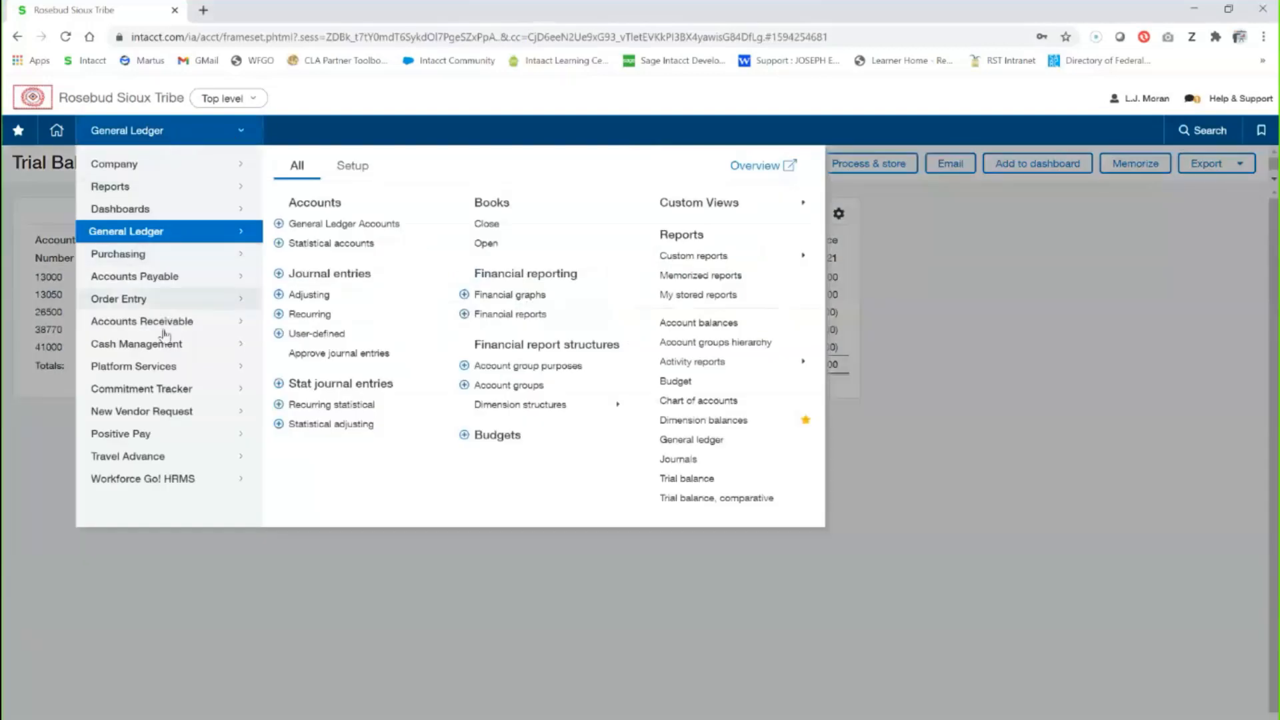
{"action": "mouse_move", "coordinate": [152, 305]}
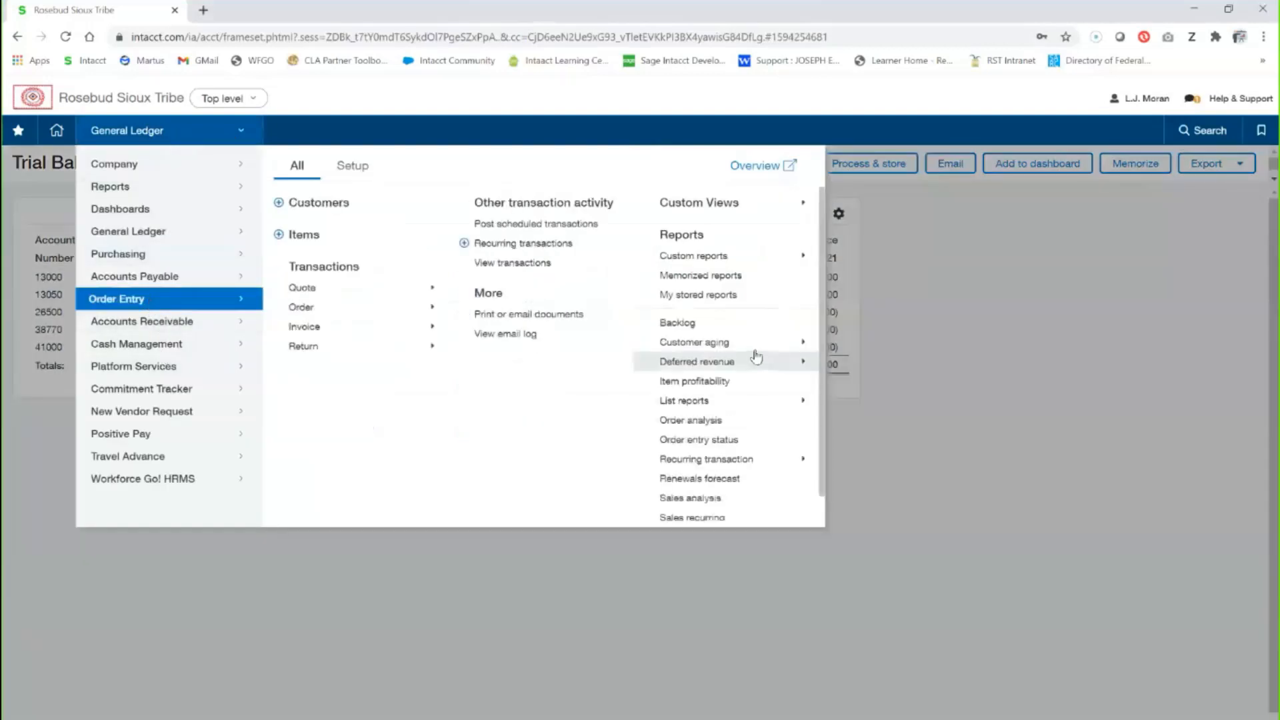
{"action": "mouse_move", "coordinate": [734, 346]}
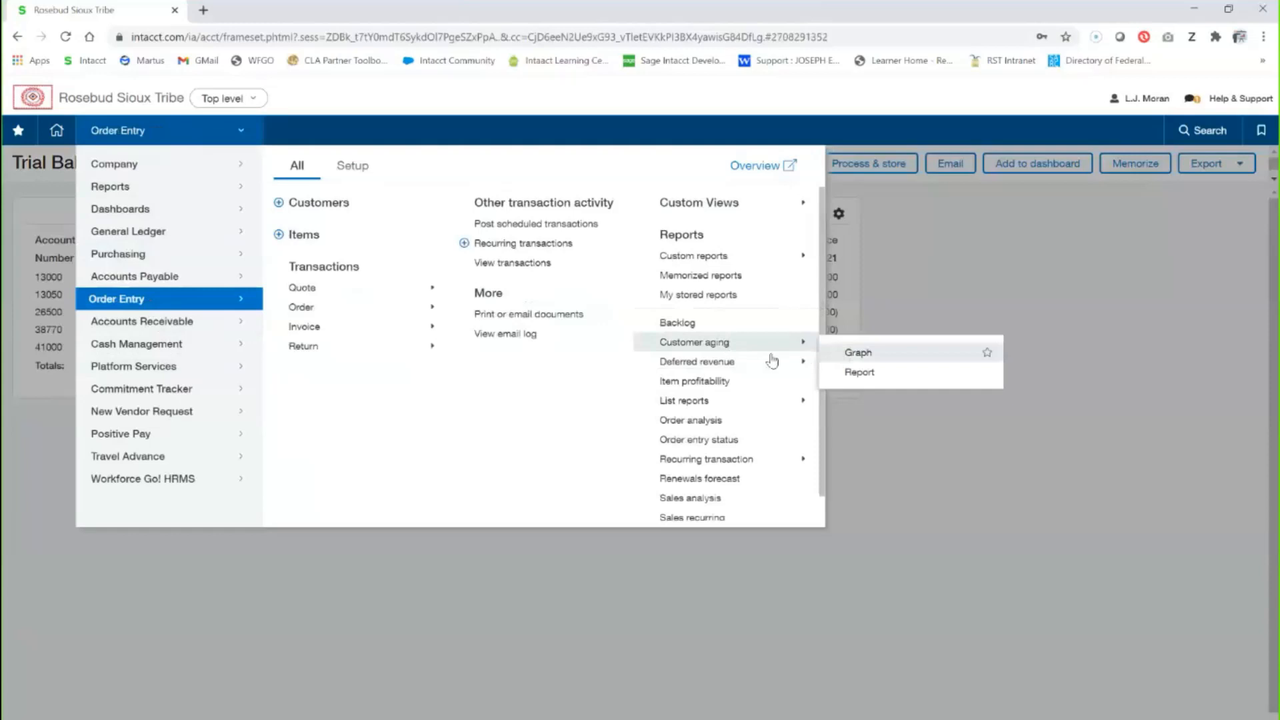
{"action": "left_click", "coordinate": [860, 373]}
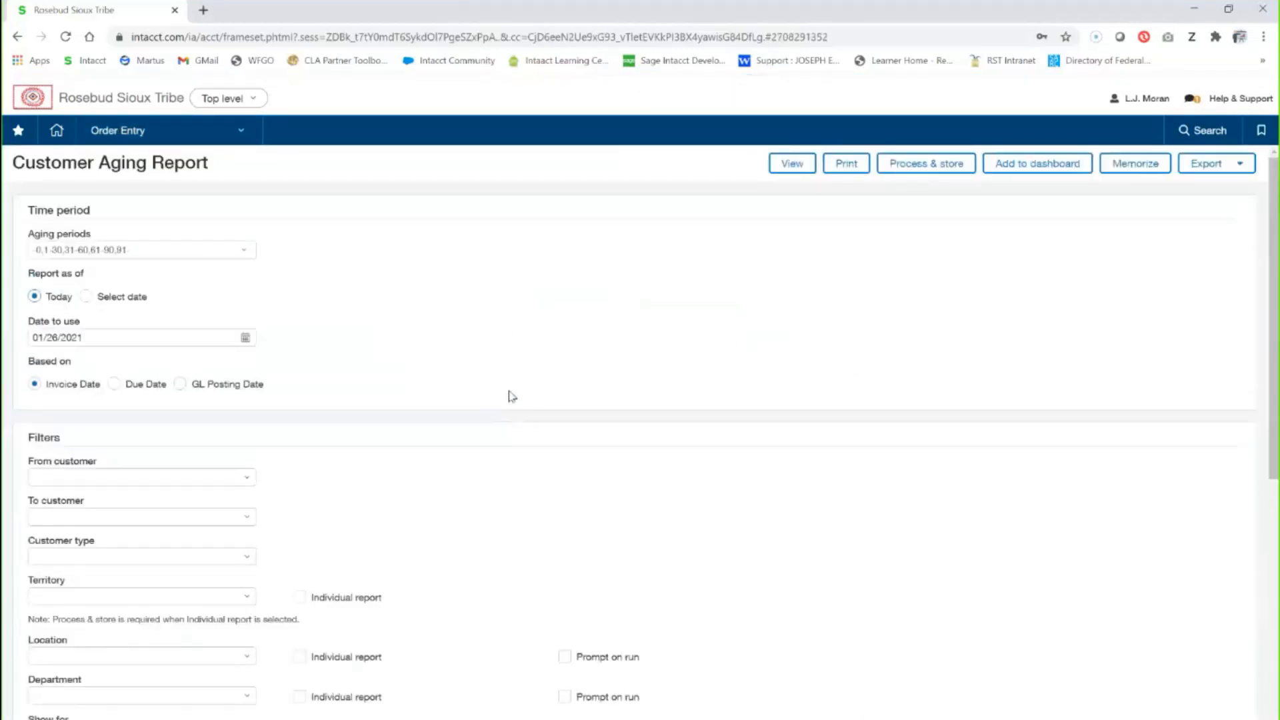
{"action": "left_click", "coordinate": [98, 478]}
{"action": "type", "text": "test"}
{"action": "left_click", "coordinate": [99, 523]}
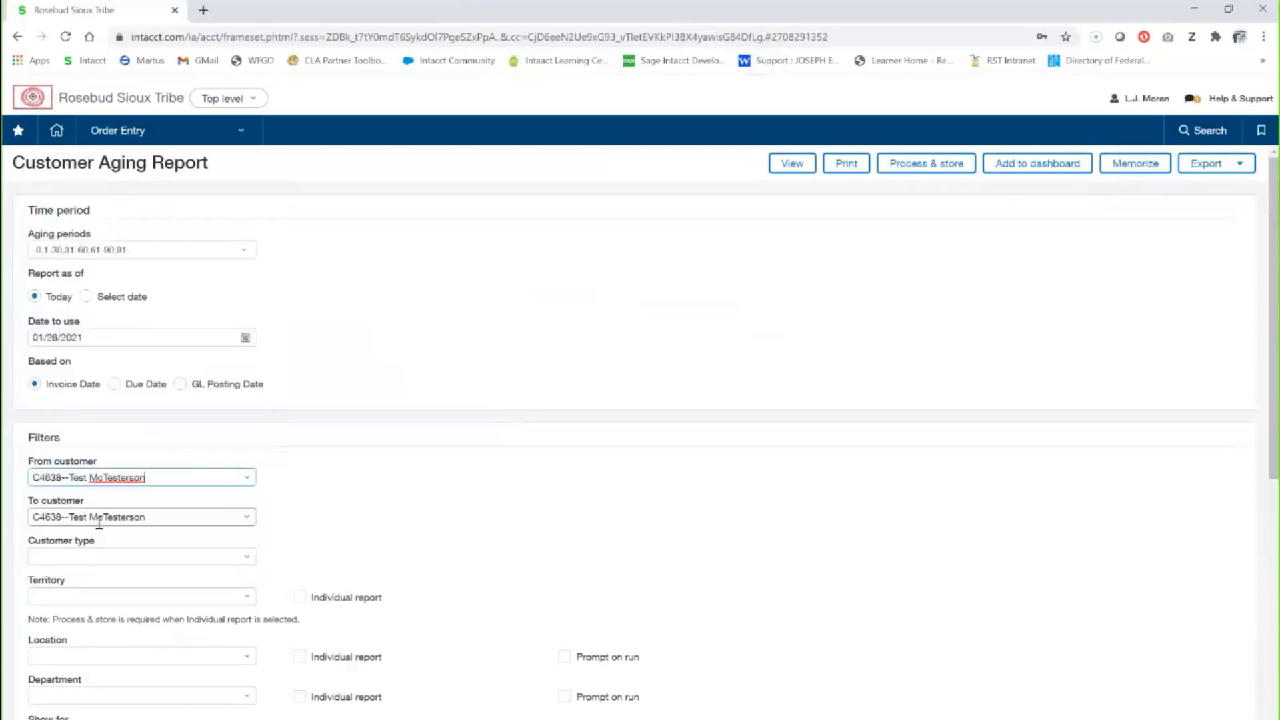
- Filter the aging report by location 35--Shielding the People and department TEST--Test Company, and view the report
{"action": "scroll", "coordinate": [78, 522], "scroll_direction": "down", "scroll_amount": 2}
{"action": "left_click", "coordinate": [73, 508]}
{"action": "type", "text": "35"}
{"action": "left_click", "coordinate": [83, 557]}
{"action": "left_click", "coordinate": [73, 551]}
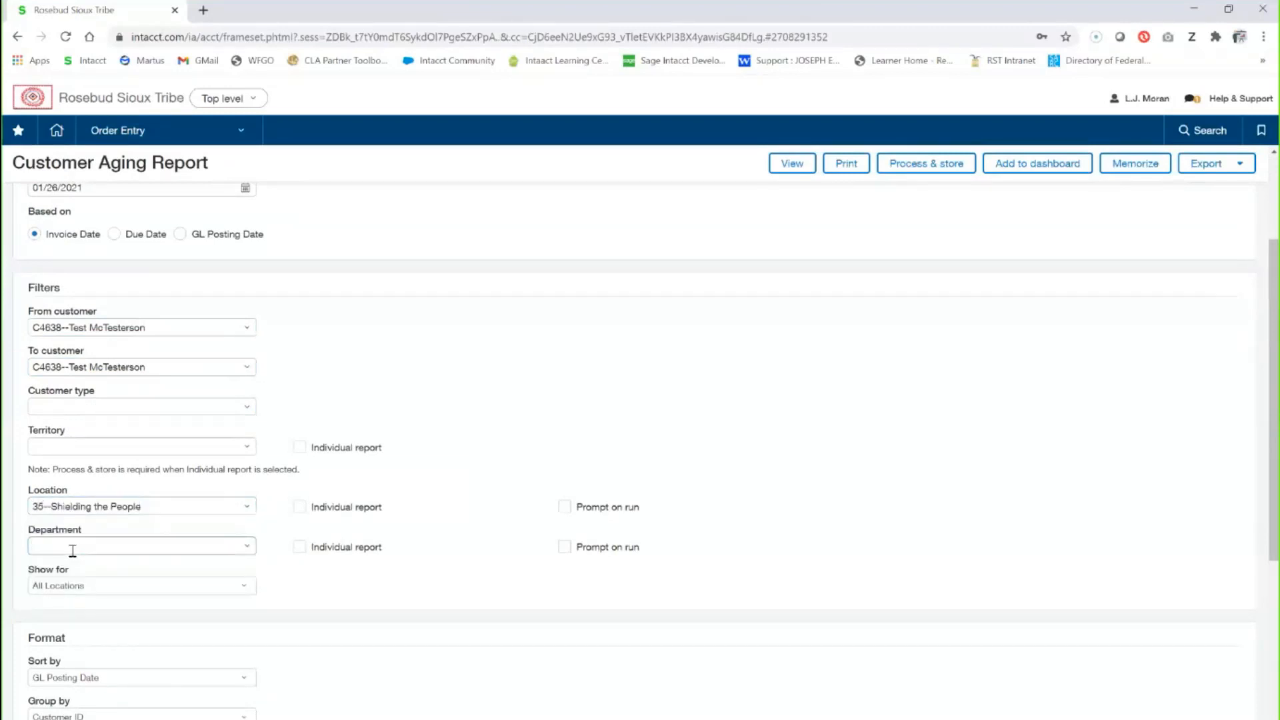
{"action": "type", "text": "test"}
{"action": "left_click", "coordinate": [82, 590]}
{"action": "left_click", "coordinate": [796, 169]}
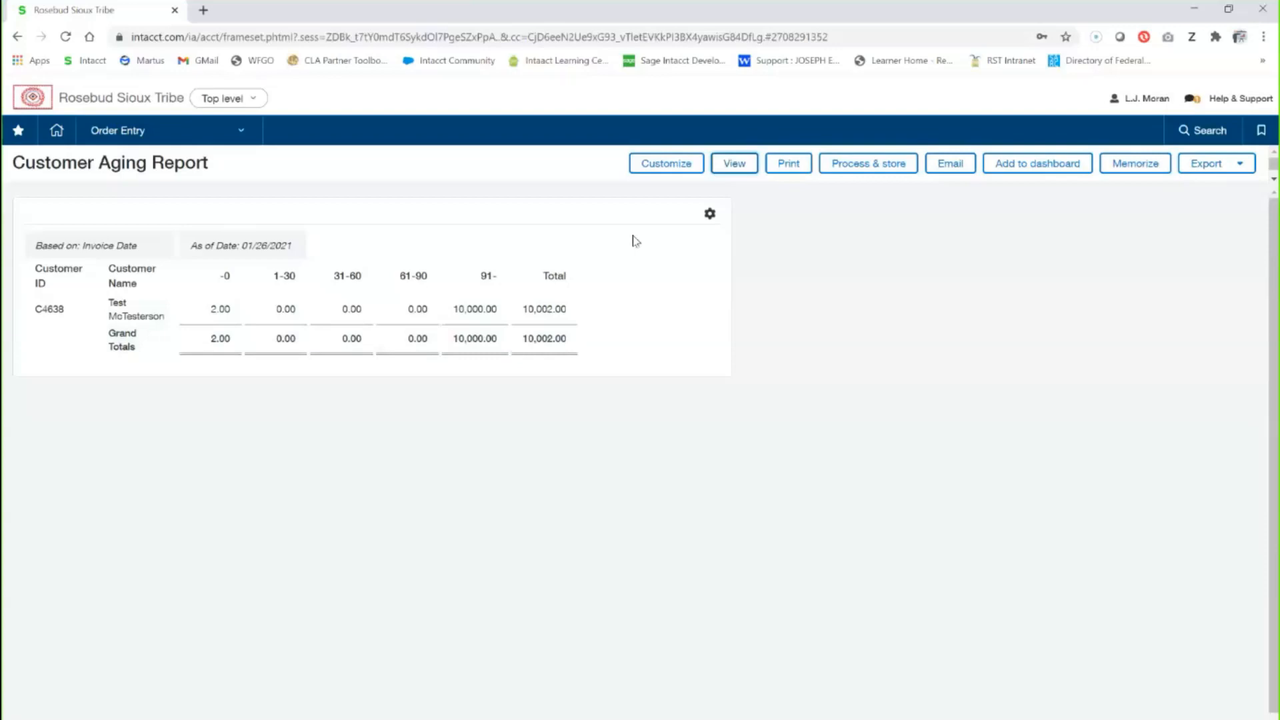
- Customize the aging report to display Due Date instead of Invoice Date
{"action": "left_click", "coordinate": [656, 167]}
{"action": "scroll", "coordinate": [199, 460], "scroll_direction": "down", "scroll_amount": 3}
{"action": "scroll", "coordinate": [178, 501], "scroll_direction": "down", "scroll_amount": 2}
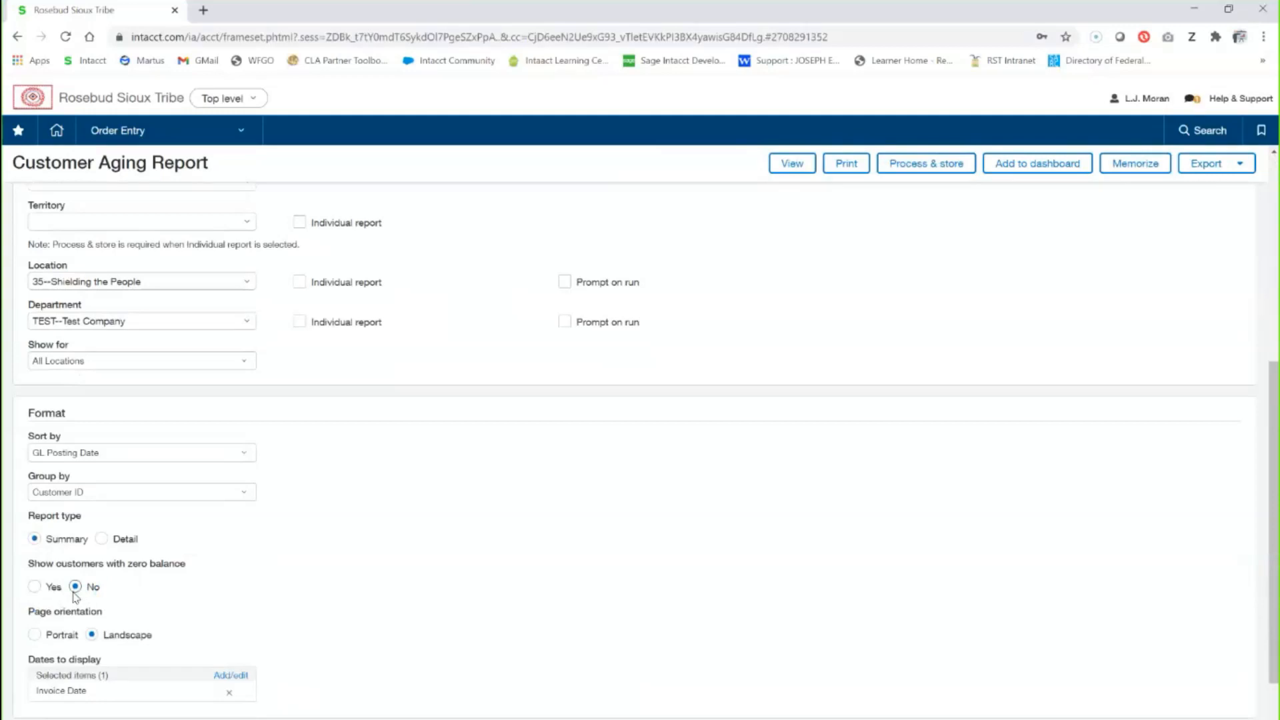
{"action": "scroll", "coordinate": [85, 576], "scroll_direction": "down", "scroll_amount": 1}
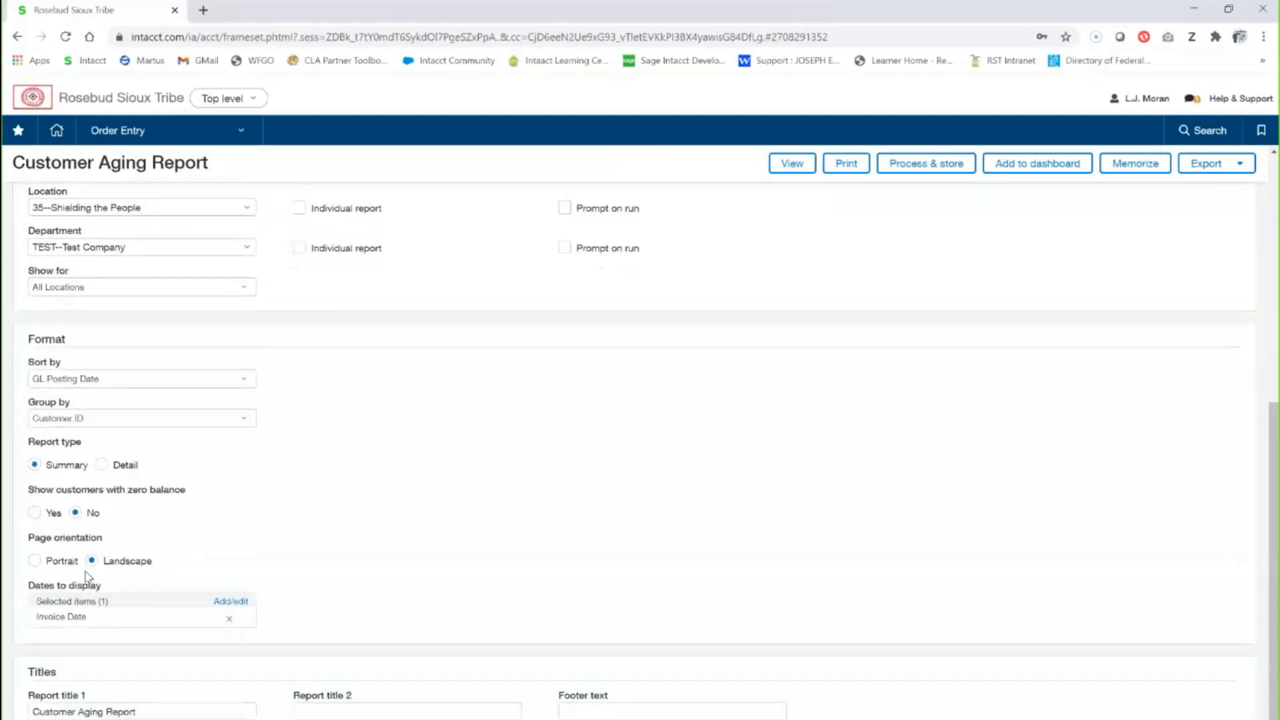
{"action": "left_click", "coordinate": [222, 602]}
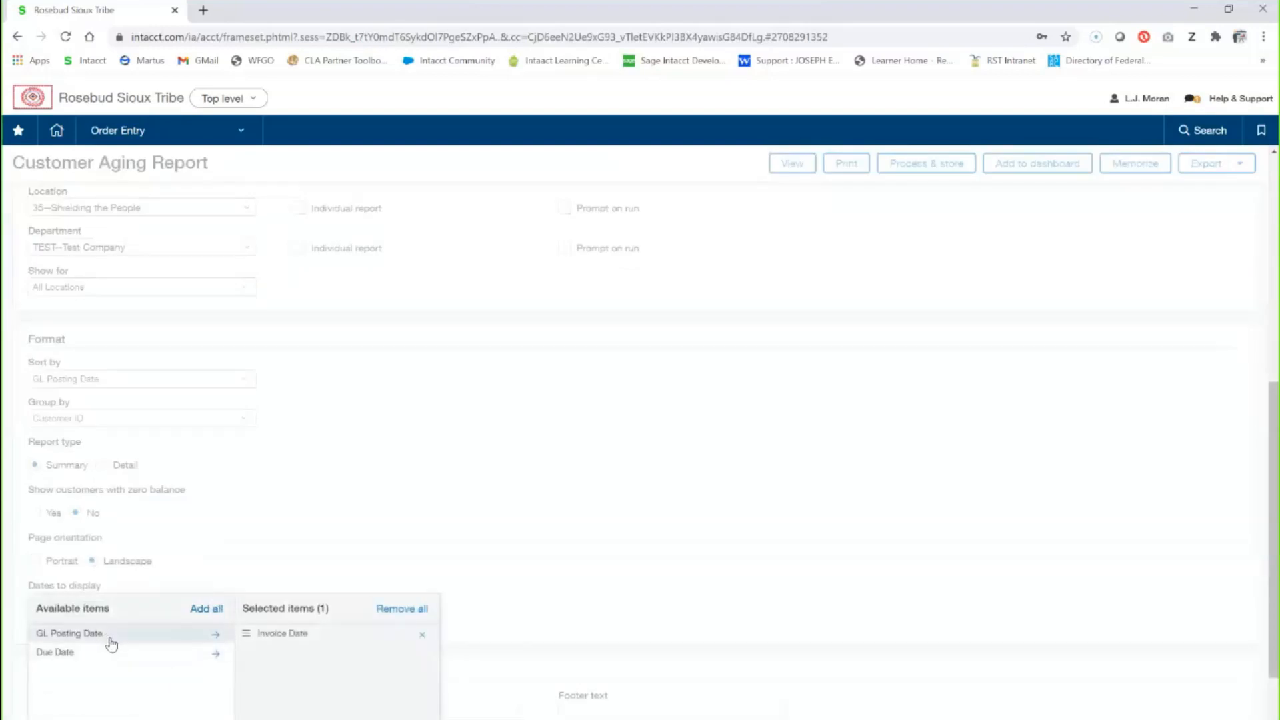
{"action": "left_click", "coordinate": [102, 658]}
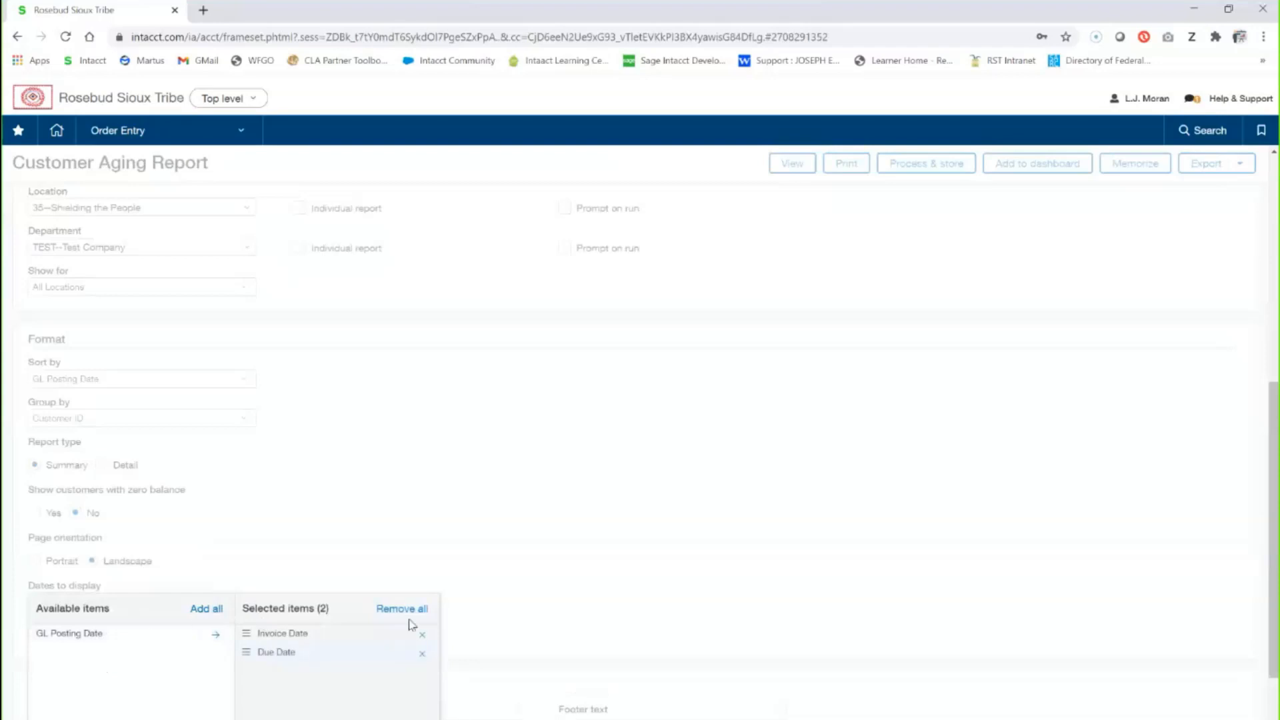
{"action": "left_click", "coordinate": [422, 633]}
{"action": "scroll", "coordinate": [380, 608], "scroll_direction": "down", "scroll_amount": 1}
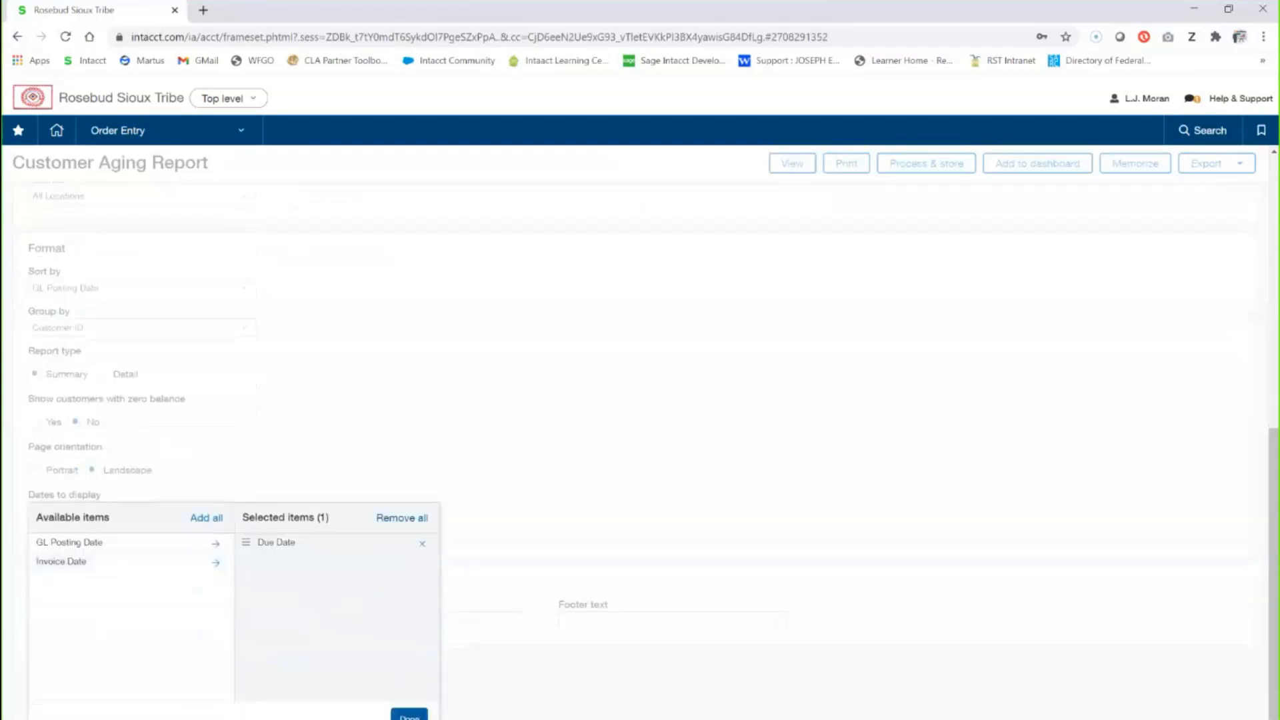
{"action": "left_click", "coordinate": [407, 714]}
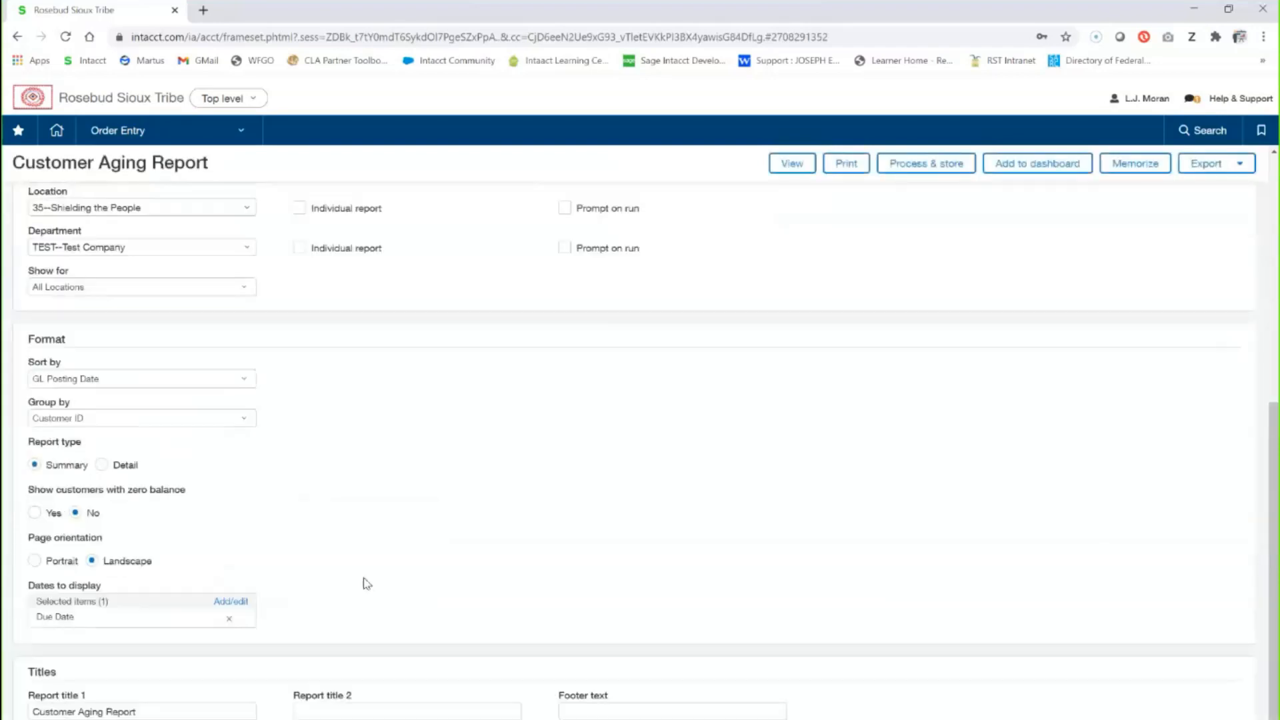
- View the customized Customer Aging report and check the test customer's amount in the newest aging period
{"action": "left_click", "coordinate": [792, 162]}
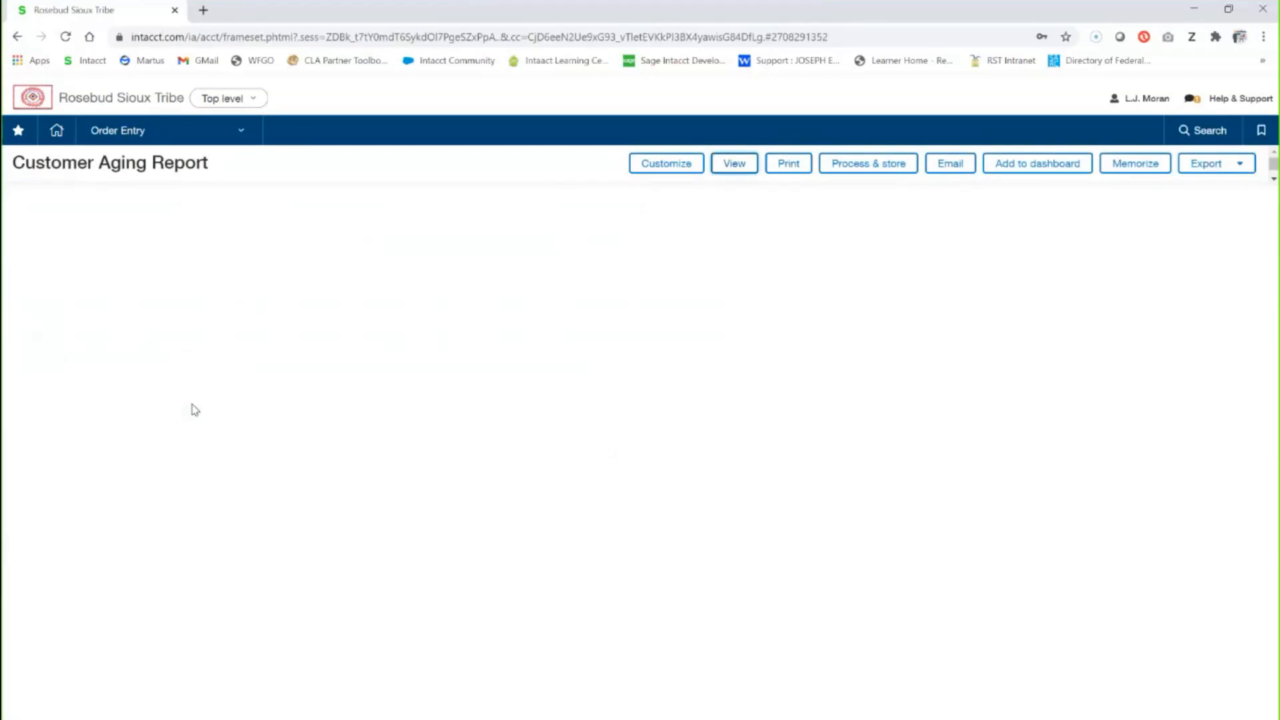
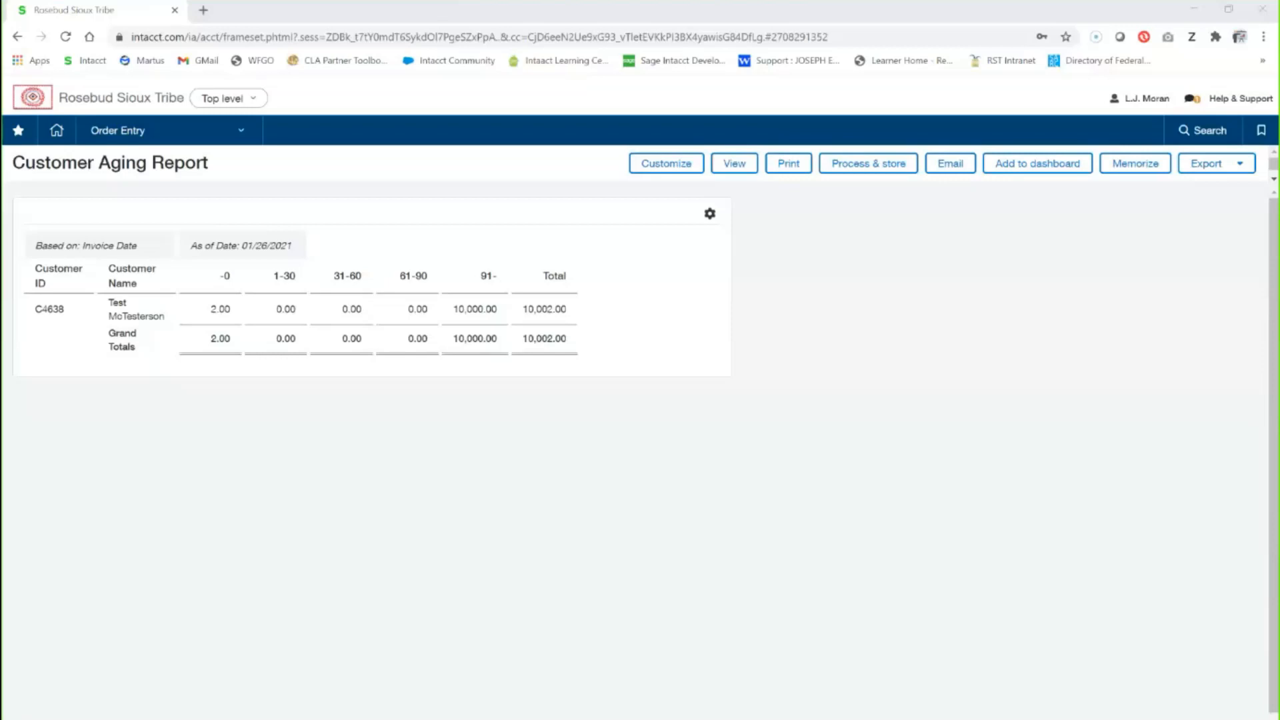
{"action": "double_click", "coordinate": [220, 311]}
{"action": "left_click", "coordinate": [276, 420]}
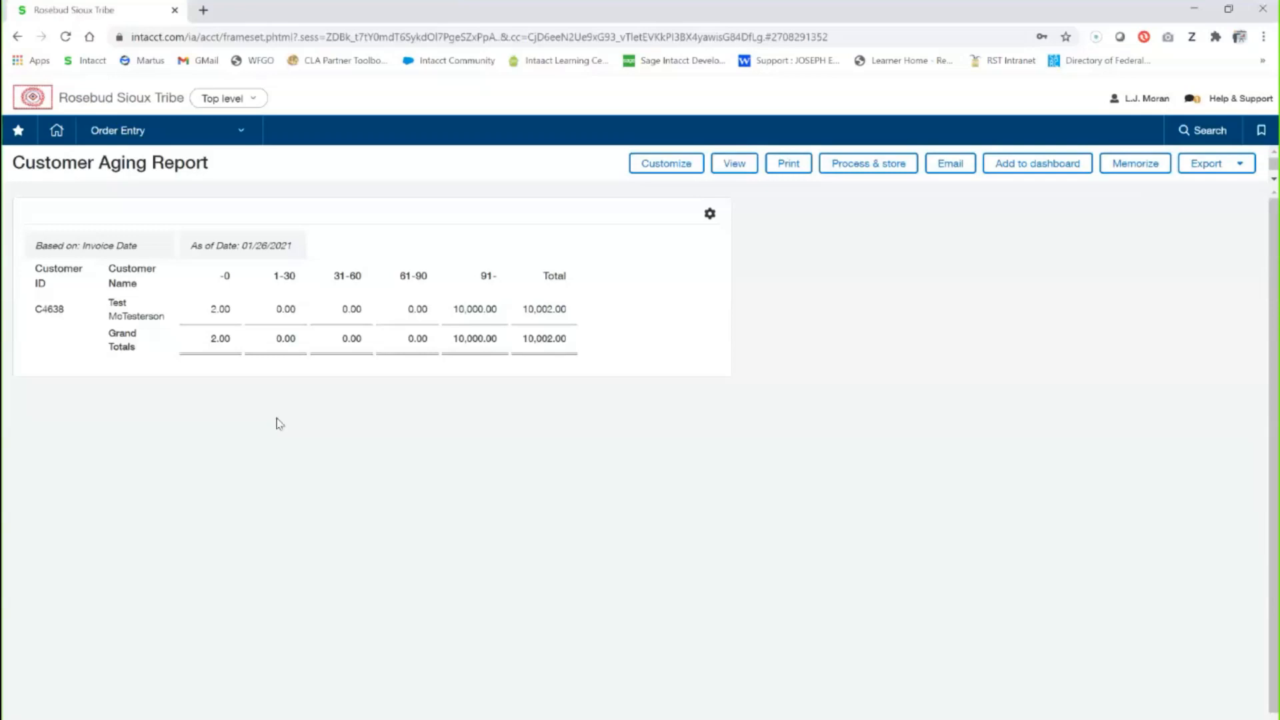
- Return to the Sage Intacct home page and bring the Google Slides Accounts Receivable presentation, at its Budgeting slide, into the browser window
{"action": "left_click", "coordinate": [142, 130]}
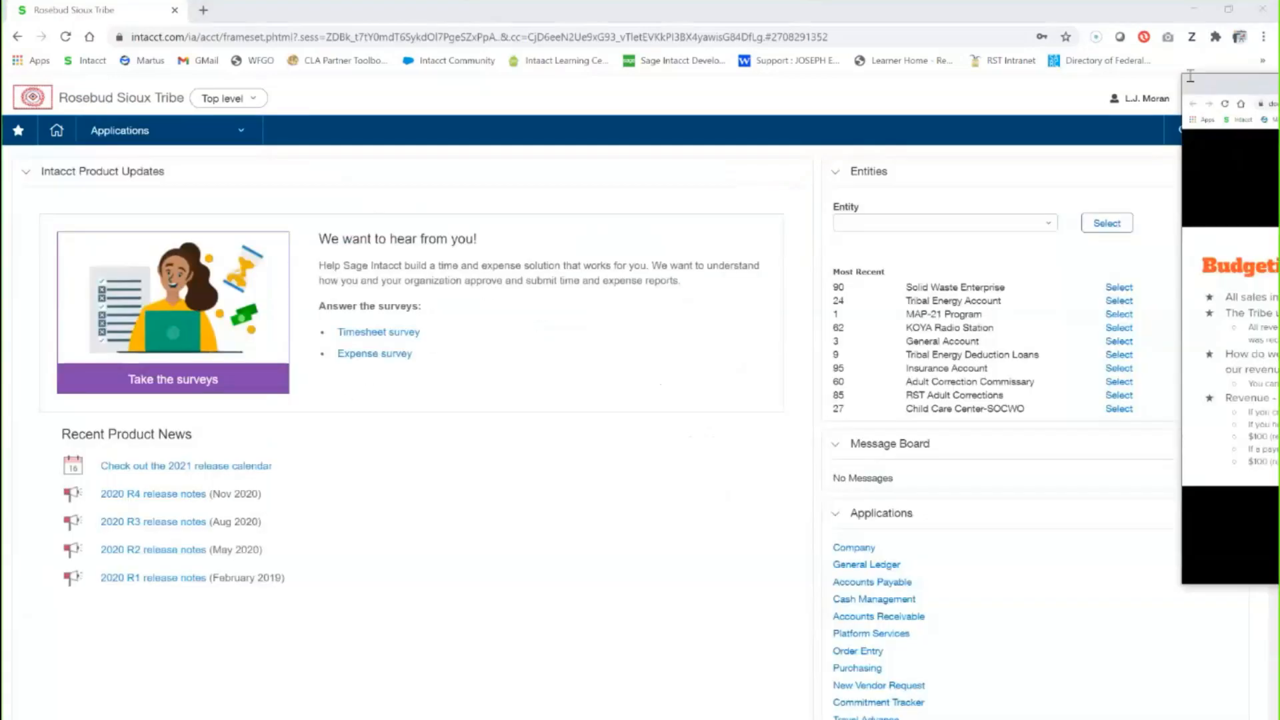
{"action": "left_click_drag", "start_coordinate": [1190, 76], "coordinate": [285, 20]}
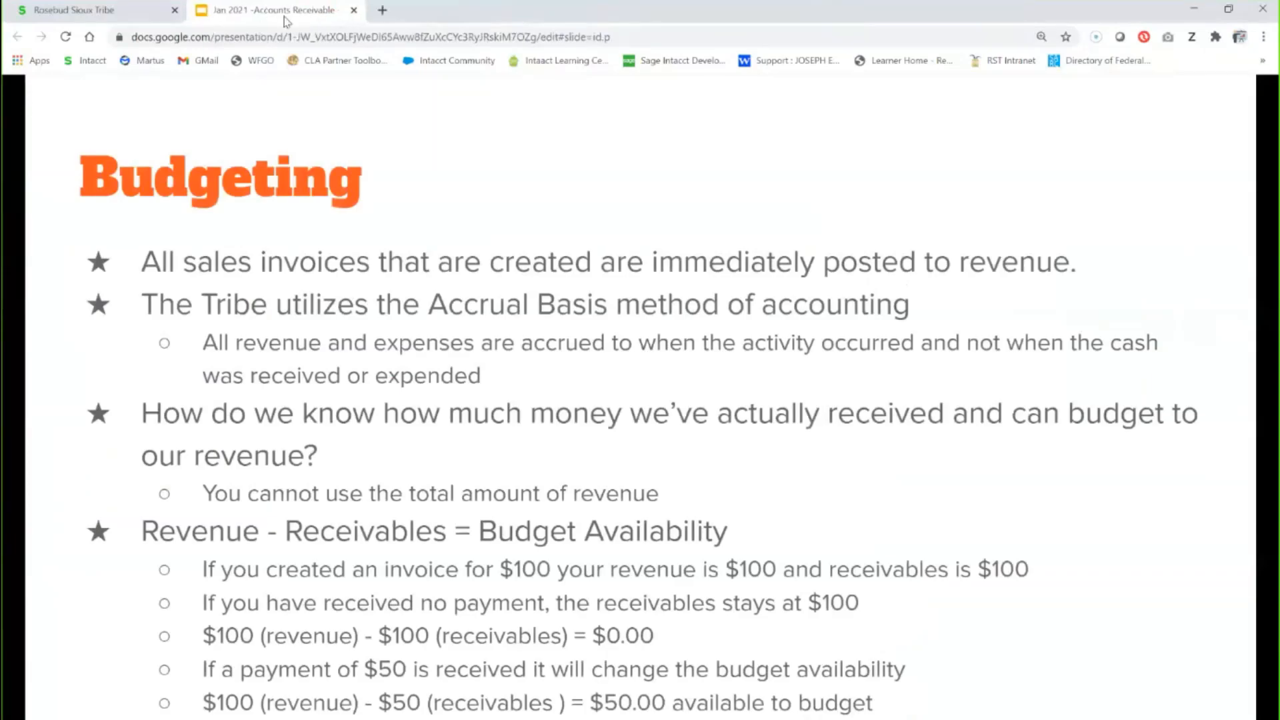